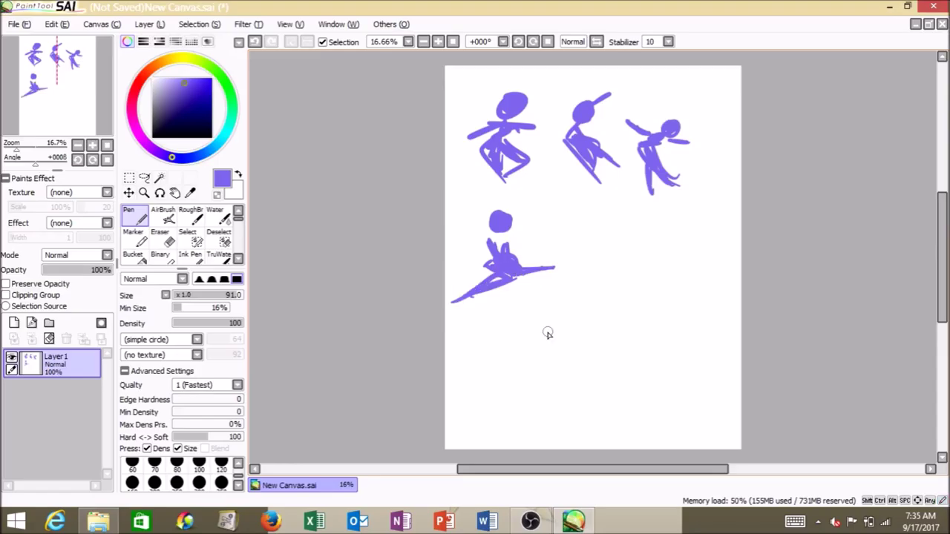
Step: Copy the seated stick figure in the lower row and paste it as a new layer for transforming
{"action": "left_click", "coordinate": [145, 178]}
{"action": "left_click_drag", "start_coordinate": [526, 204], "coordinate": [537, 214]}
{"action": "key", "text": "ctrl+c"}
{"action": "key", "text": "ctrl+v"}
{"action": "key", "text": "ctrl+t"}
Step: Enlarge the pasted seated figure across the lower middle of the page and adjust its placement
{"action": "left_click_drag", "start_coordinate": [555, 304], "coordinate": [723, 456]}
{"action": "left_click_drag", "start_coordinate": [623, 346], "coordinate": [631, 250]}
{"action": "left_click_drag", "start_coordinate": [735, 364], "coordinate": [717, 379]}
{"action": "left_click_drag", "start_coordinate": [611, 263], "coordinate": [615, 280]}
{"action": "left_click_drag", "start_coordinate": [750, 153], "coordinate": [731, 164]}
{"action": "left_click_drag", "start_coordinate": [609, 265], "coordinate": [615, 275]}
{"action": "left_click", "coordinate": [147, 376]}
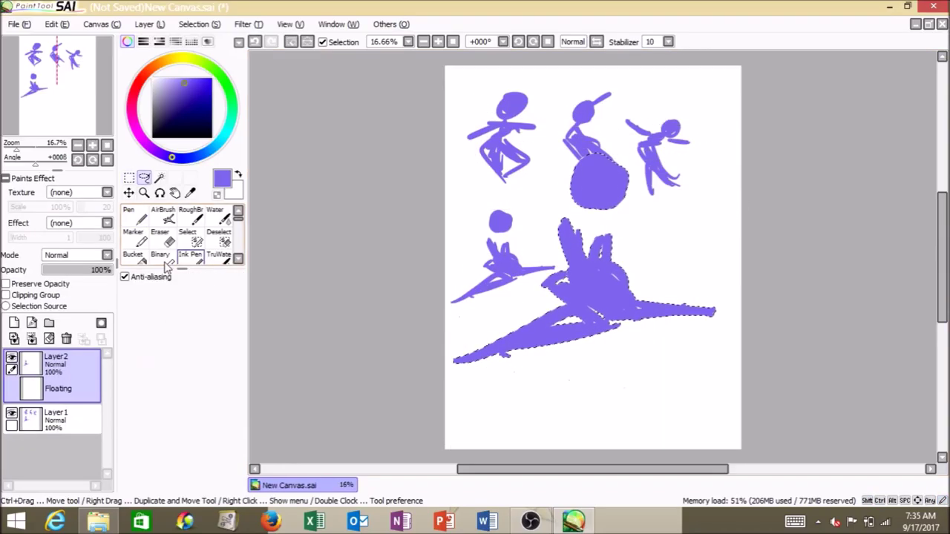
Step: Hide Layer1 with the original poses and shift the enlarged figure's head slightly to the left, above the torso
{"action": "left_click", "coordinate": [11, 418]}
{"action": "mouse_move", "coordinate": [560, 206]}
{"action": "left_mouse_down"}
{"action": "mouse_move", "coordinate": [620, 226]}
{"action": "mouse_move", "coordinate": [561, 205]}
{"action": "left_mouse_up"}
{"action": "left_click_drag", "start_coordinate": [600, 182], "coordinate": [583, 187]}
Step: Fade the enlarged figure's layer to 20% opacity and add a new layer above it for Pen drawing
{"action": "left_click_drag", "start_coordinate": [103, 270], "coordinate": [57, 271]}
{"action": "left_click", "coordinate": [14, 322]}
{"action": "left_click", "coordinate": [134, 216]}
Step: Outline the head, the folded leg, the hip and the supporting arm over the faded pose with the Pen at size 39
{"action": "left_click_drag", "start_coordinate": [569, 160], "coordinate": [569, 213]}
{"action": "mouse_move", "coordinate": [564, 280]}
{"action": "left_mouse_down"}
{"action": "mouse_move", "coordinate": [517, 345]}
{"action": "mouse_move", "coordinate": [471, 359]}
{"action": "left_mouse_up"}
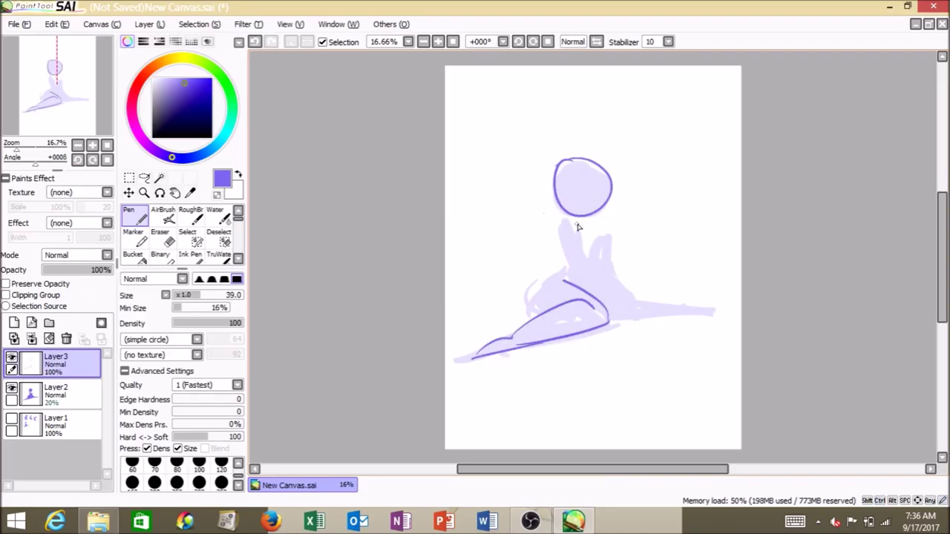
{"action": "left_click_drag", "start_coordinate": [567, 270], "coordinate": [535, 317]}
{"action": "left_click_drag", "start_coordinate": [605, 291], "coordinate": [565, 217]}
{"action": "left_click_drag", "start_coordinate": [563, 218], "coordinate": [558, 241]}
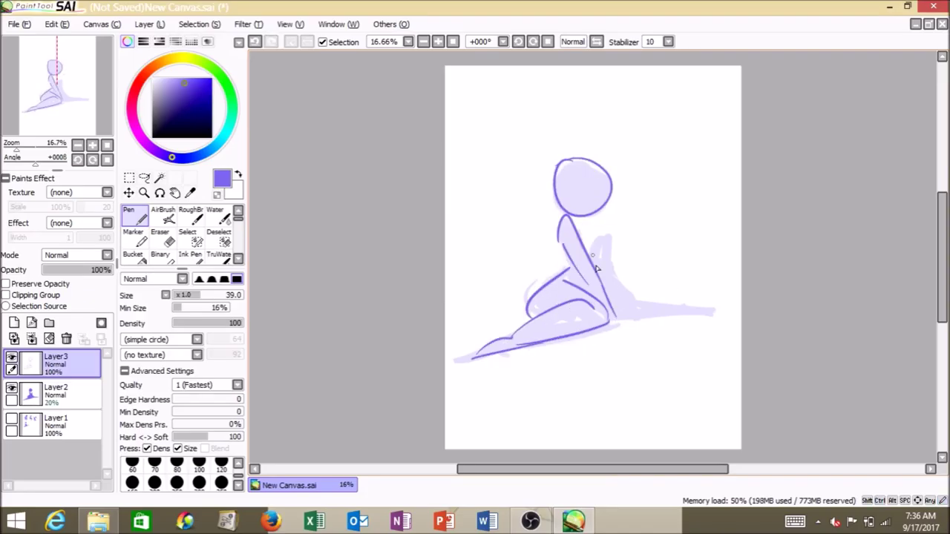
Step: Outline the extended leg with its foot and the chest contour to complete the body sketch
{"action": "left_click_drag", "start_coordinate": [610, 294], "coordinate": [711, 306]}
{"action": "left_click_drag", "start_coordinate": [616, 320], "coordinate": [718, 304]}
{"action": "left_click_drag", "start_coordinate": [593, 234], "coordinate": [633, 299]}
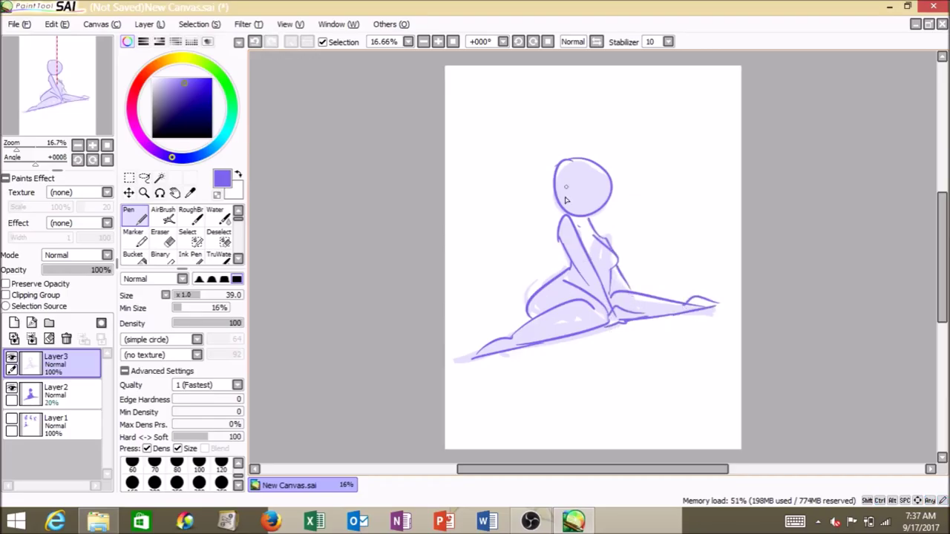
Step: Transform the body sketch, shifting the head and torso to the right and levelling the legs along the ground
{"action": "key", "text": "ctrl+t"}
{"action": "left_click_drag", "start_coordinate": [737, 370], "coordinate": [599, 233]}
{"action": "key", "text": "Return"}
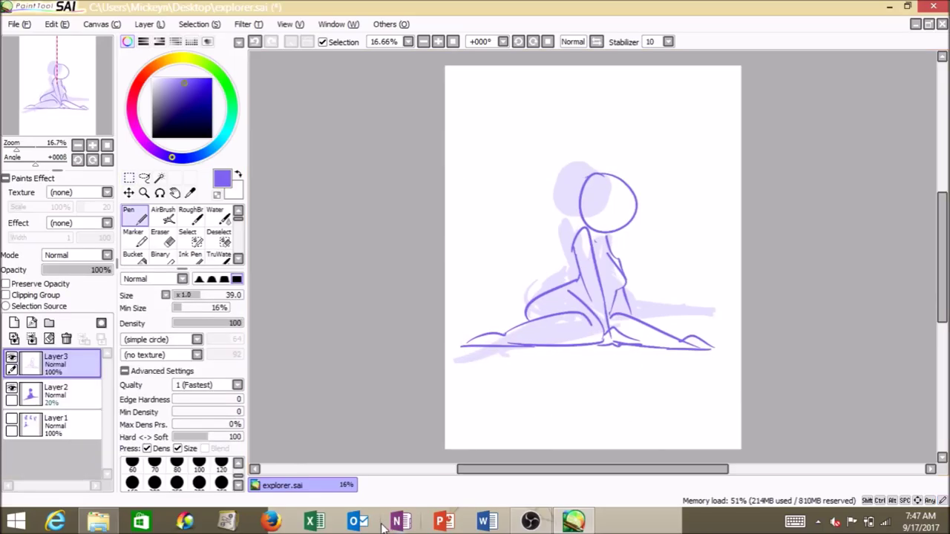
Step: Hide Layer2 and set the body sketch layer's opacity to 32%
{"action": "left_click", "coordinate": [11, 388]}
{"action": "left_click", "coordinate": [65, 270]}
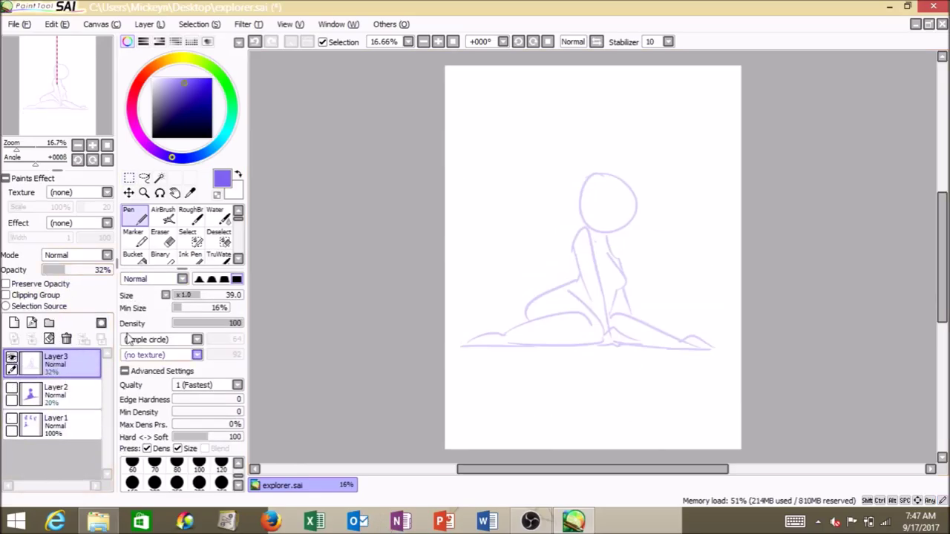
Step: Add a new layer on top and set the Pen to a muted dark purple at size 26
{"action": "left_click", "coordinate": [14, 323]}
{"action": "left_click", "coordinate": [163, 106]}
{"action": "left_click", "coordinate": [186, 295]}
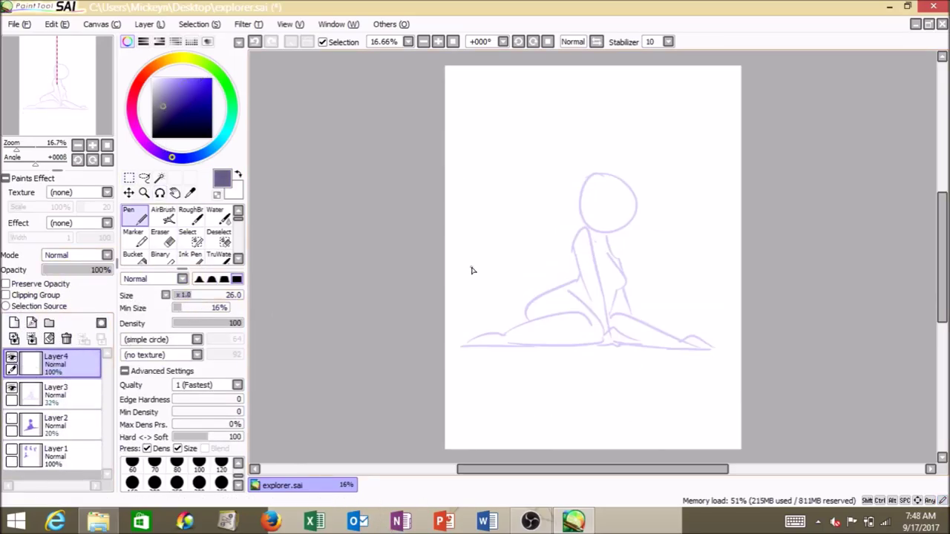
{"action": "left_click", "coordinate": [438, 42]}
{"action": "left_click", "coordinate": [438, 41]}
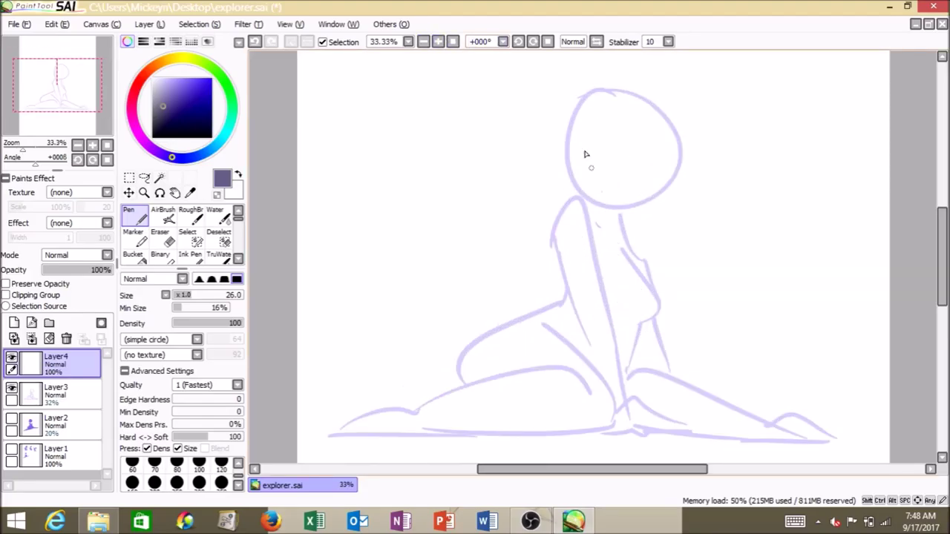
Step: Draw a C-shaped curve inside the right side of the head circle
{"action": "mouse_move", "coordinate": [653, 156]}
{"action": "left_mouse_down"}
{"action": "mouse_move", "coordinate": [639, 188]}
{"action": "mouse_move", "coordinate": [673, 184]}
{"action": "mouse_move", "coordinate": [639, 187]}
{"action": "left_mouse_up"}
{"action": "key", "text": "ctrl+z"}
{"action": "key", "text": "ctrl+z"}
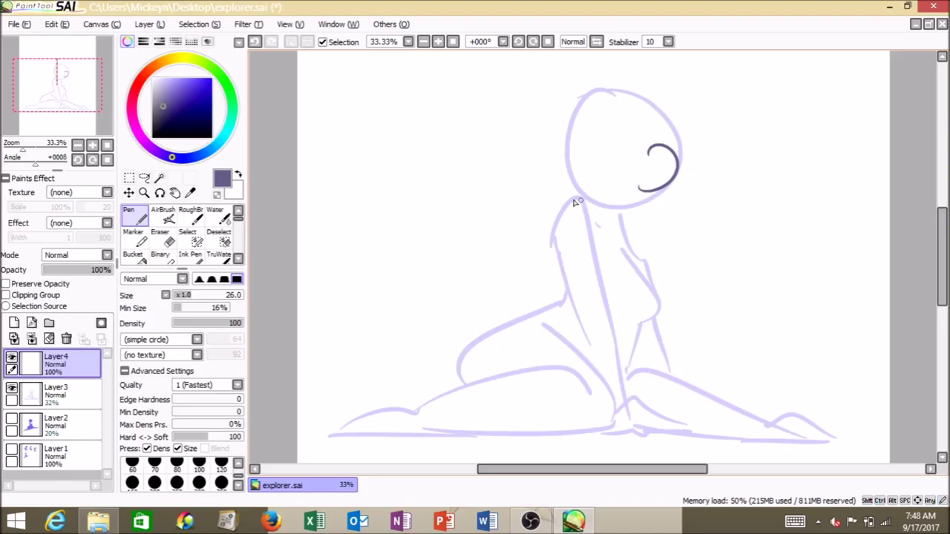
Step: Draw the near upper arm's sleeve with a rolled cuff below it
{"action": "mouse_move", "coordinate": [555, 269]}
{"action": "left_mouse_down"}
{"action": "mouse_move", "coordinate": [599, 266]}
{"action": "mouse_move", "coordinate": [559, 279]}
{"action": "mouse_move", "coordinate": [618, 280]}
{"action": "left_mouse_up"}
{"action": "mouse_move", "coordinate": [553, 261]}
{"action": "left_mouse_down"}
{"action": "mouse_move", "coordinate": [595, 221]}
{"action": "mouse_move", "coordinate": [567, 268]}
{"action": "left_mouse_up"}
{"action": "key", "text": "ctrl+z"}
{"action": "mouse_move", "coordinate": [579, 198]}
{"action": "left_mouse_down"}
{"action": "mouse_move", "coordinate": [555, 269]}
{"action": "mouse_move", "coordinate": [598, 259]}
{"action": "left_mouse_up"}
{"action": "key", "text": "ctrl+z"}
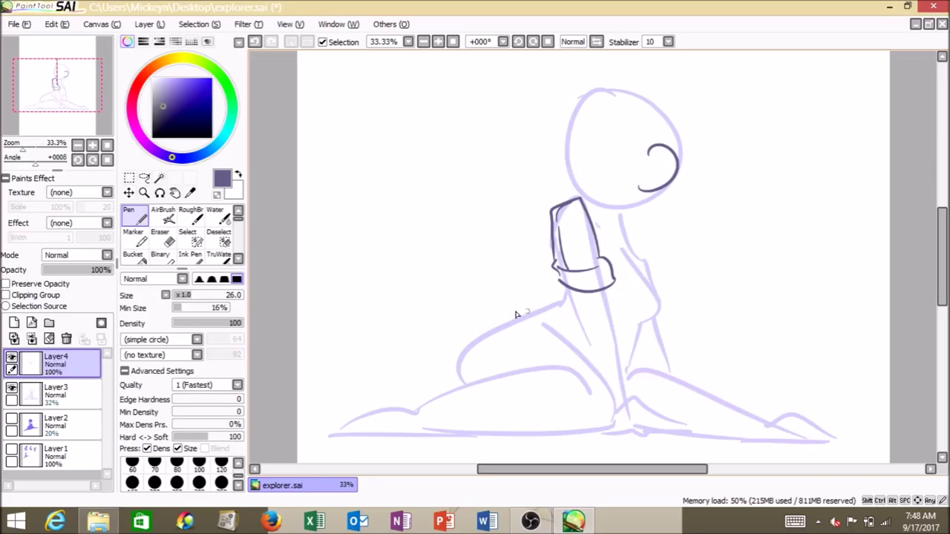
Step: Draw the near forearm tapering from the rolled cuff down to the wrist
{"action": "key", "text": "ctrl+z"}
{"action": "mouse_move", "coordinate": [598, 225]}
{"action": "left_mouse_down"}
{"action": "mouse_move", "coordinate": [616, 257]}
{"action": "mouse_move", "coordinate": [642, 270]}
{"action": "mouse_move", "coordinate": [624, 414]}
{"action": "left_mouse_up"}
{"action": "key", "text": "ctrl+z"}
{"action": "key", "text": "ctrl+z"}
{"action": "key", "text": "ctrl+z"}
{"action": "mouse_move", "coordinate": [603, 291]}
{"action": "left_mouse_down"}
{"action": "mouse_move", "coordinate": [630, 412]}
{"action": "mouse_move", "coordinate": [628, 397]}
{"action": "left_mouse_up"}
{"action": "left_click_drag", "start_coordinate": [566, 289], "coordinate": [613, 395]}
{"action": "left_click_drag", "start_coordinate": [594, 314], "coordinate": [611, 379]}
{"action": "key", "text": "ctrl+z"}
Step: Draw the shirt front over the bust with its folds and a small knot beneath
{"action": "mouse_move", "coordinate": [643, 267]}
{"action": "left_mouse_down"}
{"action": "mouse_move", "coordinate": [610, 303]}
{"action": "mouse_move", "coordinate": [515, 315]}
{"action": "mouse_move", "coordinate": [581, 319]}
{"action": "mouse_move", "coordinate": [646, 270]}
{"action": "left_mouse_up"}
{"action": "key", "text": "ctrl+z"}
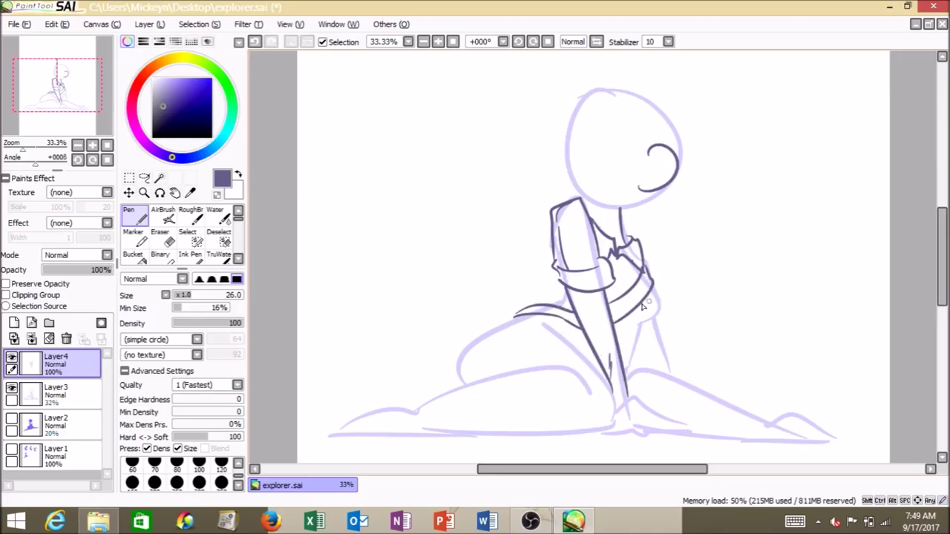
{"action": "mouse_move", "coordinate": [635, 343]}
{"action": "left_mouse_down"}
{"action": "mouse_move", "coordinate": [620, 324]}
{"action": "mouse_move", "coordinate": [647, 278]}
{"action": "left_mouse_up"}
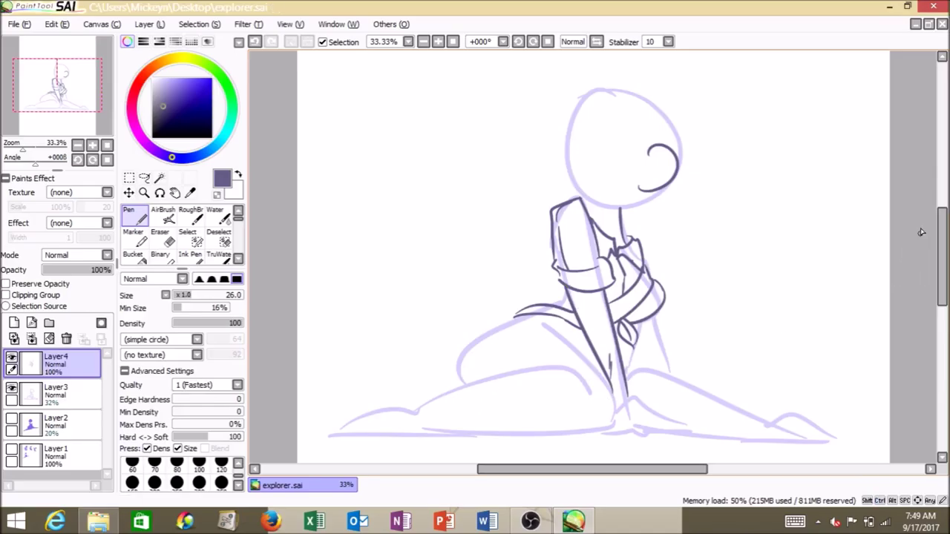
Step: Draw the folded leg's foot, the top line of its shin and the stocking hem below the knee
{"action": "scroll", "coordinate": [502, 281], "scroll_direction": "down", "scroll_amount": 3}
{"action": "left_click_drag", "start_coordinate": [515, 273], "coordinate": [514, 304]}
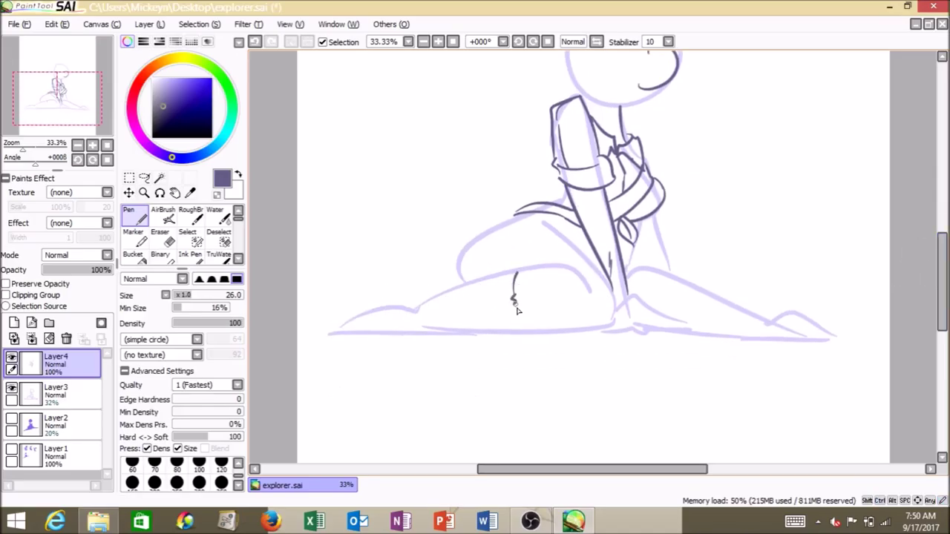
{"action": "key", "text": "ctrl+z"}
{"action": "mouse_move", "coordinate": [385, 300]}
{"action": "left_mouse_down"}
{"action": "mouse_move", "coordinate": [323, 333]}
{"action": "mouse_move", "coordinate": [417, 314]}
{"action": "mouse_move", "coordinate": [397, 331]}
{"action": "mouse_move", "coordinate": [426, 331]}
{"action": "mouse_move", "coordinate": [417, 338]}
{"action": "mouse_move", "coordinate": [433, 298]}
{"action": "mouse_move", "coordinate": [519, 270]}
{"action": "left_mouse_up"}
{"action": "key", "text": "ctrl+z"}
{"action": "key", "text": "ctrl+z"}
{"action": "key", "text": "ctrl+z"}
{"action": "key", "text": "ctrl+z"}
{"action": "left_click_drag", "start_coordinate": [417, 305], "coordinate": [514, 271]}
{"action": "key", "text": "ctrl+z"}
Step: Draw the rounded top of the folded leg beyond the stocking hem and its straight underside on the ground
{"action": "mouse_move", "coordinate": [510, 273]}
{"action": "left_mouse_down"}
{"action": "mouse_move", "coordinate": [561, 267]}
{"action": "mouse_move", "coordinate": [595, 290]}
{"action": "mouse_move", "coordinate": [595, 302]}
{"action": "left_mouse_up"}
{"action": "key", "text": "ctrl+z"}
{"action": "key", "text": "ctrl+z"}
{"action": "key", "text": "ctrl+z"}
{"action": "left_click_drag", "start_coordinate": [425, 331], "coordinate": [551, 332]}
Step: Draw the wrist cuff and the first fingers of the planted hand, erasing stray lines around them
{"action": "left_click_drag", "start_coordinate": [617, 302], "coordinate": [590, 326]}
{"action": "left_click_drag", "start_coordinate": [614, 280], "coordinate": [610, 289]}
{"action": "key", "text": "e"}
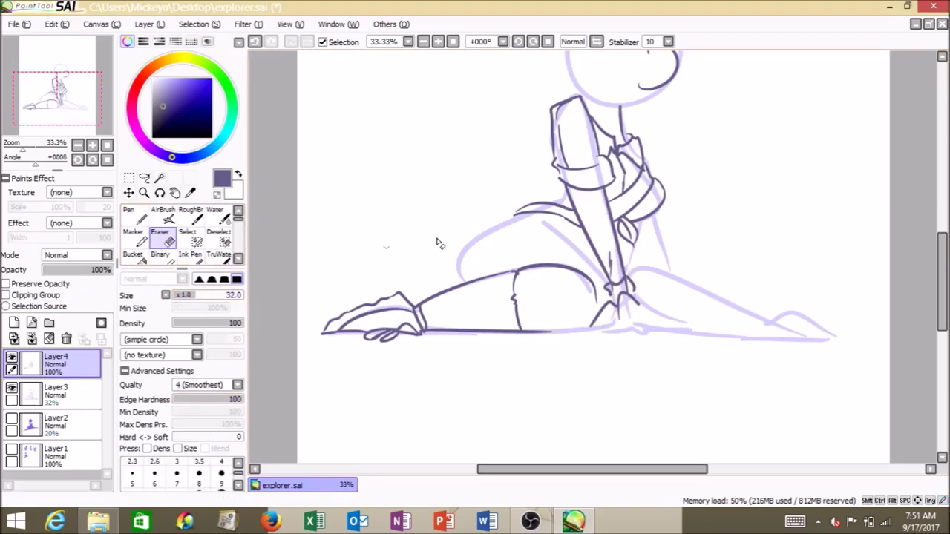
{"action": "key", "text": "ctrl+z"}
{"action": "mouse_move", "coordinate": [627, 285]}
{"action": "left_mouse_down"}
{"action": "mouse_move", "coordinate": [638, 300]}
{"action": "mouse_move", "coordinate": [626, 282]}
{"action": "mouse_move", "coordinate": [621, 341]}
{"action": "mouse_move", "coordinate": [632, 312]}
{"action": "mouse_move", "coordinate": [590, 333]}
{"action": "mouse_move", "coordinate": [600, 322]}
{"action": "left_mouse_up"}
{"action": "left_click", "coordinate": [189, 295]}
{"action": "key", "text": "ctrl+z"}
{"action": "key", "text": "ctrl+z"}
{"action": "key", "text": "n"}
Step: Draw the hand's spread fingers on the ground and the boxy outline of the object beneath them
{"action": "key", "text": "ctrl+z"}
{"action": "key", "text": "ctrl+z"}
{"action": "key", "text": "ctrl+z"}
{"action": "mouse_move", "coordinate": [569, 335]}
{"action": "left_mouse_down"}
{"action": "mouse_move", "coordinate": [668, 311]}
{"action": "mouse_move", "coordinate": [662, 335]}
{"action": "left_mouse_up"}
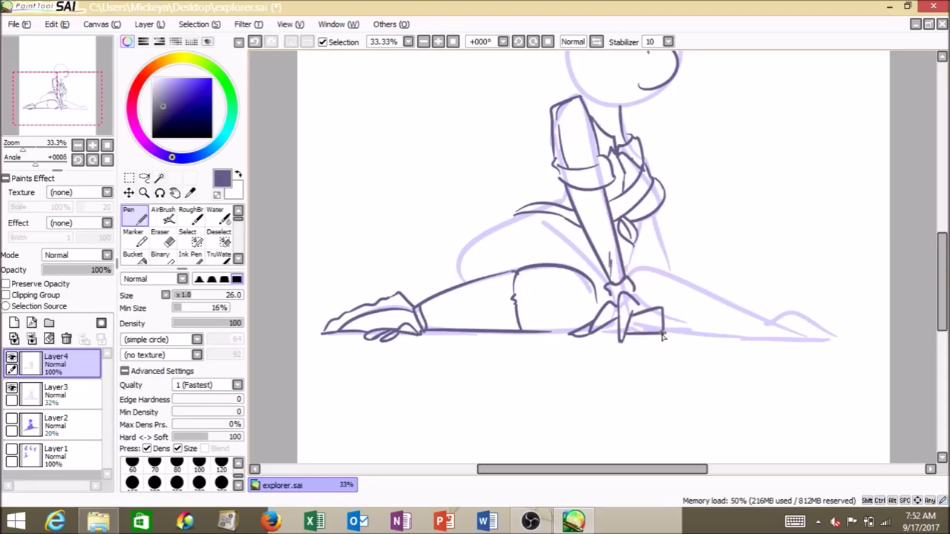
Step: Add a narrow upright end piece and a small foot to the object under the hand, and clean up its edge
{"action": "key", "text": "ctrl+z"}
{"action": "mouse_move", "coordinate": [661, 299]}
{"action": "left_mouse_down"}
{"action": "mouse_move", "coordinate": [671, 338]}
{"action": "mouse_move", "coordinate": [661, 340]}
{"action": "mouse_move", "coordinate": [671, 340]}
{"action": "left_mouse_up"}
{"action": "key", "text": "ctrl+z"}
{"action": "left_click_drag", "start_coordinate": [599, 340], "coordinate": [605, 341]}
{"action": "key", "text": "ctrl+z"}
{"action": "mouse_move", "coordinate": [663, 341]}
{"action": "left_mouse_down"}
{"action": "mouse_move", "coordinate": [660, 331]}
{"action": "mouse_move", "coordinate": [662, 340]}
{"action": "left_mouse_up"}
{"action": "left_click_drag", "start_coordinate": [598, 330], "coordinate": [599, 337]}
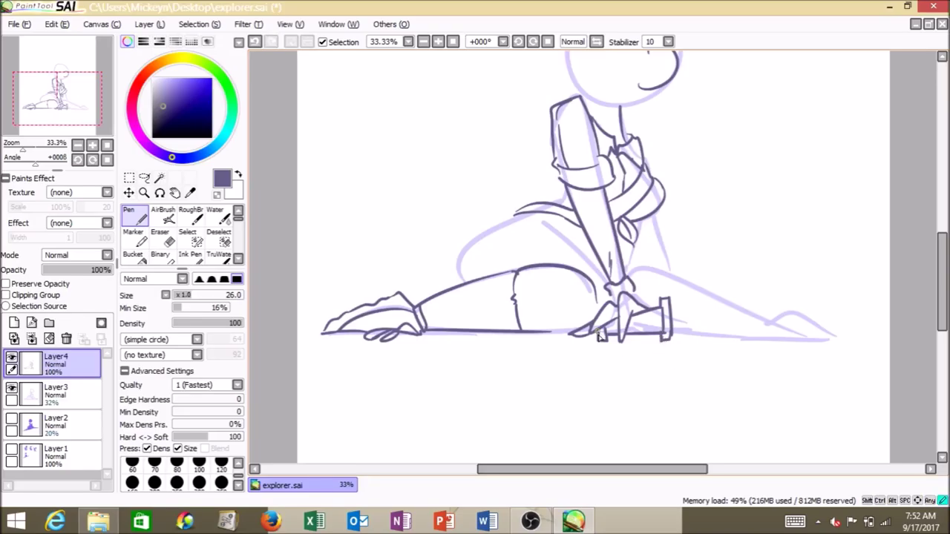
{"action": "left_click", "coordinate": [170, 239]}
{"action": "left_click_drag", "start_coordinate": [674, 331], "coordinate": [678, 337]}
Step: Extend the folded leg's bottom line with the Pen to meet the fingertips
{"action": "left_click", "coordinate": [126, 212]}
{"action": "left_click_drag", "start_coordinate": [546, 332], "coordinate": [579, 331]}
{"action": "key", "text": "ctrl+z"}
Step: Draw the shorts' curved hem across the hip and the crease line running toward the wrist
{"action": "left_click_drag", "start_coordinate": [607, 287], "coordinate": [543, 243]}
{"action": "key", "text": "ctrl+z"}
{"action": "mouse_move", "coordinate": [456, 250]}
{"action": "left_mouse_down"}
{"action": "mouse_move", "coordinate": [568, 267]}
{"action": "mouse_move", "coordinate": [583, 255]}
{"action": "left_mouse_up"}
{"action": "key", "text": "ctrl+z"}
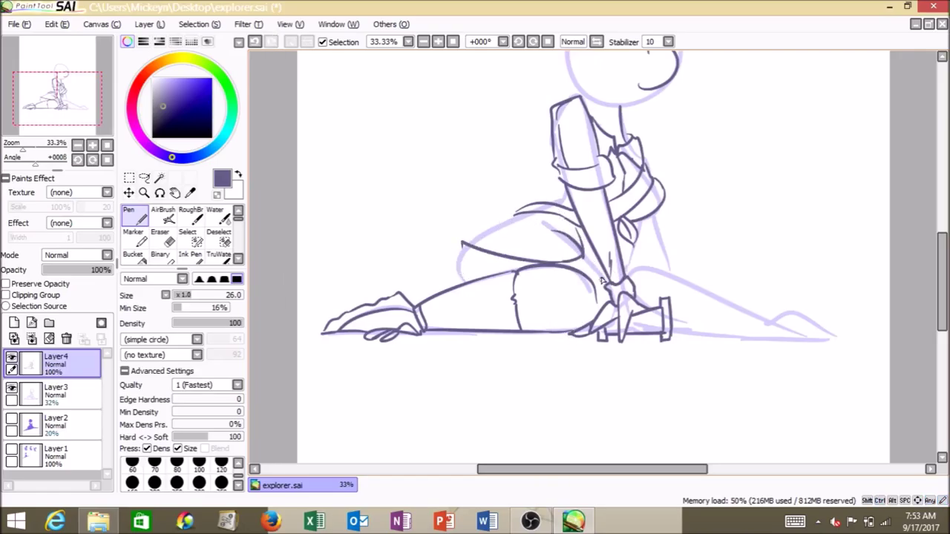
{"action": "key", "text": "ctrl+z"}
{"action": "left_click_drag", "start_coordinate": [545, 223], "coordinate": [607, 281]}
{"action": "key", "text": "ctrl+z"}
{"action": "key", "text": "ctrl+z"}
Step: Outline the back of the hip and the curve over it up to the waist
{"action": "left_click_drag", "start_coordinate": [464, 244], "coordinate": [463, 275]}
{"action": "key", "text": "ctrl+z"}
{"action": "mouse_move", "coordinate": [463, 243]}
{"action": "left_mouse_down"}
{"action": "mouse_move", "coordinate": [498, 222]}
{"action": "mouse_move", "coordinate": [546, 214]}
{"action": "left_mouse_up"}
{"action": "key", "text": "ctrl+z"}
{"action": "key", "text": "ctrl+z"}
{"action": "key", "text": "e"}
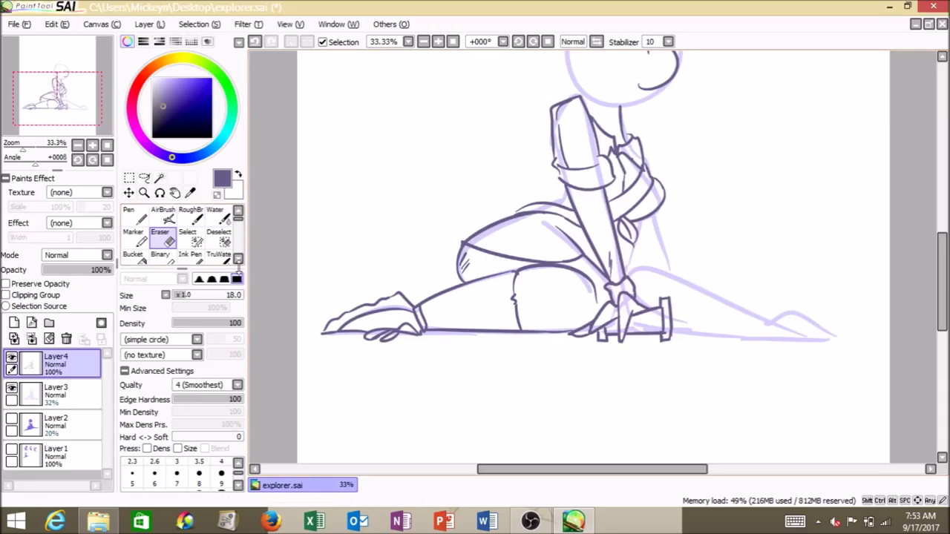
{"action": "key", "text": "n"}
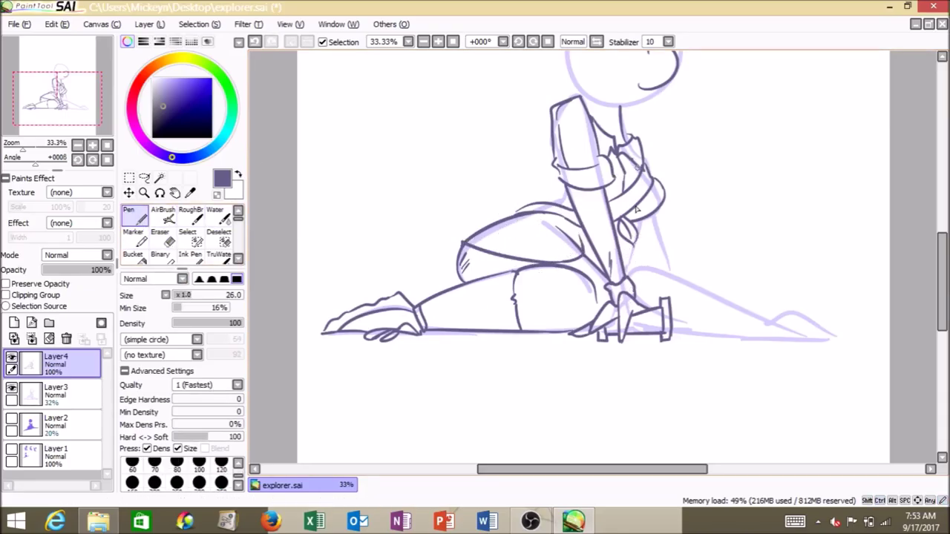
Step: Draw a belt pouch with a small button and buckle detail behind the hip
{"action": "left_click_drag", "start_coordinate": [515, 210], "coordinate": [502, 196]}
{"action": "key", "text": "ctrl+z"}
{"action": "left_click_drag", "start_coordinate": [503, 196], "coordinate": [436, 262]}
{"action": "key", "text": "ctrl+z"}
{"action": "left_click_drag", "start_coordinate": [435, 263], "coordinate": [459, 270]}
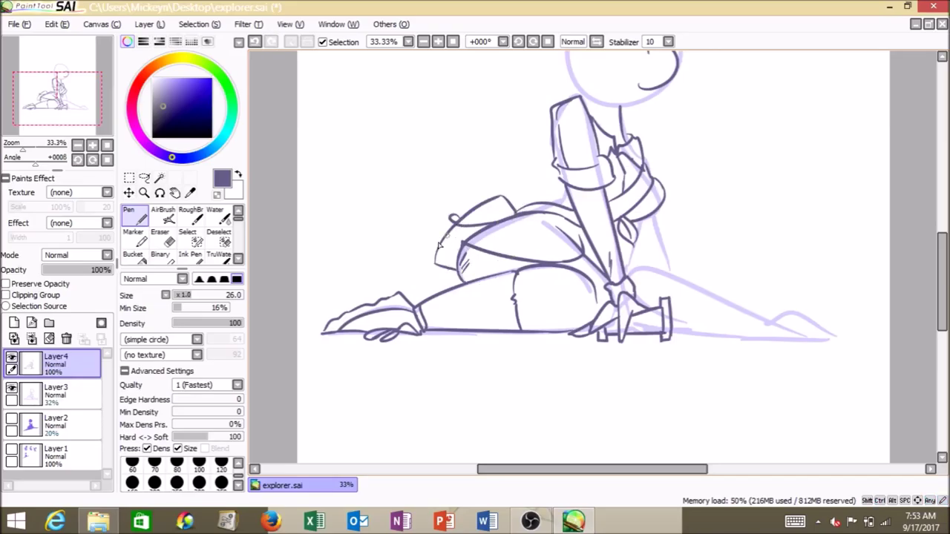
{"action": "mouse_move", "coordinate": [466, 229]}
{"action": "left_mouse_down"}
{"action": "mouse_move", "coordinate": [454, 239]}
{"action": "mouse_move", "coordinate": [462, 256]}
{"action": "left_mouse_up"}
Step: Add fabric crease marks to the sleeve, knee and shirt front, and a curved pocket line on the shorts
{"action": "left_click_drag", "start_coordinate": [574, 110], "coordinate": [569, 123]}
{"action": "mouse_move", "coordinate": [569, 316]}
{"action": "left_mouse_down"}
{"action": "mouse_move", "coordinate": [596, 302]}
{"action": "mouse_move", "coordinate": [572, 322]}
{"action": "left_mouse_up"}
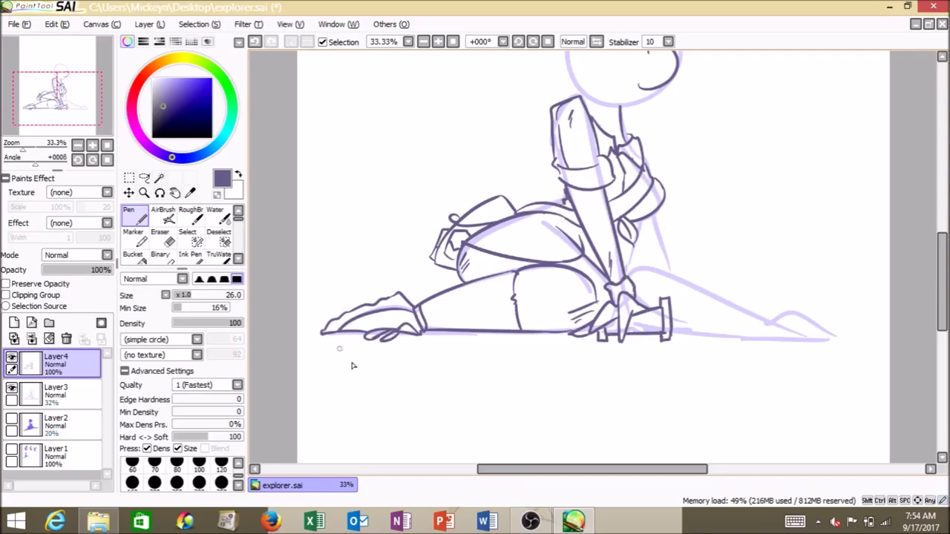
{"action": "left_click_drag", "start_coordinate": [619, 209], "coordinate": [644, 185]}
{"action": "key", "text": "ctrl+z"}
{"action": "left_click_drag", "start_coordinate": [574, 224], "coordinate": [577, 235]}
{"action": "left_click_drag", "start_coordinate": [566, 240], "coordinate": [527, 215]}
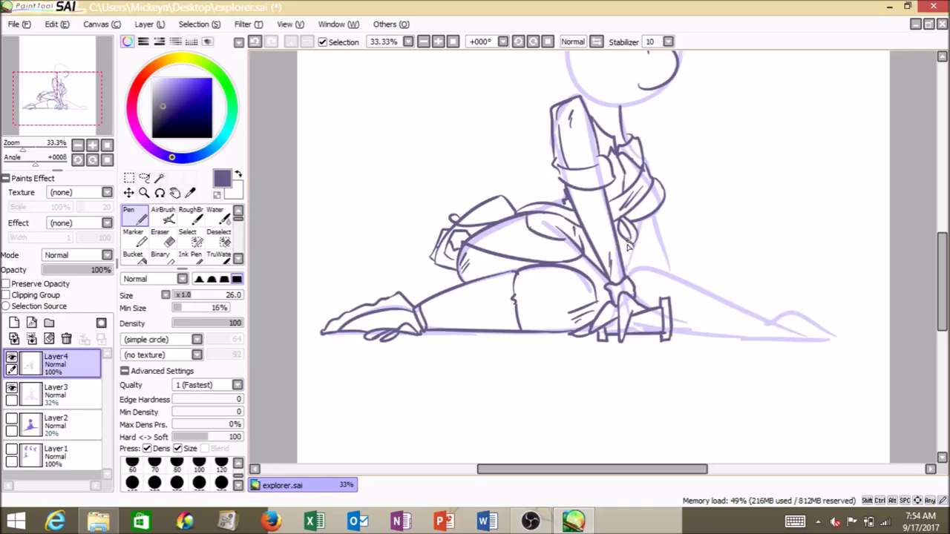
Step: Draw the extended leg's upper contour and add lengthwise lines to the folded leg's stocking
{"action": "left_click_drag", "start_coordinate": [625, 264], "coordinate": [779, 333]}
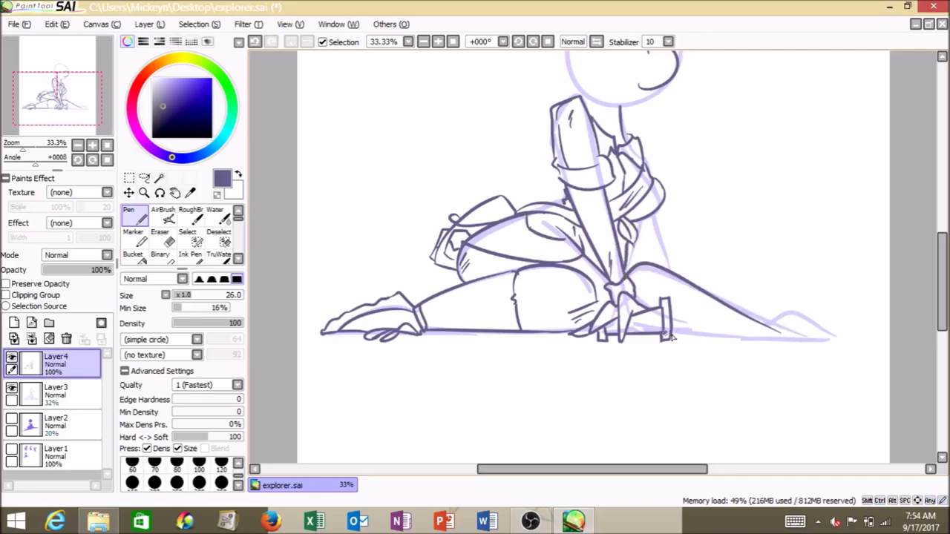
{"action": "left_click_drag", "start_coordinate": [424, 306], "coordinate": [515, 280]}
{"action": "left_click_drag", "start_coordinate": [425, 320], "coordinate": [514, 306]}
{"action": "key", "text": "ctrl+z"}
{"action": "key", "text": "ctrl+z"}
{"action": "mouse_move", "coordinate": [433, 327]}
{"action": "left_mouse_down"}
{"action": "mouse_move", "coordinate": [511, 315]}
{"action": "mouse_move", "coordinate": [494, 320]}
{"action": "left_mouse_up"}
{"action": "key", "text": "ctrl+z"}
{"action": "left_click_drag", "start_coordinate": [425, 329], "coordinate": [521, 327]}
Step: Draw the extended leg's underside, its stocking hem and the outline of its foot
{"action": "left_click_drag", "start_coordinate": [672, 335], "coordinate": [778, 344]}
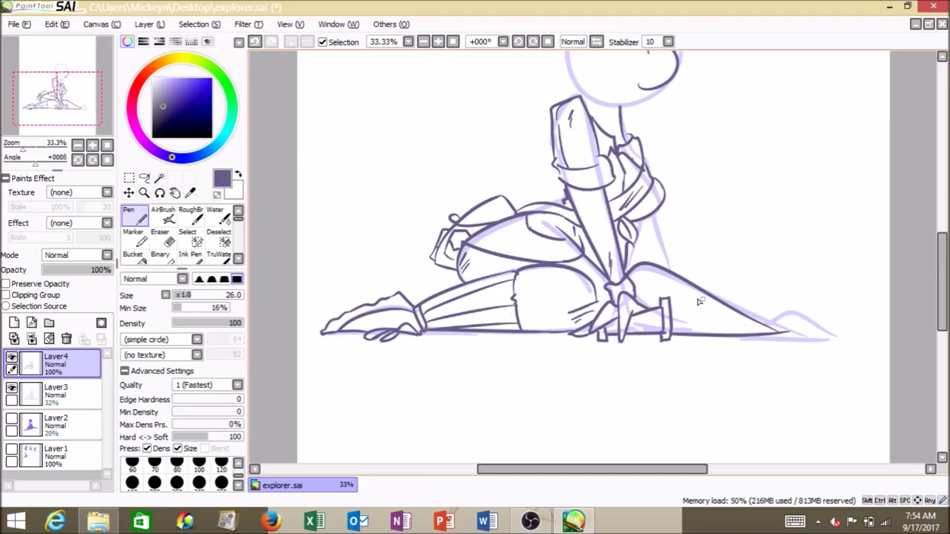
{"action": "left_click_drag", "start_coordinate": [689, 282], "coordinate": [693, 329]}
{"action": "left_click_drag", "start_coordinate": [764, 326], "coordinate": [831, 331]}
{"action": "left_click_drag", "start_coordinate": [775, 334], "coordinate": [836, 336]}
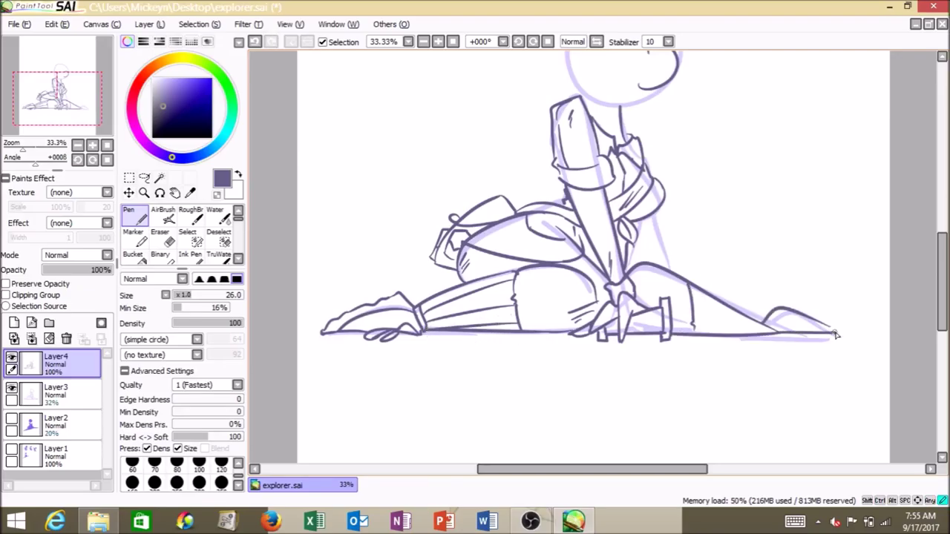
{"action": "left_click_drag", "start_coordinate": [782, 304], "coordinate": [834, 328]}
{"action": "key", "text": "ctrl+z"}
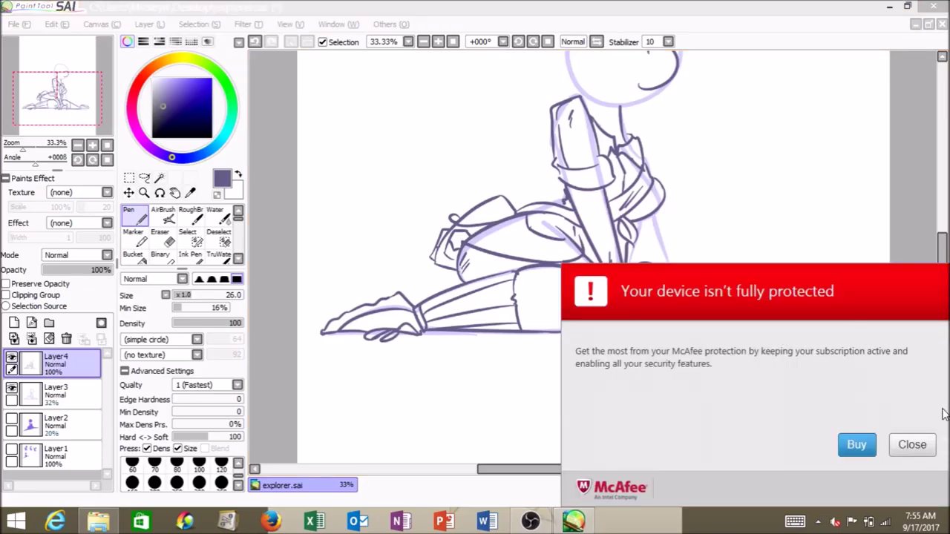
Step: Dismiss the McAfee notification and add the extended foot's details and the lengthwise lines on its stocking
{"action": "left_click", "coordinate": [911, 445]}
{"action": "left_click_drag", "start_coordinate": [780, 331], "coordinate": [803, 333]}
{"action": "left_click_drag", "start_coordinate": [694, 315], "coordinate": [779, 330]}
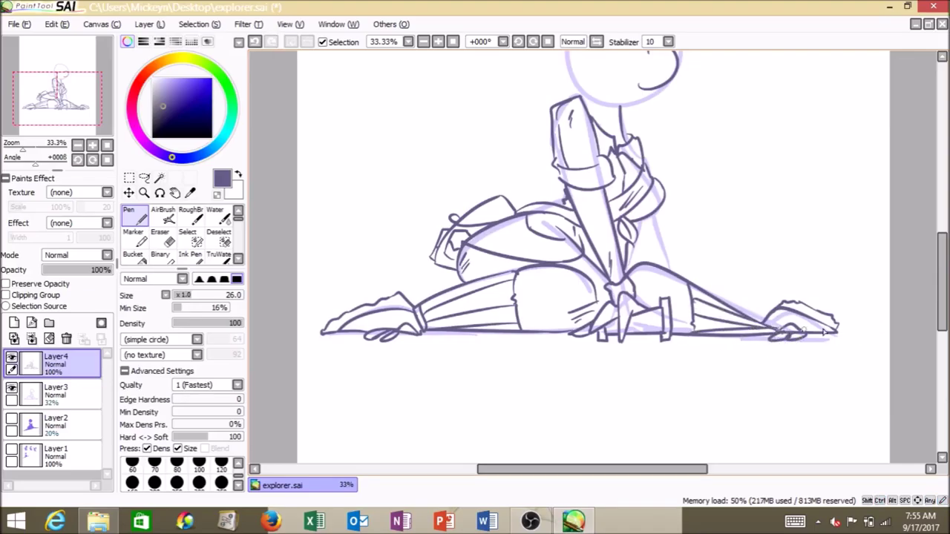
Step: Draw the far arm from the chest down to the extended thigh
{"action": "scroll", "coordinate": [658, 291], "scroll_direction": "up", "scroll_amount": 3}
{"action": "left_click_drag", "start_coordinate": [651, 280], "coordinate": [682, 338]}
{"action": "key", "text": "ctrl+z"}
{"action": "left_click_drag", "start_coordinate": [651, 276], "coordinate": [683, 341]}
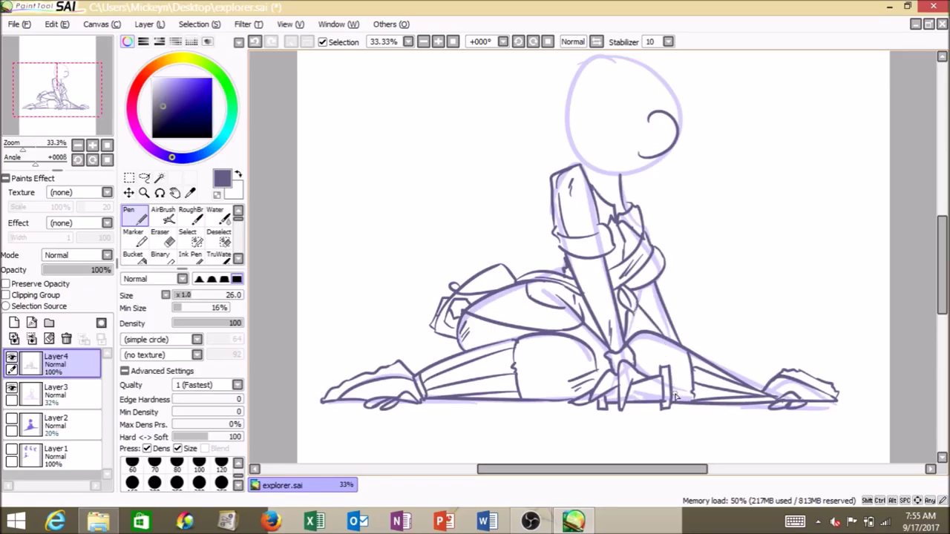
{"action": "key", "text": "e"}
{"action": "scroll", "coordinate": [603, 375], "scroll_direction": "up", "scroll_amount": 1}
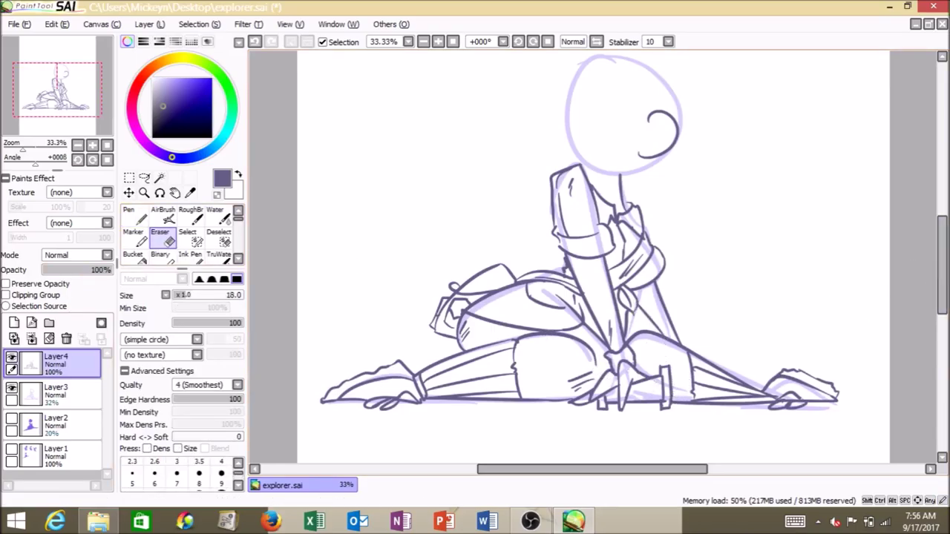
Step: Draw the lower edge of the head and the contour up its back
{"action": "scroll", "coordinate": [647, 239], "scroll_direction": "up", "scroll_amount": 3}
{"action": "key", "text": "n"}
{"action": "key", "text": "ctrl+z"}
{"action": "mouse_move", "coordinate": [585, 258]}
{"action": "left_mouse_down"}
{"action": "mouse_move", "coordinate": [650, 248]}
{"action": "mouse_move", "coordinate": [566, 190]}
{"action": "left_mouse_up"}
Step: Add a curved stroke beside the near eye and try a hair contour with a small pigtail behind the head
{"action": "mouse_move", "coordinate": [649, 186]}
{"action": "left_mouse_down"}
{"action": "mouse_move", "coordinate": [639, 214]}
{"action": "mouse_move", "coordinate": [647, 216]}
{"action": "left_mouse_up"}
{"action": "mouse_move", "coordinate": [647, 252]}
{"action": "left_mouse_down"}
{"action": "mouse_move", "coordinate": [665, 281]}
{"action": "mouse_move", "coordinate": [688, 274]}
{"action": "left_mouse_up"}
{"action": "left_click_drag", "start_coordinate": [623, 266], "coordinate": [649, 273]}
{"action": "mouse_move", "coordinate": [677, 187]}
{"action": "left_mouse_down"}
{"action": "mouse_move", "coordinate": [647, 265]}
{"action": "mouse_move", "coordinate": [704, 264]}
{"action": "left_mouse_up"}
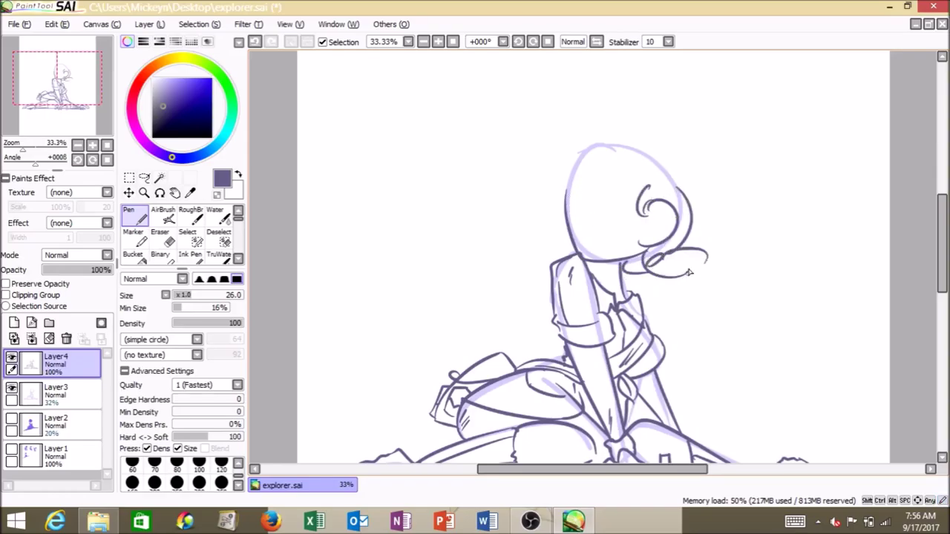
{"action": "key", "text": "ctrl+z"}
{"action": "key", "text": "ctrl+z"}
{"action": "key", "text": "ctrl+z"}
{"action": "key", "text": "ctrl+z"}
Step: Draw the hair contour down the back of the head and a tied pigtail, checking the lines with the Layer3 sketch hidden
{"action": "left_click_drag", "start_coordinate": [623, 263], "coordinate": [666, 264]}
{"action": "left_click_drag", "start_coordinate": [640, 242], "coordinate": [646, 242]}
{"action": "left_click_drag", "start_coordinate": [664, 166], "coordinate": [679, 247]}
{"action": "mouse_move", "coordinate": [680, 250]}
{"action": "left_mouse_down"}
{"action": "mouse_move", "coordinate": [668, 264]}
{"action": "mouse_move", "coordinate": [701, 292]}
{"action": "left_mouse_up"}
{"action": "mouse_move", "coordinate": [666, 266]}
{"action": "left_mouse_down"}
{"action": "mouse_move", "coordinate": [698, 299]}
{"action": "mouse_move", "coordinate": [700, 289]}
{"action": "left_mouse_up"}
{"action": "left_click_drag", "start_coordinate": [700, 291], "coordinate": [690, 306]}
{"action": "key", "text": "ctrl+z"}
{"action": "left_click_drag", "start_coordinate": [680, 253], "coordinate": [699, 282]}
{"action": "left_click", "coordinate": [11, 388]}
{"action": "mouse_move", "coordinate": [942, 250]}
{"action": "left_mouse_down"}
{"action": "mouse_move", "coordinate": [943, 266]}
{"action": "mouse_move", "coordinate": [942, 251]}
{"action": "left_mouse_up"}
{"action": "left_click", "coordinate": [11, 388]}
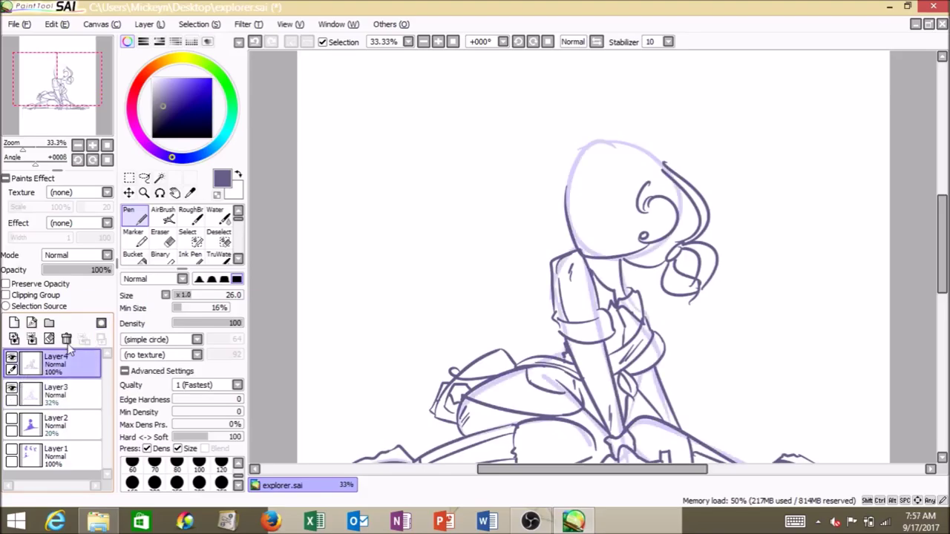
{"action": "key", "text": "ctrl+z"}
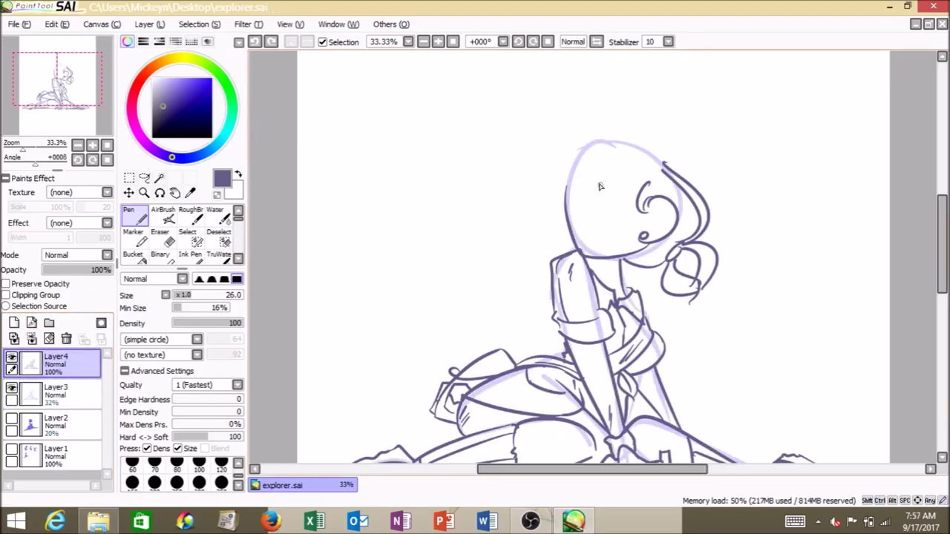
Step: Draw the arched line and the curved stroke beneath it in the middle of the face
{"action": "mouse_move", "coordinate": [586, 243]}
{"action": "left_mouse_down"}
{"action": "mouse_move", "coordinate": [580, 238]}
{"action": "mouse_move", "coordinate": [644, 227]}
{"action": "left_mouse_up"}
{"action": "mouse_move", "coordinate": [596, 209]}
{"action": "left_mouse_down"}
{"action": "mouse_move", "coordinate": [631, 195]}
{"action": "mouse_move", "coordinate": [656, 225]}
{"action": "left_mouse_up"}
{"action": "key", "text": "ctrl+z"}
{"action": "mouse_move", "coordinate": [596, 207]}
{"action": "left_mouse_down"}
{"action": "mouse_move", "coordinate": [638, 204]}
{"action": "mouse_move", "coordinate": [609, 228]}
{"action": "left_mouse_up"}
{"action": "key", "text": "ctrl+z"}
{"action": "left_click_drag", "start_coordinate": [619, 194], "coordinate": [604, 229]}
{"action": "key", "text": "ctrl+z"}
Step: Sketch the far eye with its lash sweeping out past the front of the face
{"action": "mouse_move", "coordinate": [572, 178]}
{"action": "left_mouse_down"}
{"action": "mouse_move", "coordinate": [582, 198]}
{"action": "mouse_move", "coordinate": [576, 227]}
{"action": "left_mouse_up"}
{"action": "key", "text": "ctrl+z"}
{"action": "key", "text": "ctrl+z"}
{"action": "key", "text": "ctrl+z"}
{"action": "mouse_move", "coordinate": [540, 185]}
{"action": "left_mouse_down"}
{"action": "mouse_move", "coordinate": [579, 205]}
{"action": "mouse_move", "coordinate": [563, 195]}
{"action": "left_mouse_up"}
{"action": "key", "text": "ctrl+z"}
{"action": "left_click_drag", "start_coordinate": [569, 215], "coordinate": [576, 219]}
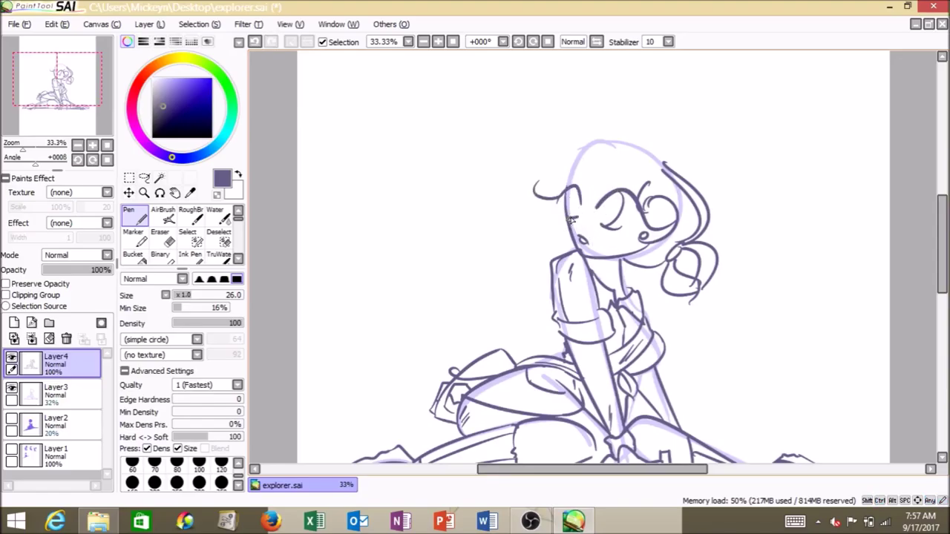
Step: Rework the far eye's lash and extend the front contour of the head upward to the forehead
{"action": "key", "text": "ctrl+z"}
{"action": "left_click_drag", "start_coordinate": [577, 189], "coordinate": [578, 220]}
{"action": "key", "text": "ctrl+z"}
{"action": "key", "text": "ctrl+z"}
{"action": "key", "text": "ctrl+z"}
{"action": "key", "text": "ctrl+z"}
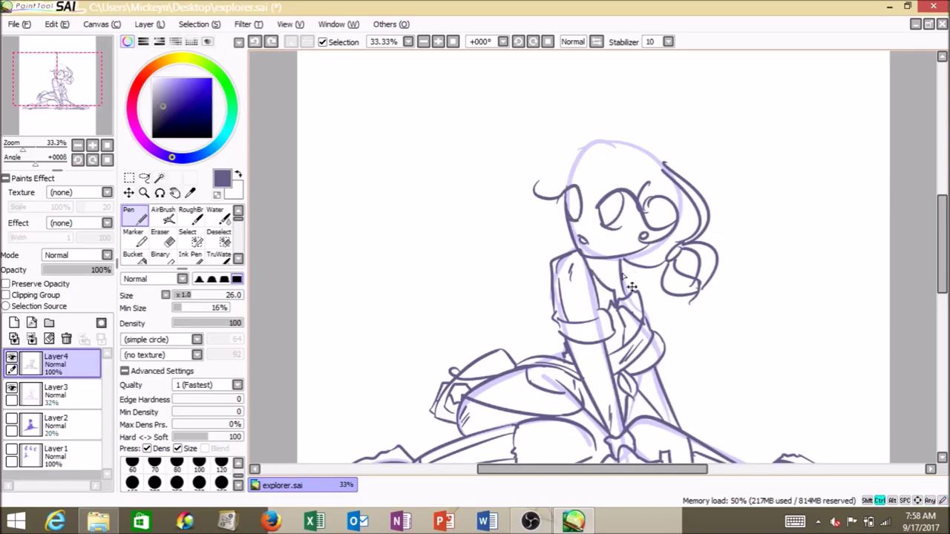
{"action": "key", "text": "ctrl+z"}
{"action": "key", "text": "ctrl+z"}
{"action": "mouse_move", "coordinate": [586, 160]}
{"action": "left_mouse_down"}
{"action": "mouse_move", "coordinate": [568, 228]}
{"action": "mouse_move", "coordinate": [576, 216]}
{"action": "mouse_move", "coordinate": [529, 190]}
{"action": "left_mouse_up"}
{"action": "key", "text": "ctrl+z"}
{"action": "key", "text": "ctrl+z"}
{"action": "key", "text": "ctrl+z"}
{"action": "key", "text": "ctrl+z"}
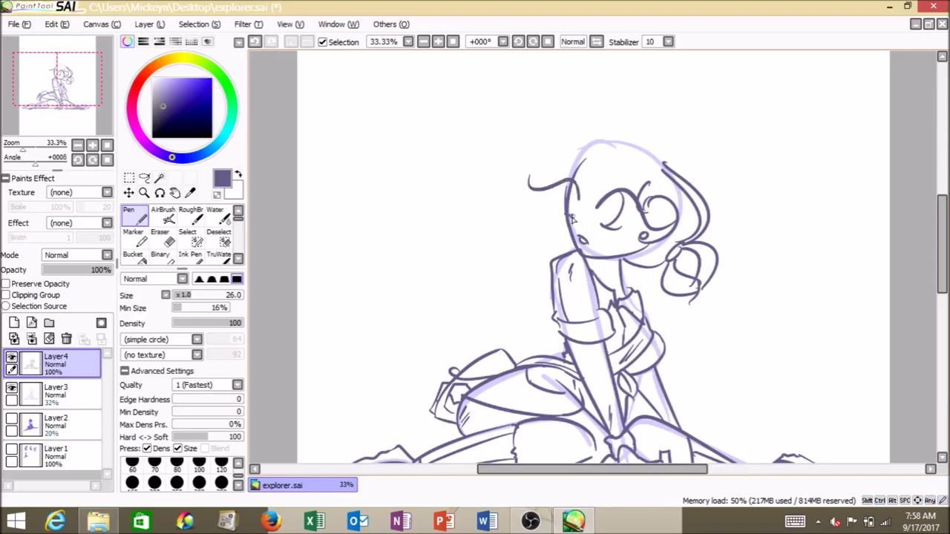
Step: Try a new layer with the Layer3 sketch hidden, and undo it along with the far eye's strokes
{"action": "key", "text": "e"}
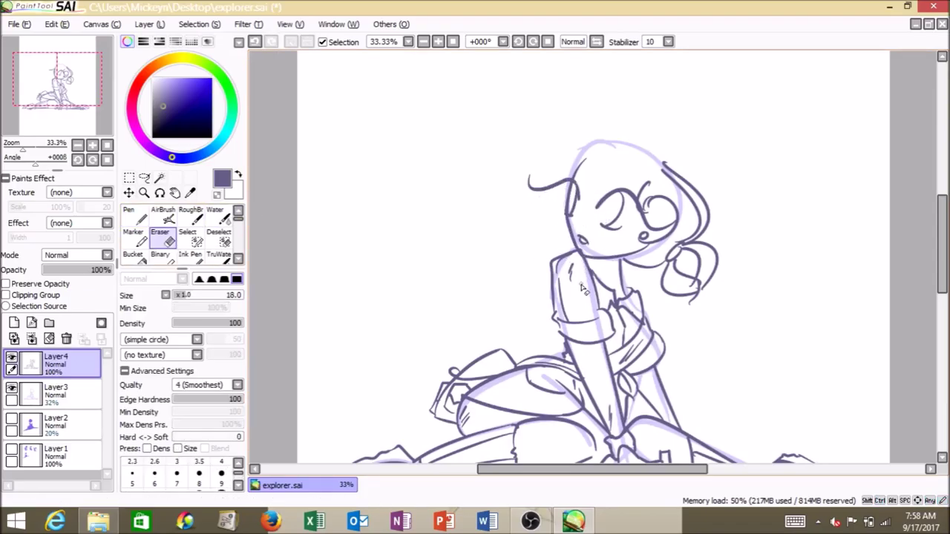
{"action": "key", "text": "n"}
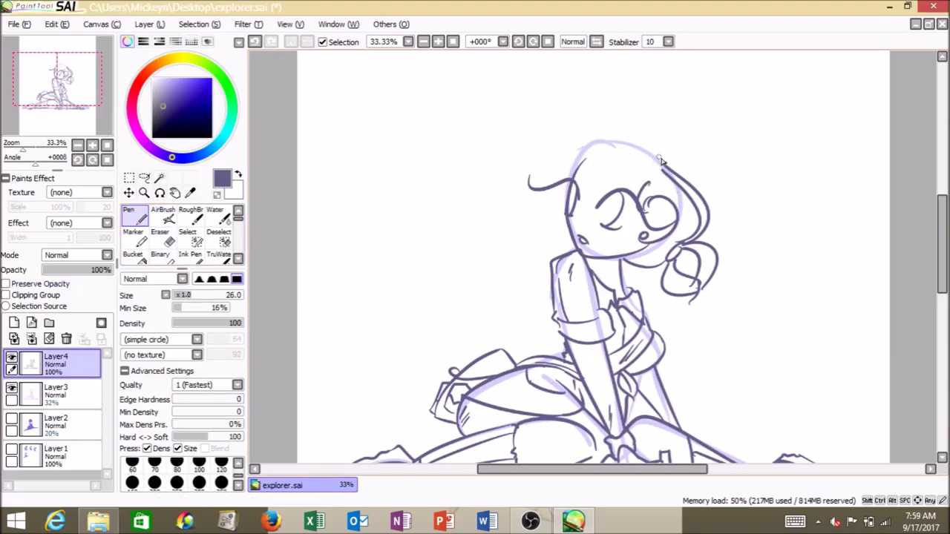
{"action": "key", "text": "ctrl+shift+n"}
{"action": "left_click", "coordinate": [11, 418]}
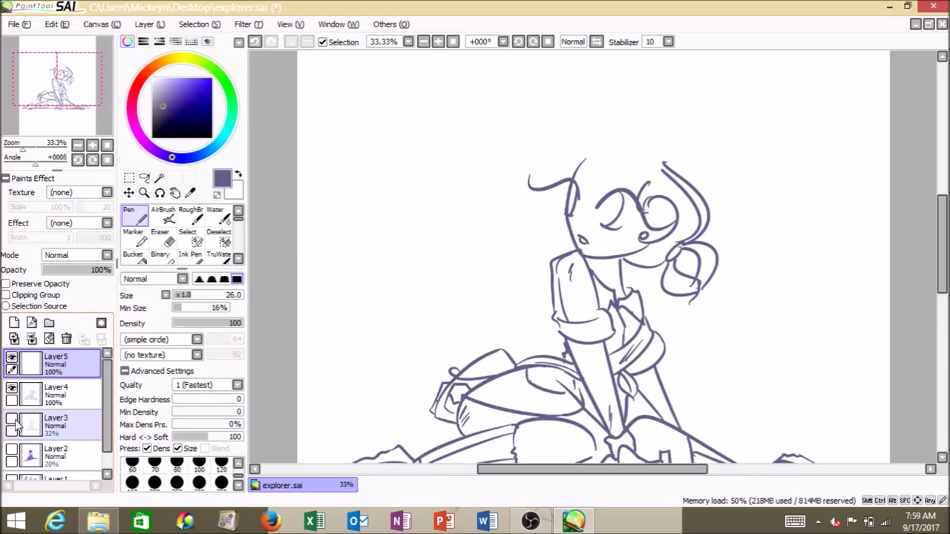
{"action": "left_click", "coordinate": [56, 423]}
{"action": "key", "text": "ctrl+z"}
{"action": "key", "text": "ctrl+z"}
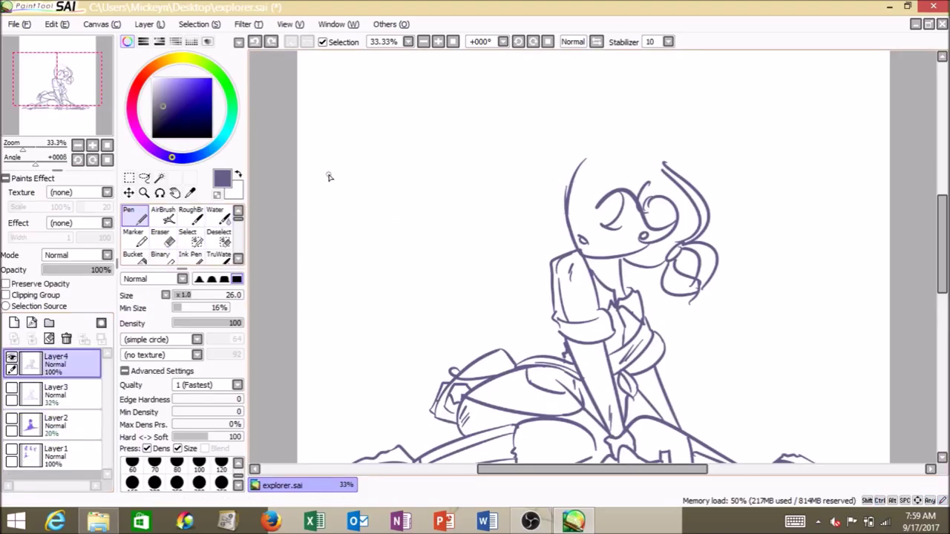
Step: Draw the slanted eyebrow above the near eye
{"action": "left_click_drag", "start_coordinate": [616, 166], "coordinate": [652, 196]}
{"action": "mouse_move", "coordinate": [615, 164]}
{"action": "left_mouse_down"}
{"action": "mouse_move", "coordinate": [667, 194]}
{"action": "mouse_move", "coordinate": [654, 195]}
{"action": "left_mouse_up"}
{"action": "key", "text": "ctrl+z"}
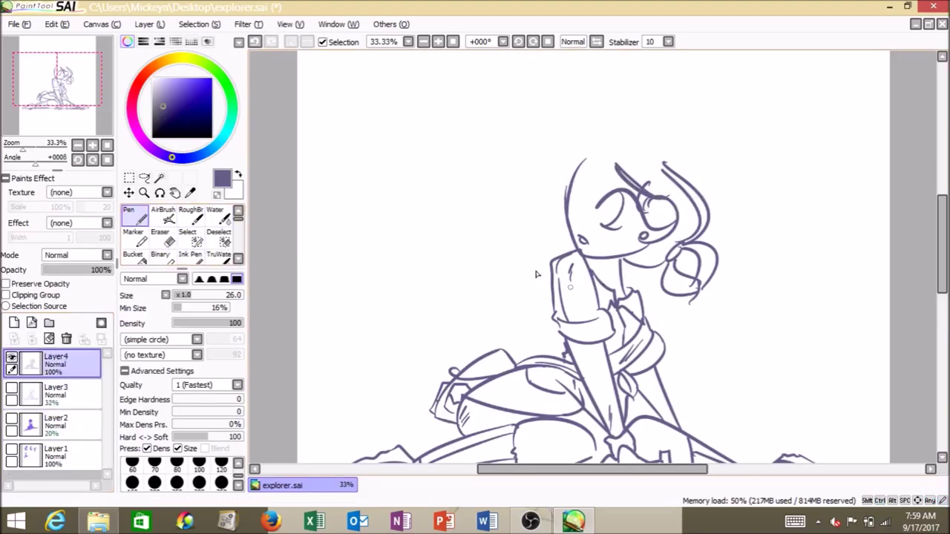
Step: Show the Layer3 sketch and redraw the far eye and lash, adding its eyebrow and the freckles
{"action": "left_click", "coordinate": [163, 244]}
{"action": "key", "text": "ctrl+z"}
{"action": "key", "text": "ctrl+z"}
{"action": "left_click_drag", "start_coordinate": [568, 192], "coordinate": [567, 217]}
{"action": "key", "text": "ctrl+z"}
{"action": "left_click", "coordinate": [11, 387]}
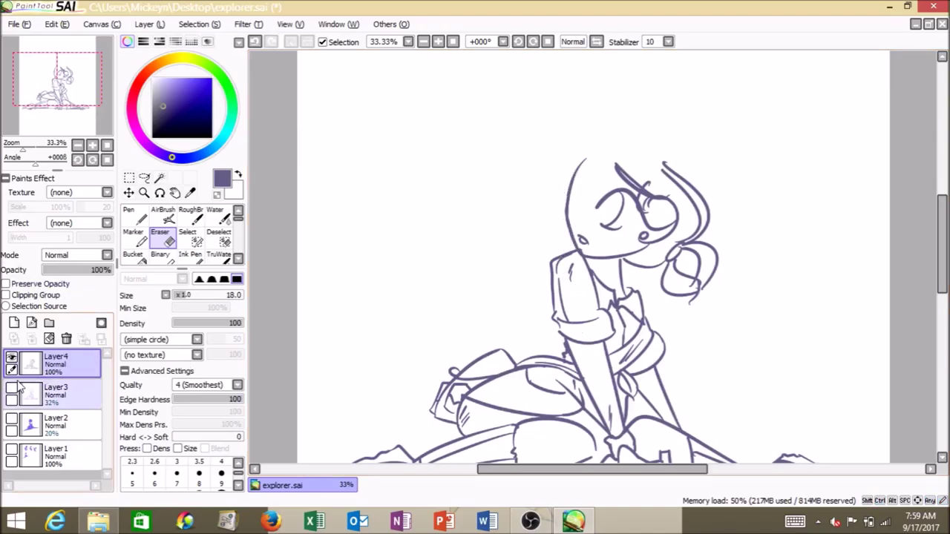
{"action": "key", "text": "n"}
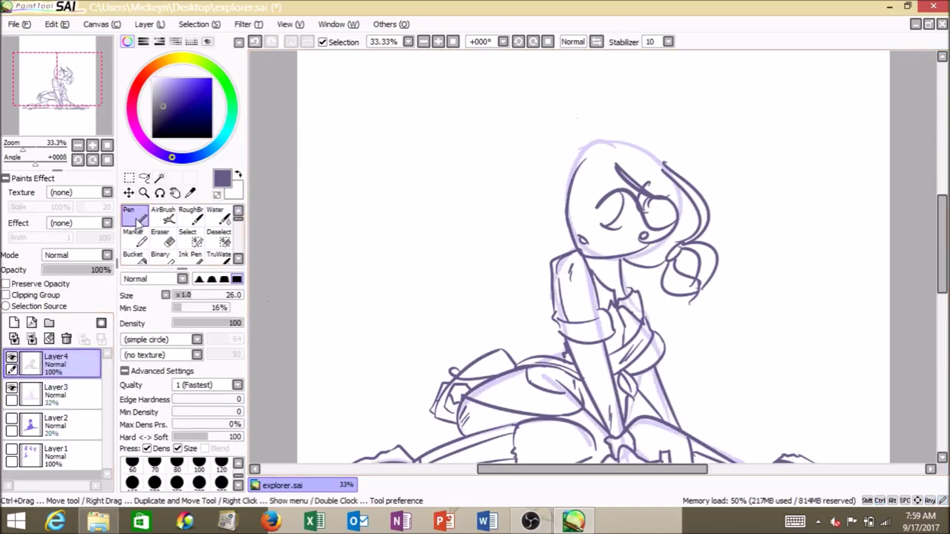
{"action": "key", "text": "ctrl+z"}
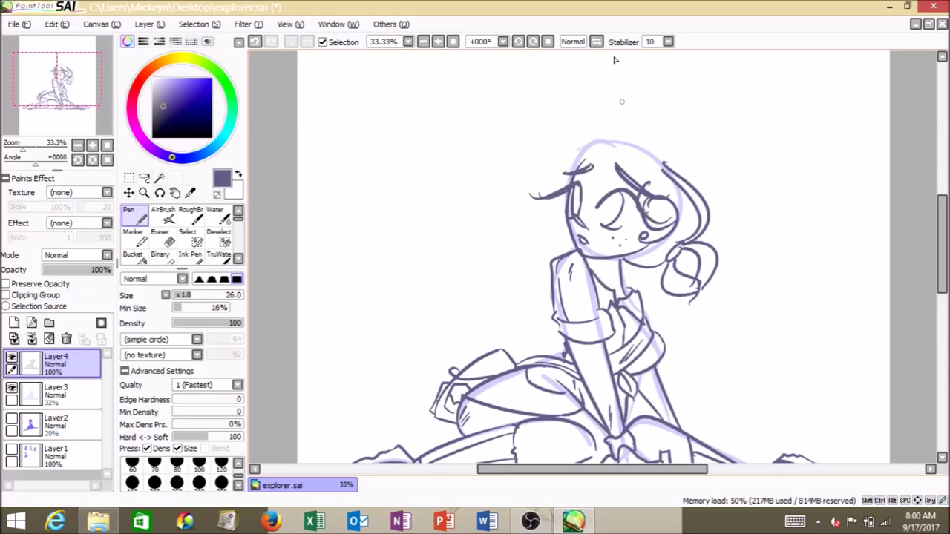
Step: Draw the looping hair lock that sweeps forward from the forehead
{"action": "left_click_drag", "start_coordinate": [587, 157], "coordinate": [519, 206]}
{"action": "left_click_drag", "start_coordinate": [564, 226], "coordinate": [569, 225]}
{"action": "key", "text": "ctrl+z"}
{"action": "left_click_drag", "start_coordinate": [515, 207], "coordinate": [567, 226]}
{"action": "key", "text": "ctrl+z"}
{"action": "key", "text": "ctrl+z"}
{"action": "key", "text": "ctrl+z"}
{"action": "left_click_drag", "start_coordinate": [580, 167], "coordinate": [570, 222]}
{"action": "key", "text": "ctrl+z"}
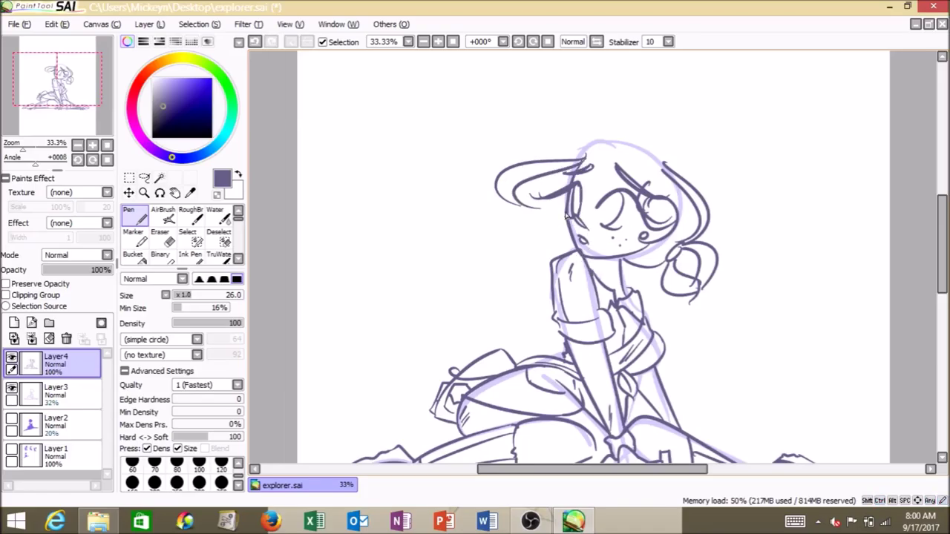
Step: Create a new layer and draw the wide hat brim with its upturned ends over the head
{"action": "left_click", "coordinate": [14, 322]}
{"action": "key", "text": "ctrl+z"}
{"action": "mouse_move", "coordinate": [576, 145]}
{"action": "left_mouse_down"}
{"action": "mouse_move", "coordinate": [680, 165]}
{"action": "mouse_move", "coordinate": [666, 164]}
{"action": "left_mouse_up"}
{"action": "key", "text": "ctrl+z"}
{"action": "mouse_move", "coordinate": [513, 110]}
{"action": "left_mouse_down"}
{"action": "mouse_move", "coordinate": [675, 139]}
{"action": "mouse_move", "coordinate": [719, 193]}
{"action": "left_mouse_up"}
{"action": "key", "text": "ctrl+z"}
{"action": "mouse_move", "coordinate": [536, 116]}
{"action": "left_mouse_down"}
{"action": "mouse_move", "coordinate": [678, 132]}
{"action": "mouse_move", "coordinate": [688, 148]}
{"action": "mouse_move", "coordinate": [709, 127]}
{"action": "left_mouse_up"}
{"action": "key", "text": "ctrl+z"}
{"action": "key", "text": "ctrl+z"}
{"action": "left_click_drag", "start_coordinate": [710, 127], "coordinate": [702, 194]}
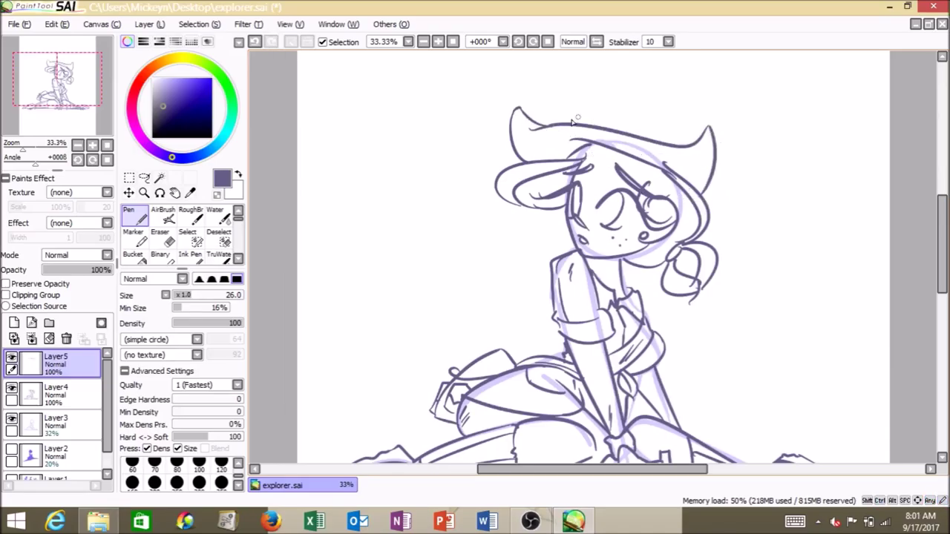
{"action": "left_click_drag", "start_coordinate": [666, 170], "coordinate": [700, 188]}
{"action": "key", "text": "ctrl+z"}
Step: Draw a pair of round goggles resting on top of the hat brim
{"action": "mouse_move", "coordinate": [941, 222]}
{"action": "left_mouse_down"}
{"action": "mouse_move", "coordinate": [941, 247]}
{"action": "mouse_move", "coordinate": [941, 180]}
{"action": "mouse_move", "coordinate": [942, 201]}
{"action": "left_mouse_up"}
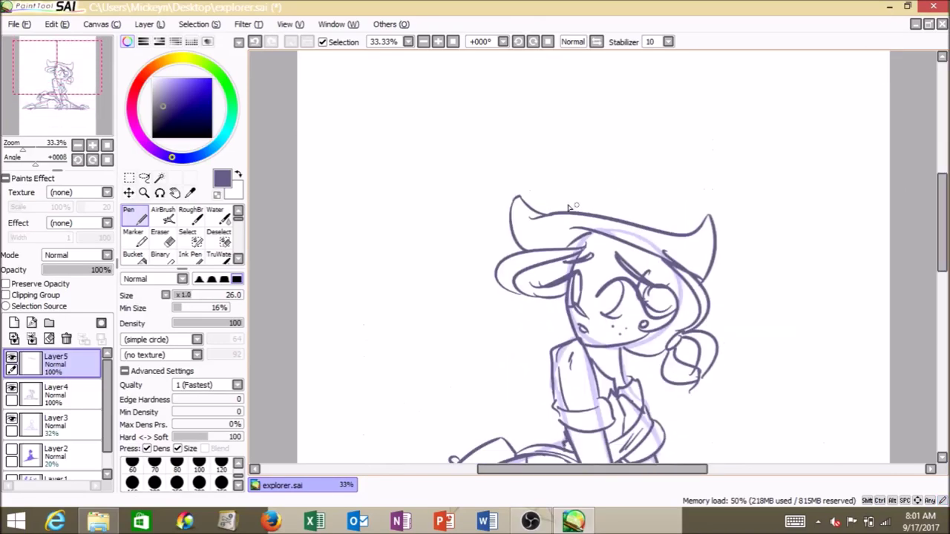
{"action": "key", "text": "ctrl+z"}
{"action": "key", "text": "ctrl+z"}
{"action": "mouse_move", "coordinate": [555, 213]}
{"action": "left_mouse_down"}
{"action": "mouse_move", "coordinate": [608, 216]}
{"action": "mouse_move", "coordinate": [598, 213]}
{"action": "left_mouse_up"}
{"action": "key", "text": "ctrl+z"}
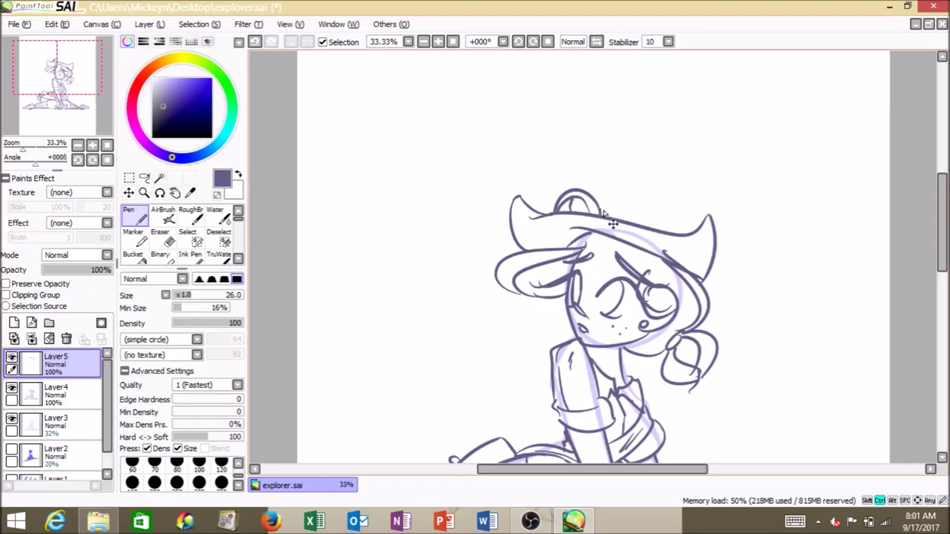
{"action": "left_click_drag", "start_coordinate": [625, 221], "coordinate": [655, 216]}
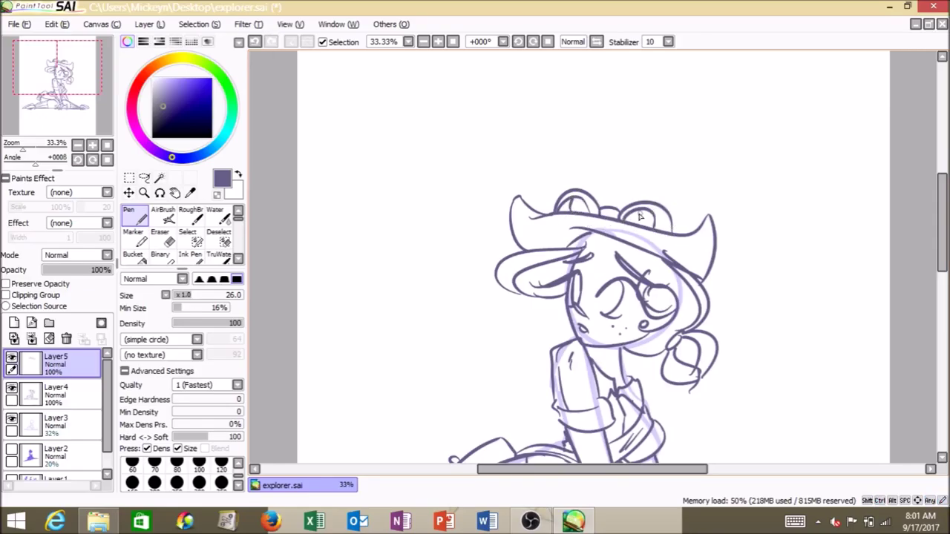
{"action": "key", "text": "ctrl+z"}
Step: Draw the hat's crown above the goggles and add loose hair locks around the face and behind the shoulder
{"action": "mouse_move", "coordinate": [570, 190]}
{"action": "left_mouse_down"}
{"action": "mouse_move", "coordinate": [635, 187]}
{"action": "mouse_move", "coordinate": [691, 209]}
{"action": "left_mouse_up"}
{"action": "left_click_drag", "start_coordinate": [941, 217], "coordinate": [941, 243]}
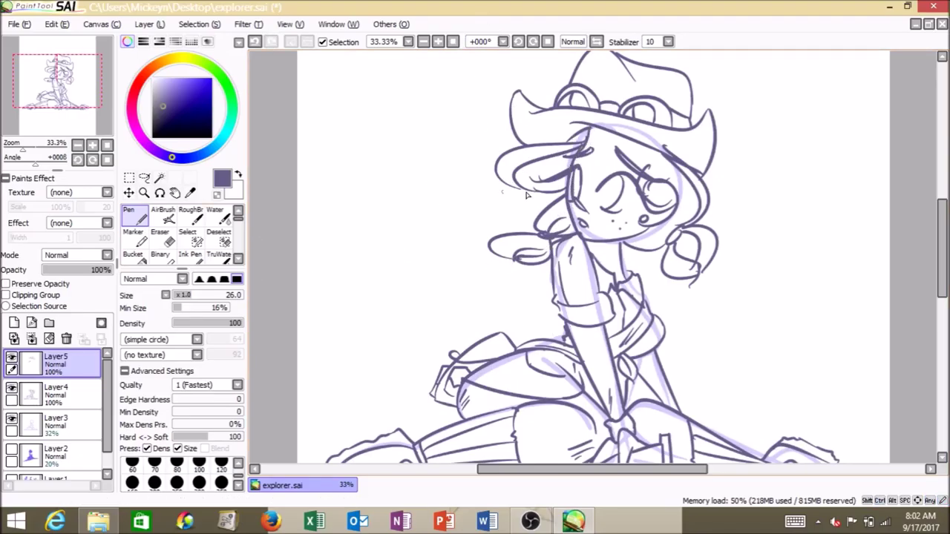
{"action": "key", "text": "ctrl+z"}
{"action": "mouse_move", "coordinate": [646, 172]}
{"action": "left_mouse_down"}
{"action": "mouse_move", "coordinate": [644, 148]}
{"action": "mouse_move", "coordinate": [667, 153]}
{"action": "left_mouse_up"}
Step: Hide the Layer3 sketch and merge the hat layer, Layer5, down into Layer4
{"action": "left_click", "coordinate": [80, 392]}
{"action": "left_click", "coordinate": [168, 238]}
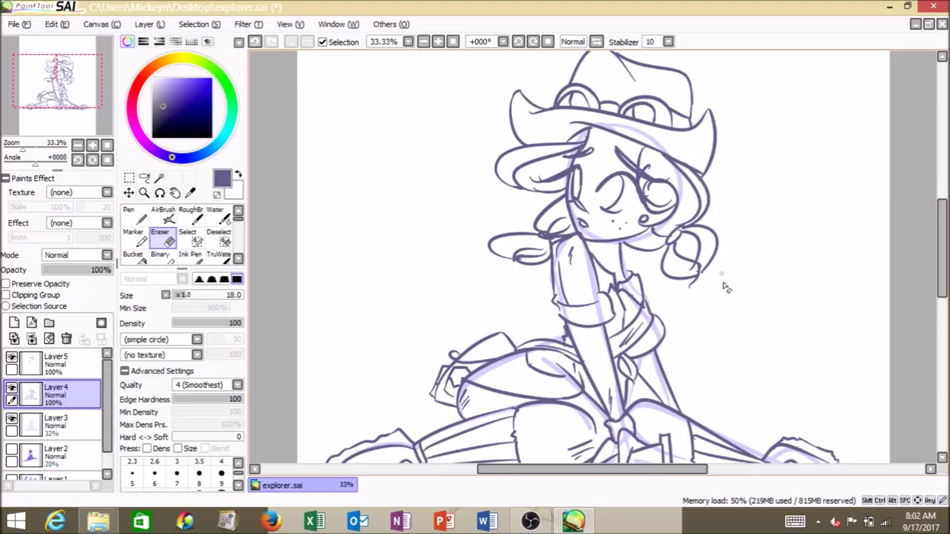
{"action": "left_click", "coordinate": [12, 419]}
{"action": "left_click", "coordinate": [77, 364]}
{"action": "left_click", "coordinate": [66, 391]}
{"action": "left_click", "coordinate": [78, 363]}
{"action": "left_click", "coordinate": [74, 387]}
{"action": "left_click", "coordinate": [82, 361]}
{"action": "key", "text": "ctrl+e"}
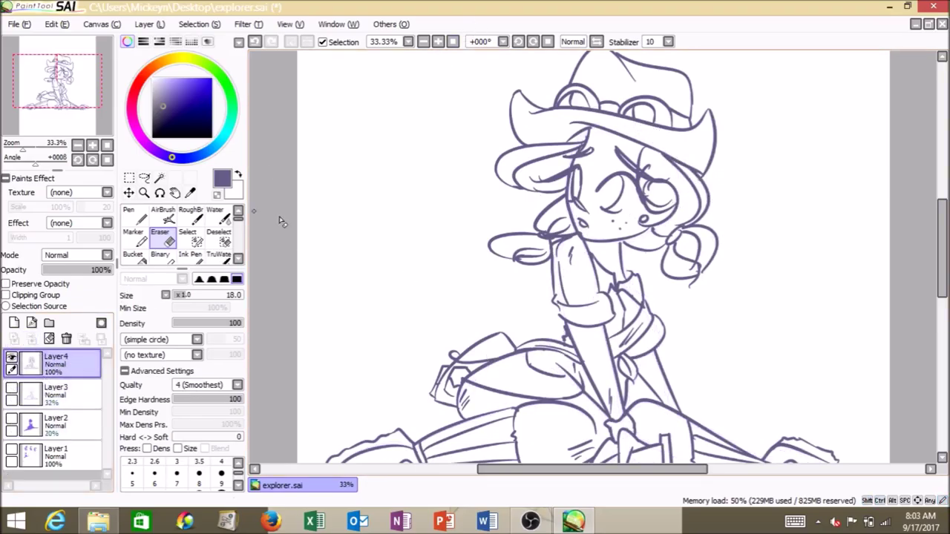
Step: Centre the whole figure horizontally on the canvas with a transform
{"action": "key", "text": "n"}
{"action": "mouse_move", "coordinate": [942, 267]}
{"action": "left_mouse_down"}
{"action": "mouse_move", "coordinate": [942, 283]}
{"action": "mouse_move", "coordinate": [943, 260]}
{"action": "left_mouse_up"}
{"action": "left_click", "coordinate": [452, 41]}
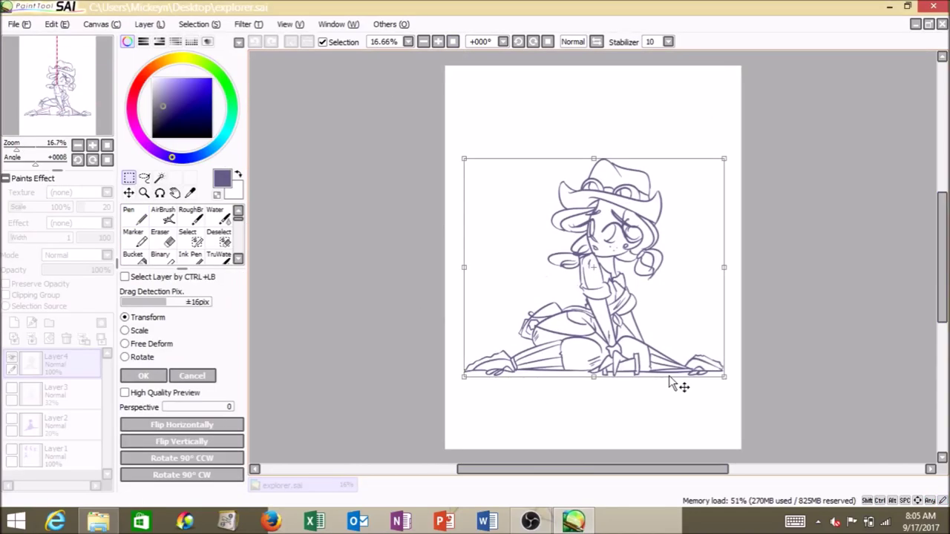
{"action": "key", "text": "Return"}
Step: Turn the purple line art dark grey with the Hue and Saturation filter
{"action": "left_click", "coordinate": [249, 25]}
{"action": "left_click", "coordinate": [289, 53]}
{"action": "left_click_drag", "start_coordinate": [315, 191], "coordinate": [218, 191]}
{"action": "left_click_drag", "start_coordinate": [315, 212], "coordinate": [228, 212]}
{"action": "triple_click", "coordinate": [439, 42]}
{"action": "left_click_drag", "start_coordinate": [304, 171], "coordinate": [220, 186]}
{"action": "left_click_drag", "start_coordinate": [217, 192], "coordinate": [248, 208]}
{"action": "left_click", "coordinate": [346, 239]}
Step: Sample the dark grey line colour from the drawing for the Pen tool
{"action": "left_click", "coordinate": [162, 237]}
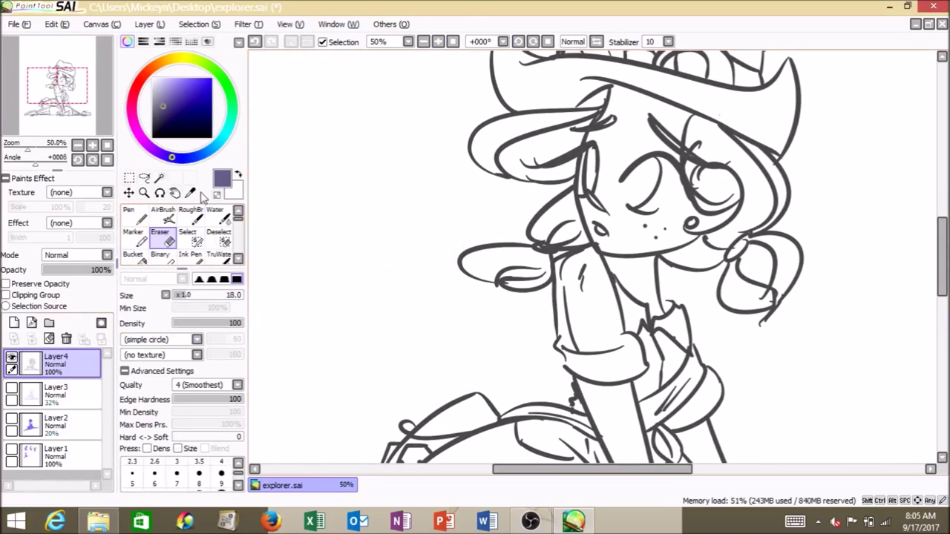
{"action": "left_click", "coordinate": [190, 193]}
{"action": "left_click", "coordinate": [460, 259]}
{"action": "left_click", "coordinate": [134, 216]}
Step: Set the eraser size to 9 and tidy stray line ends on the figure
{"action": "left_click", "coordinate": [163, 238]}
{"action": "left_click_drag", "start_coordinate": [618, 470], "coordinate": [629, 475]}
{"action": "scroll", "coordinate": [579, 320], "scroll_direction": "down", "scroll_amount": 3}
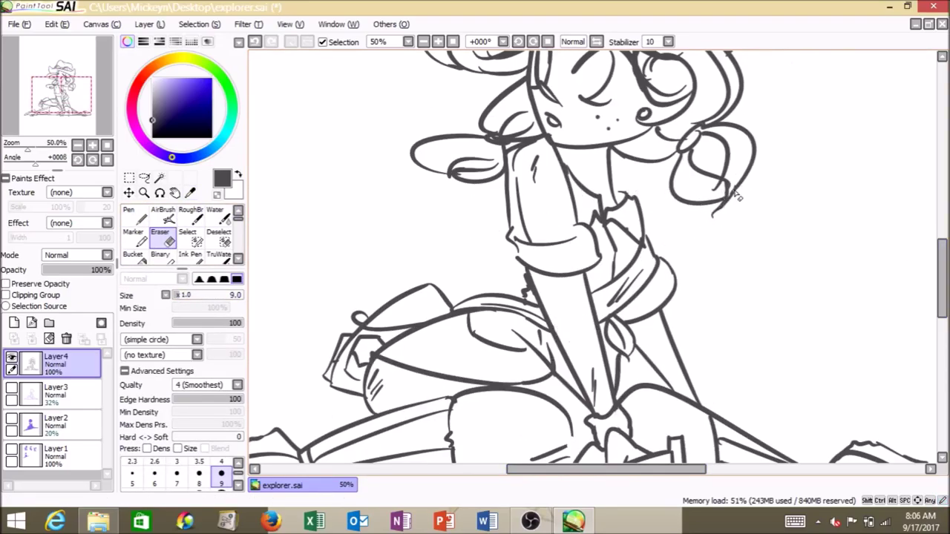
{"action": "key", "text": "ctrl+z"}
{"action": "left_click", "coordinate": [944, 221]}
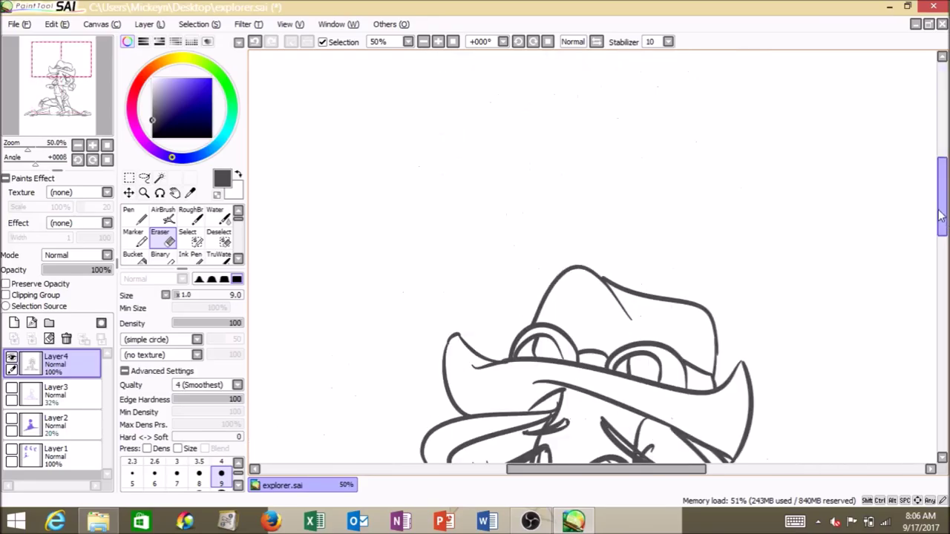
{"action": "left_click_drag", "start_coordinate": [946, 197], "coordinate": [946, 305]}
Step: Add hatching to the brim's upturned ends, the goggles and the front of the hat's crown
{"action": "left_click", "coordinate": [191, 193]}
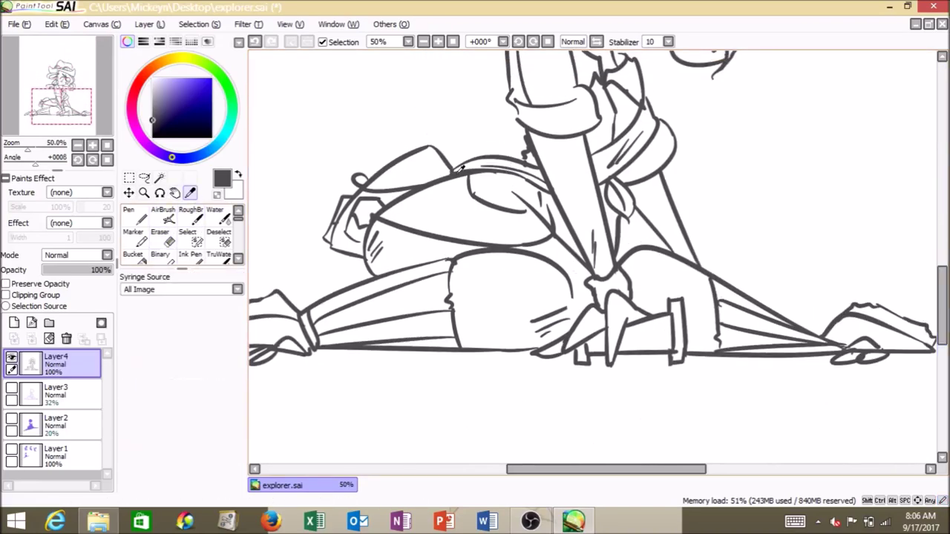
{"action": "left_click", "coordinate": [129, 226]}
{"action": "scroll", "coordinate": [870, 214], "scroll_direction": "up", "scroll_amount": 5}
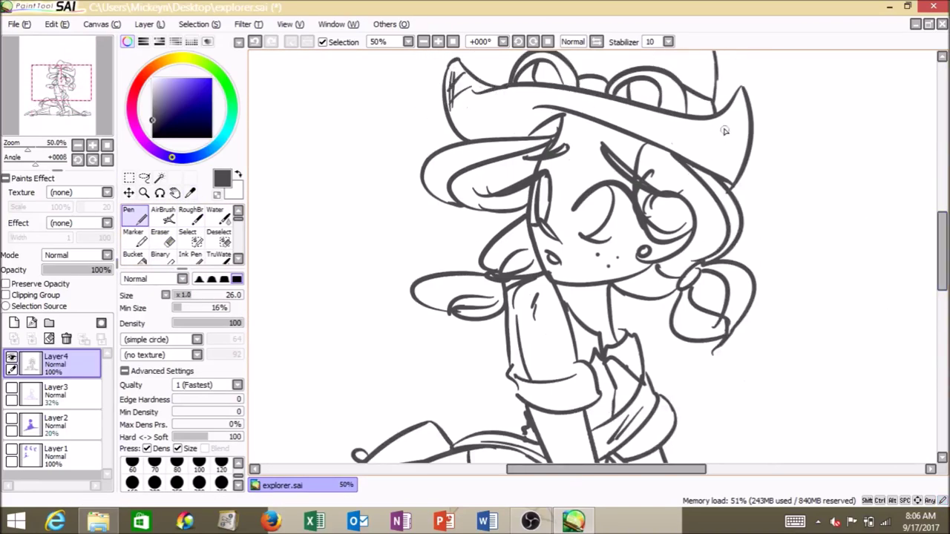
{"action": "left_click_drag", "start_coordinate": [942, 241], "coordinate": [942, 221]}
{"action": "left_click_drag", "start_coordinate": [557, 125], "coordinate": [585, 113]}
{"action": "left_click_drag", "start_coordinate": [568, 108], "coordinate": [585, 157]}
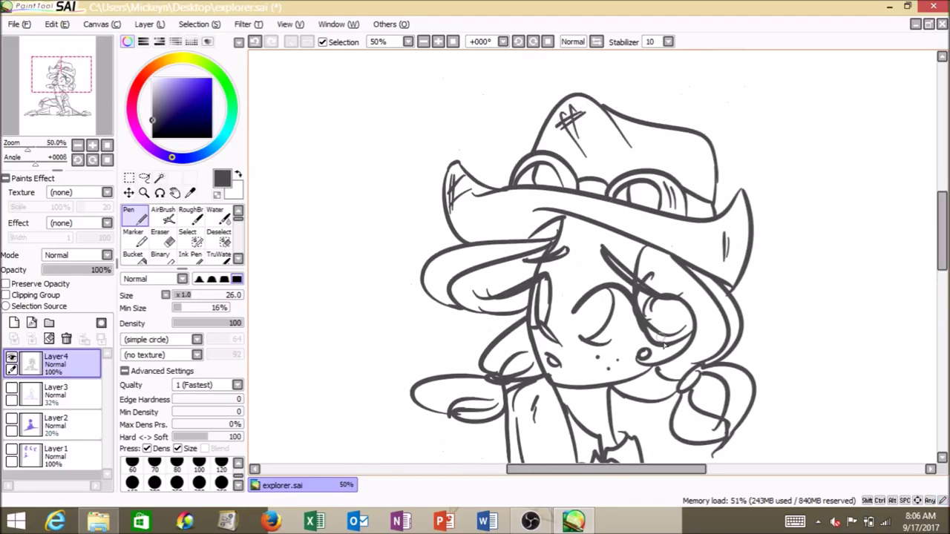
Step: Set the pen size to 14 and add small strokes on the forehead, cheek and below the shirt knot
{"action": "key", "text": "ctrl+z"}
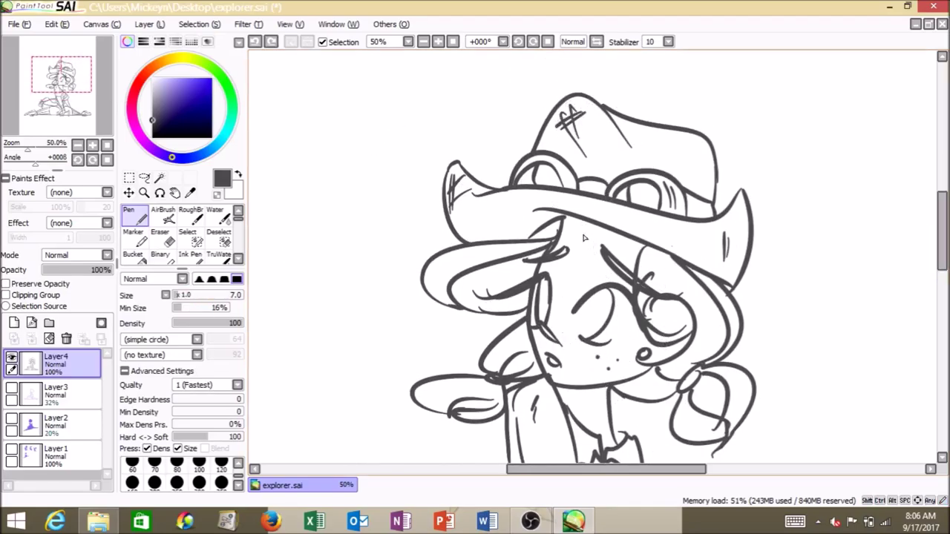
{"action": "left_click", "coordinate": [191, 295]}
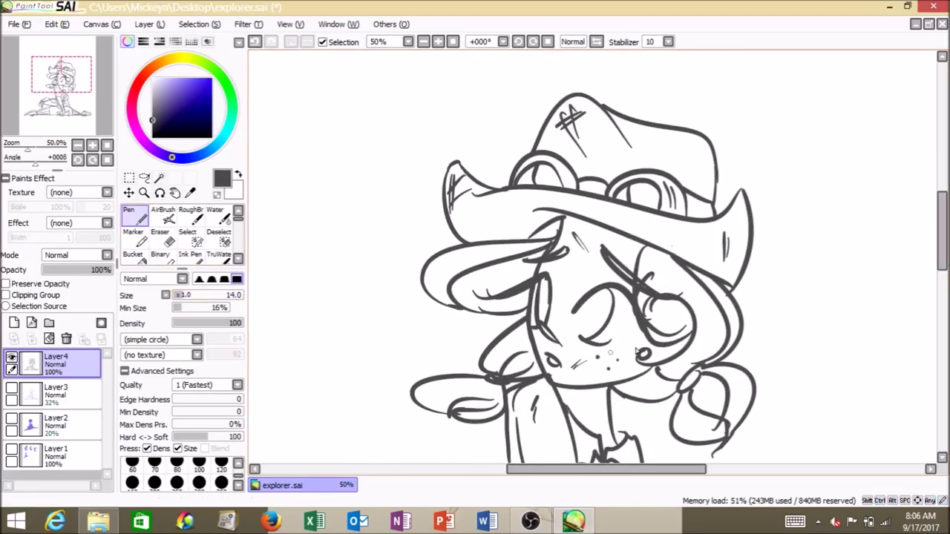
{"action": "scroll", "coordinate": [922, 303], "scroll_direction": "down", "scroll_amount": 4}
{"action": "left_click_drag", "start_coordinate": [620, 298], "coordinate": [663, 332]}
Step: Set the pen size to 24 and touch up the detail lines on the lower body and foot
{"action": "left_click", "coordinate": [190, 295]}
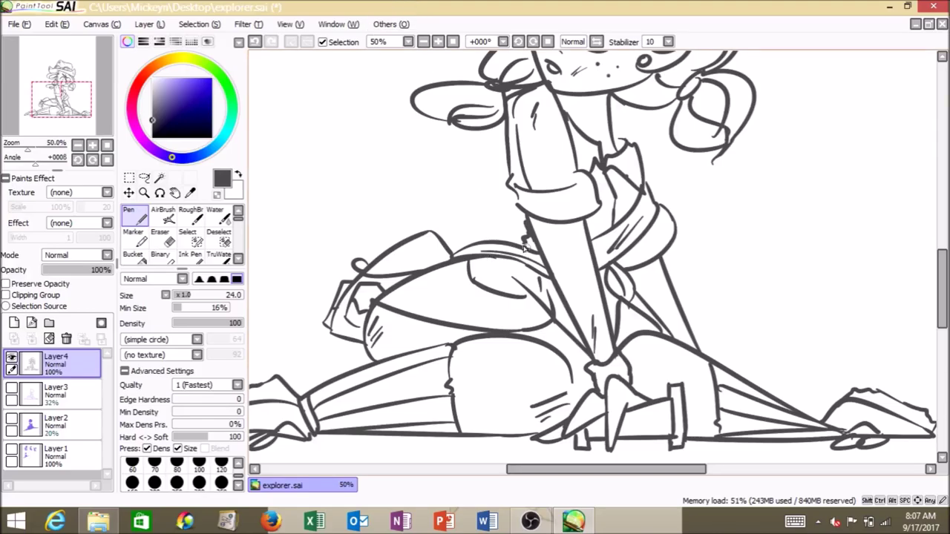
{"action": "left_click", "coordinate": [423, 41]}
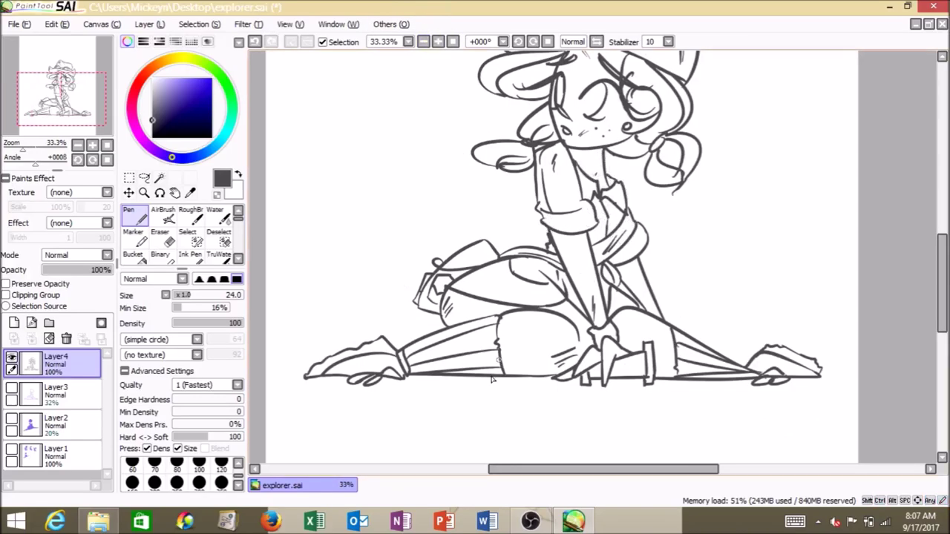
{"action": "scroll", "coordinate": [821, 348], "scroll_direction": "up", "scroll_amount": 2}
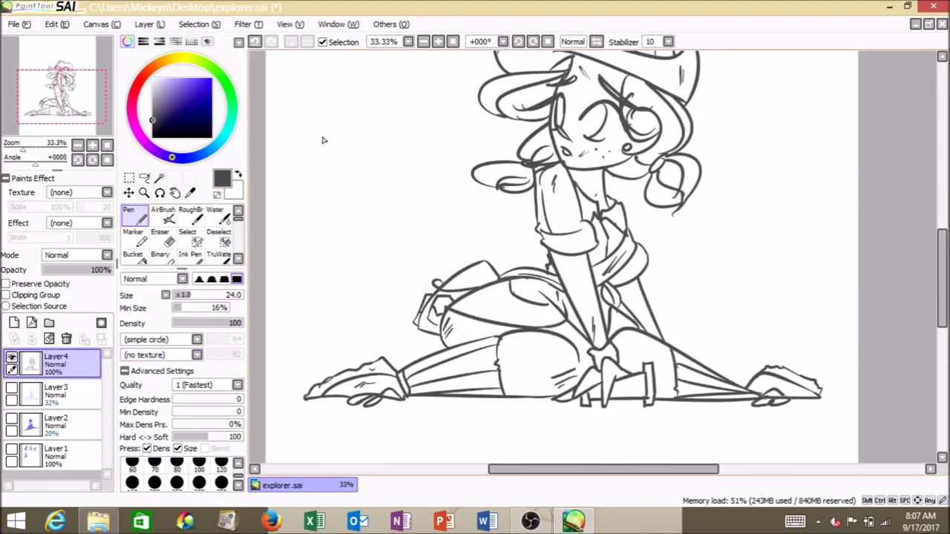
Step: Select the background around the figure with the Magic Wand to check the outline for gaps, and clear the selection
{"action": "left_click", "coordinate": [159, 177]}
{"action": "left_click", "coordinate": [408, 214]}
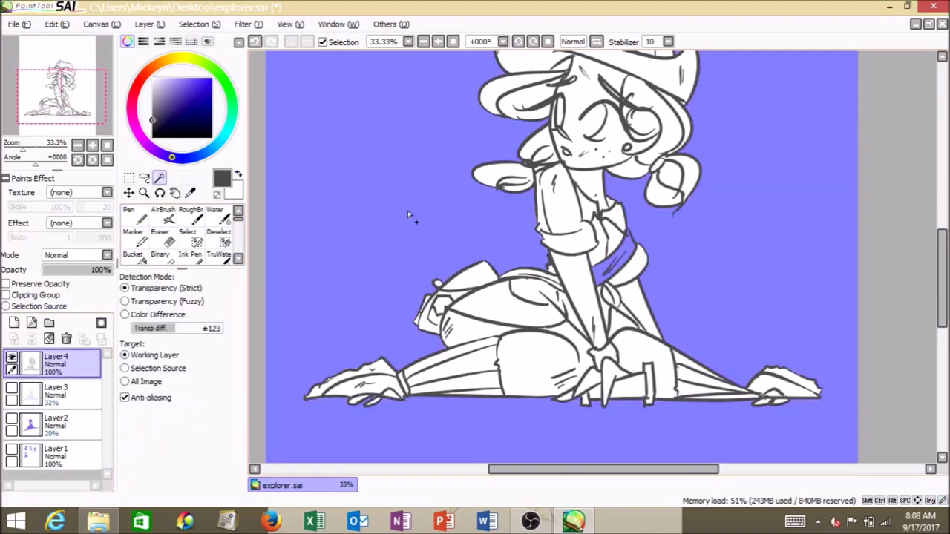
{"action": "scroll", "coordinate": [407, 214], "scroll_direction": "up", "scroll_amount": 3}
{"action": "key", "text": "ctrl+d"}
{"action": "key", "text": "n"}
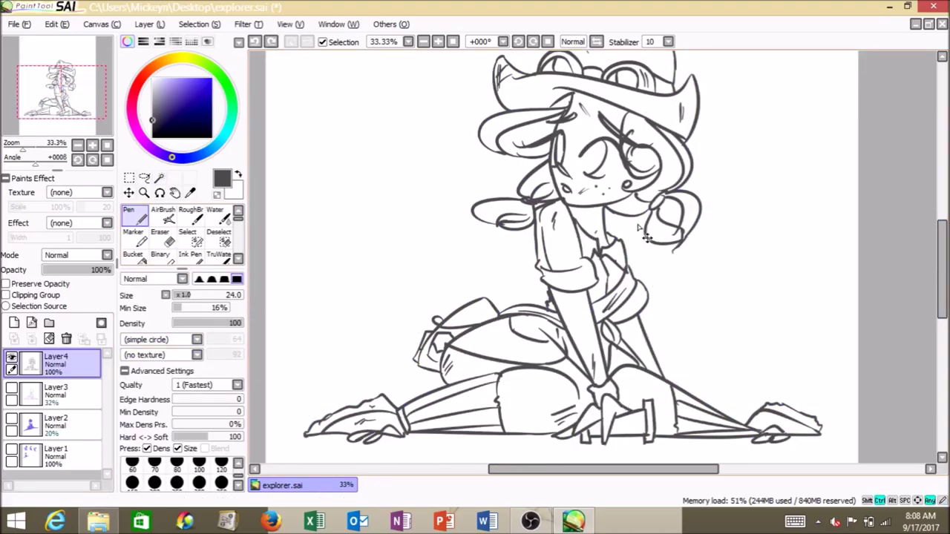
Step: Touch up the line art around the shirt and hair, and fill both eyebrows solid with the pen
{"action": "left_click", "coordinate": [439, 41]}
{"action": "left_click", "coordinate": [439, 42]}
{"action": "left_click", "coordinate": [438, 42]}
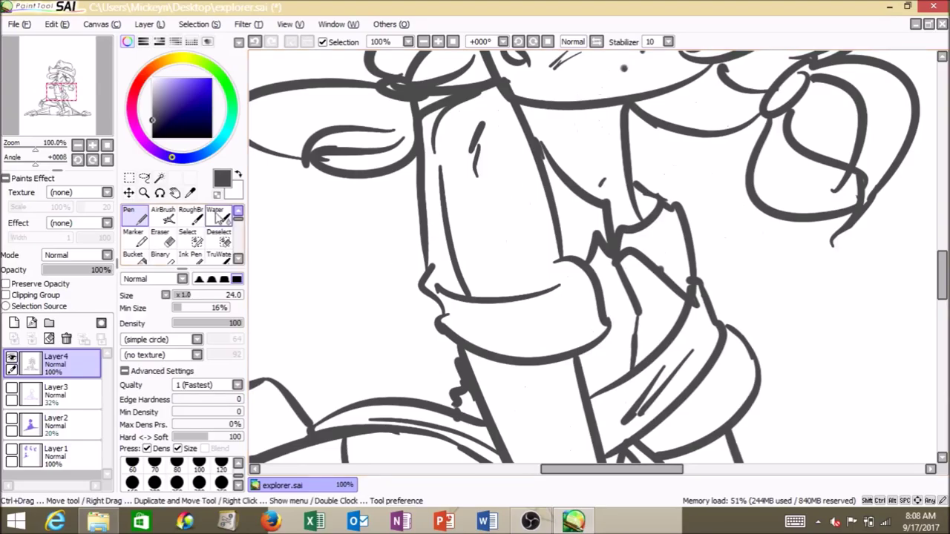
{"action": "key", "text": "e"}
{"action": "key", "text": "n"}
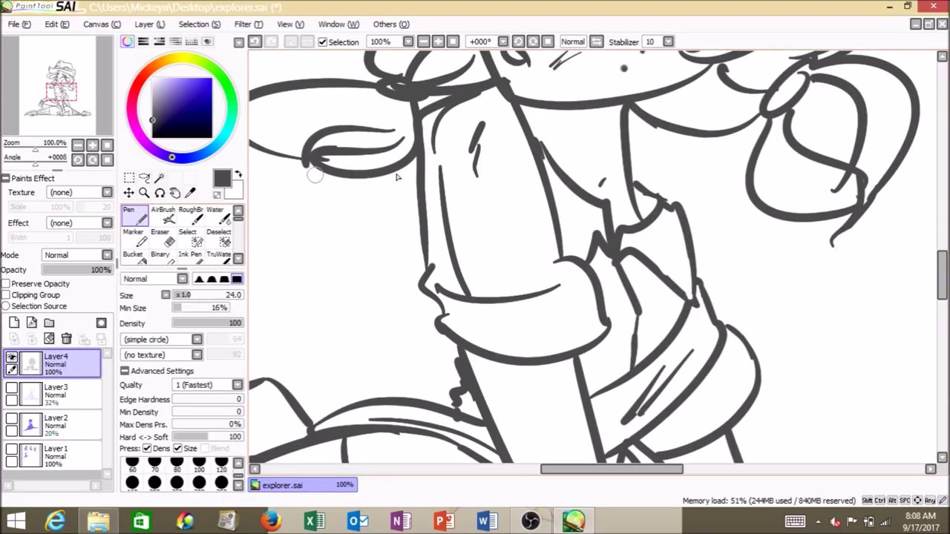
{"action": "key", "text": "e"}
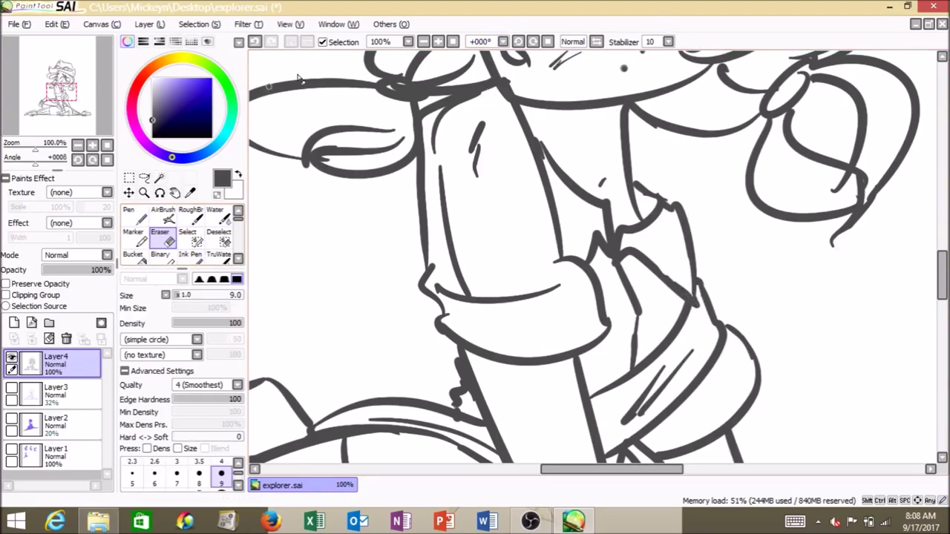
{"action": "scroll", "coordinate": [825, 204], "scroll_direction": "up", "scroll_amount": 5}
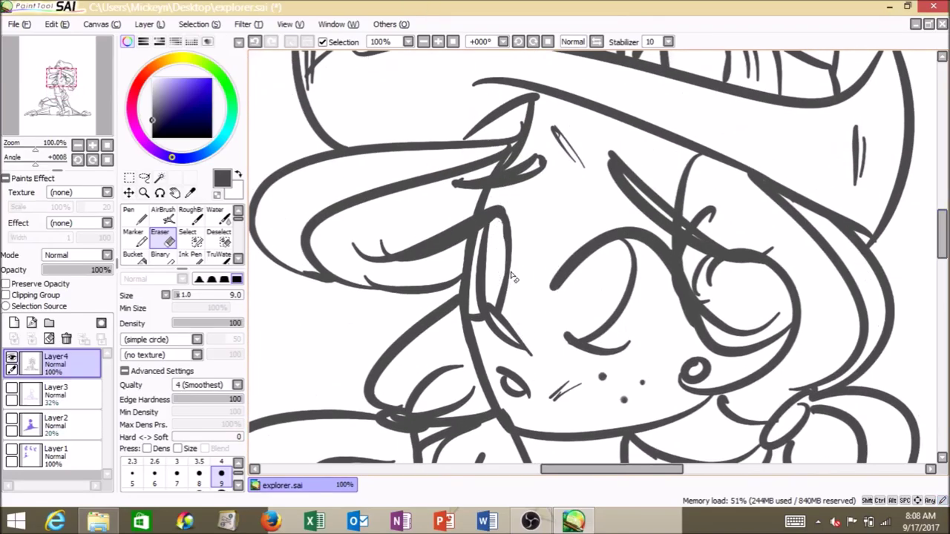
{"action": "key", "text": "n"}
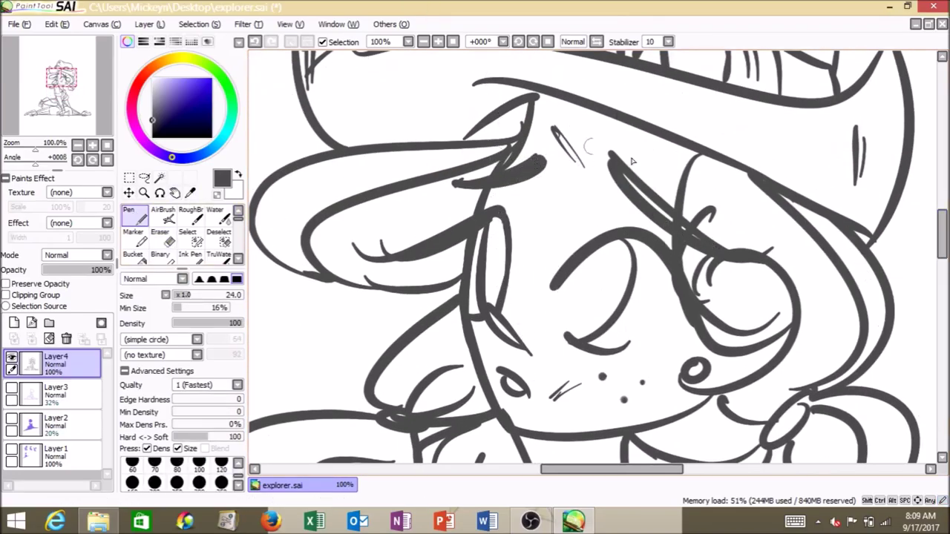
{"action": "key", "text": "e"}
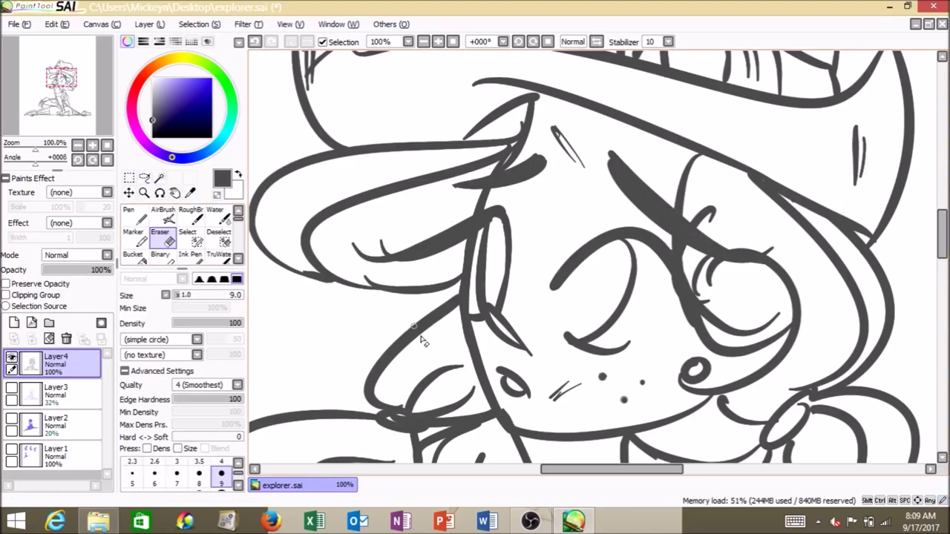
Step: Select the figure by inverting a Magic Wand selection of the background, and add a new layer beneath the line art
{"action": "scroll", "coordinate": [458, 170], "scroll_direction": "down", "scroll_amount": 5}
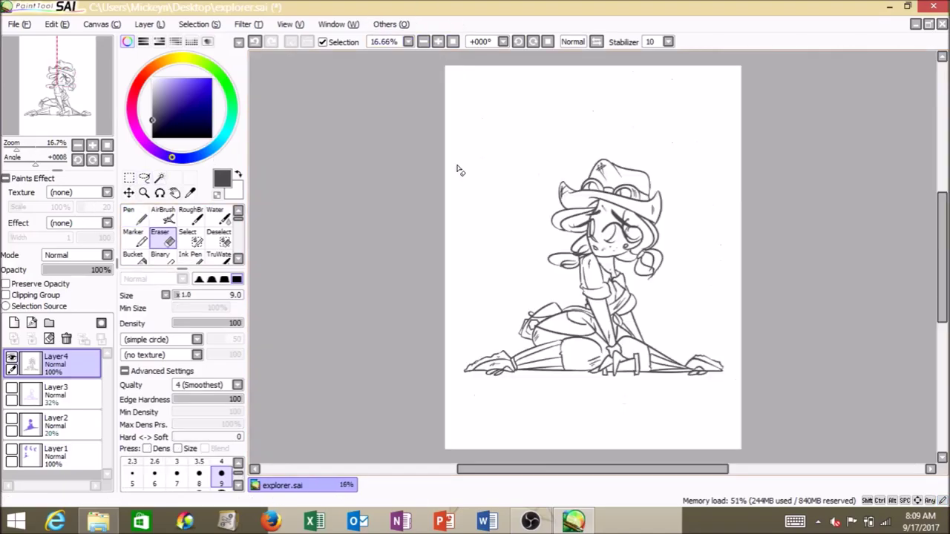
{"action": "left_click", "coordinate": [161, 178]}
{"action": "left_click", "coordinate": [530, 275]}
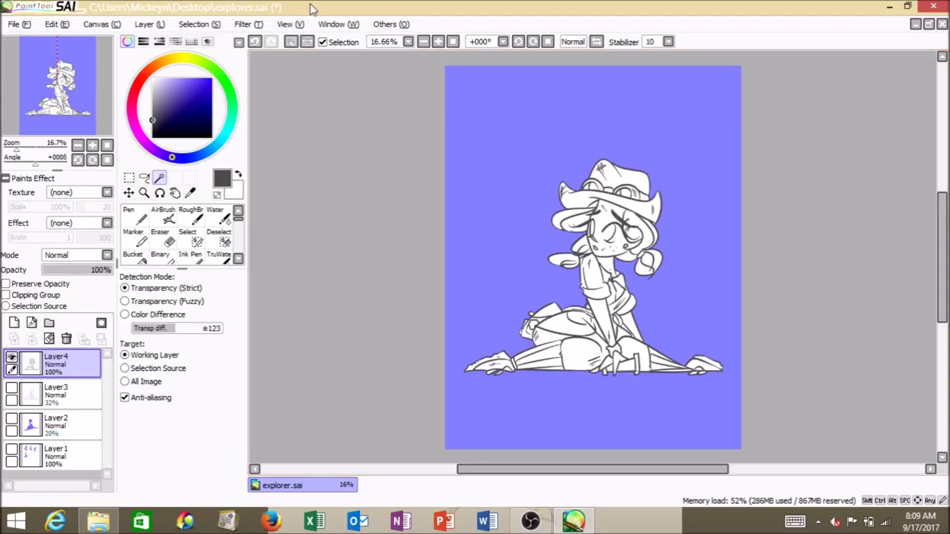
{"action": "left_click", "coordinate": [197, 26]}
{"action": "left_click", "coordinate": [228, 53]}
{"action": "left_click", "coordinate": [34, 395]}
{"action": "left_click", "coordinate": [14, 323]}
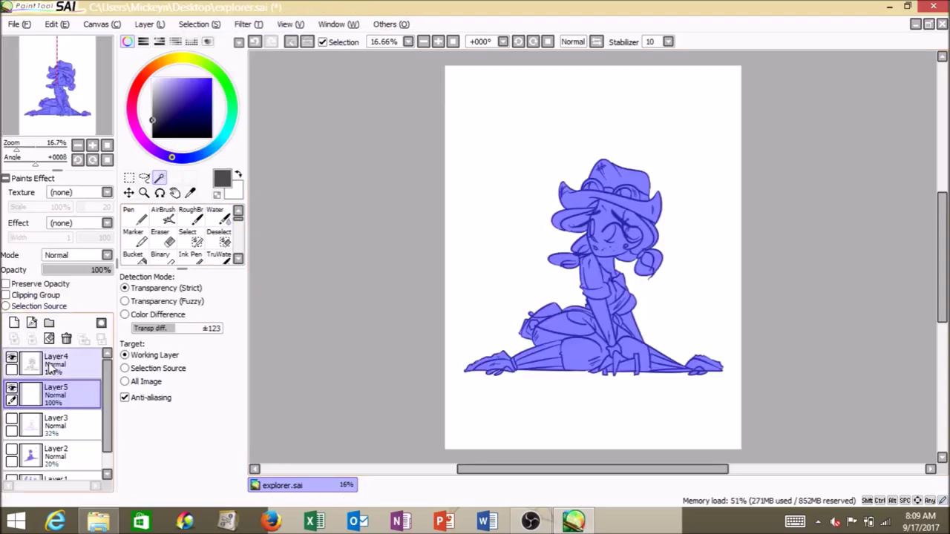
Step: Fill the selected figure with a pale cream color using the Bucket
{"action": "left_click", "coordinate": [167, 59]}
{"action": "left_click", "coordinate": [171, 78]}
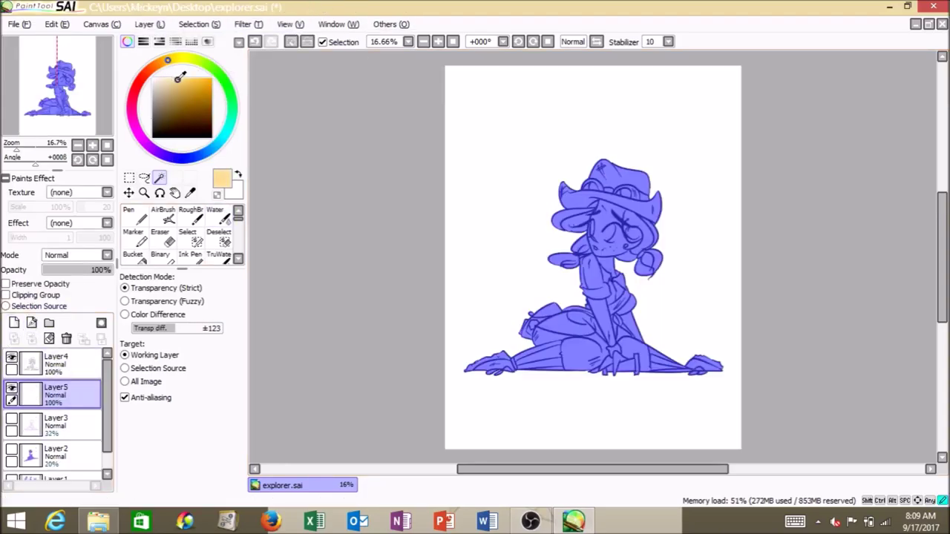
{"action": "left_click", "coordinate": [139, 258]}
{"action": "left_click", "coordinate": [575, 352]}
{"action": "left_click", "coordinate": [161, 78]}
{"action": "left_click", "coordinate": [575, 352]}
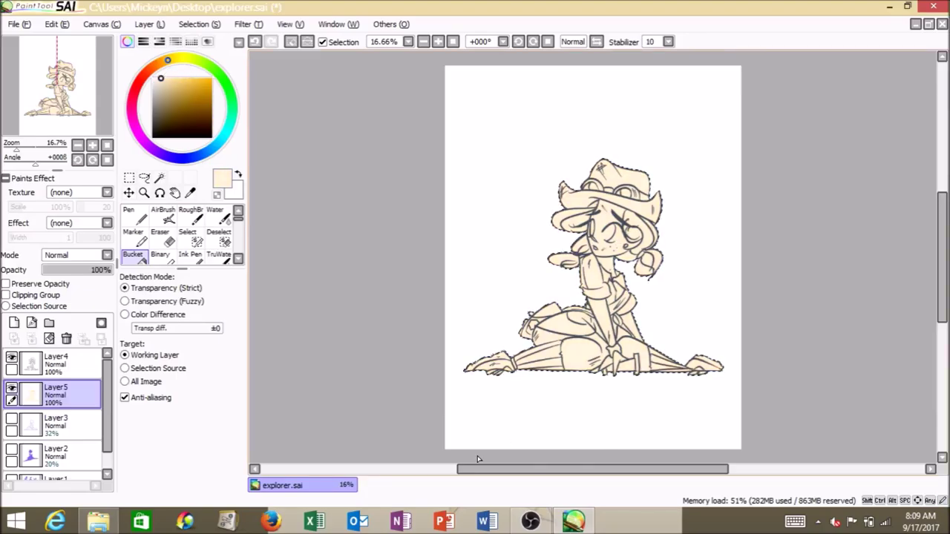
Step: Refill the figure with a slightly deeper, warmer cream color
{"action": "left_click", "coordinate": [438, 42]}
{"action": "left_click", "coordinate": [437, 41]}
{"action": "left_click", "coordinate": [438, 42]}
{"action": "left_click", "coordinate": [438, 41]}
{"action": "left_click", "coordinate": [156, 77]}
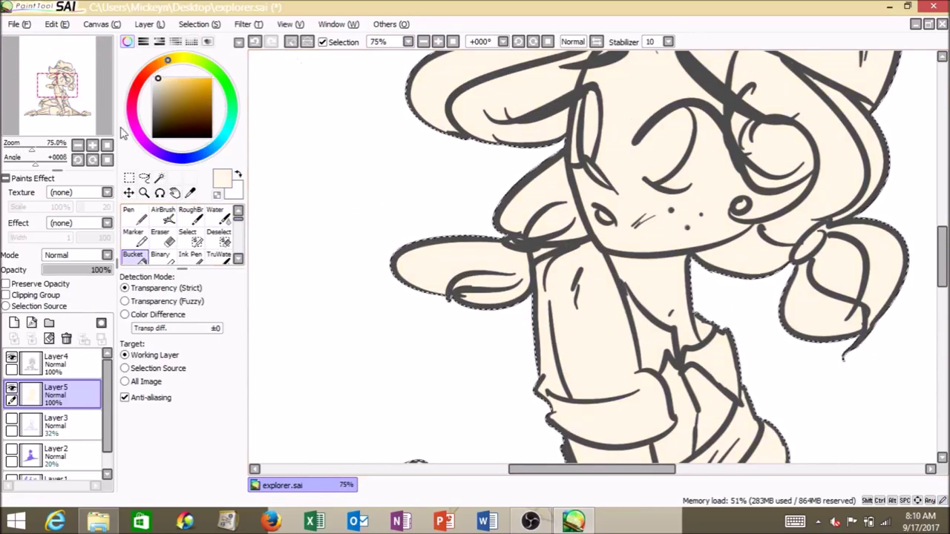
{"action": "left_click", "coordinate": [136, 218]}
{"action": "left_click", "coordinate": [152, 78]}
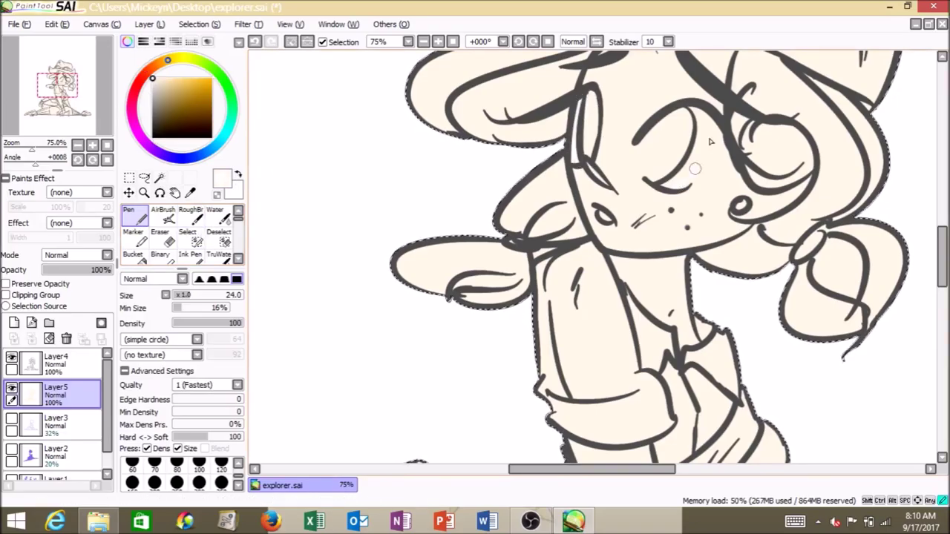
{"action": "left_click", "coordinate": [165, 77]}
{"action": "left_click", "coordinate": [135, 257]}
{"action": "left_click", "coordinate": [663, 153]}
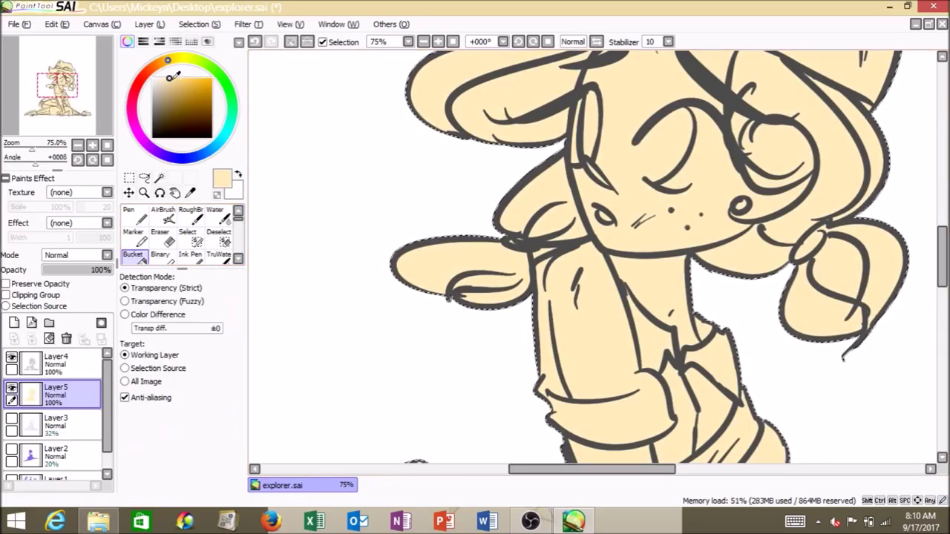
Step: Paint the whites of both eyes with the pen, using size 49 for the larger eye
{"action": "left_click", "coordinate": [136, 216]}
{"action": "left_click", "coordinate": [152, 78]}
{"action": "mouse_move", "coordinate": [671, 187]}
{"action": "left_mouse_down"}
{"action": "mouse_move", "coordinate": [727, 130]}
{"action": "mouse_move", "coordinate": [661, 152]}
{"action": "mouse_move", "coordinate": [666, 124]}
{"action": "mouse_move", "coordinate": [686, 115]}
{"action": "left_mouse_up"}
{"action": "left_click_drag", "start_coordinate": [581, 104], "coordinate": [573, 160]}
{"action": "left_click", "coordinate": [207, 295]}
{"action": "left_click_drag", "start_coordinate": [650, 155], "coordinate": [694, 163]}
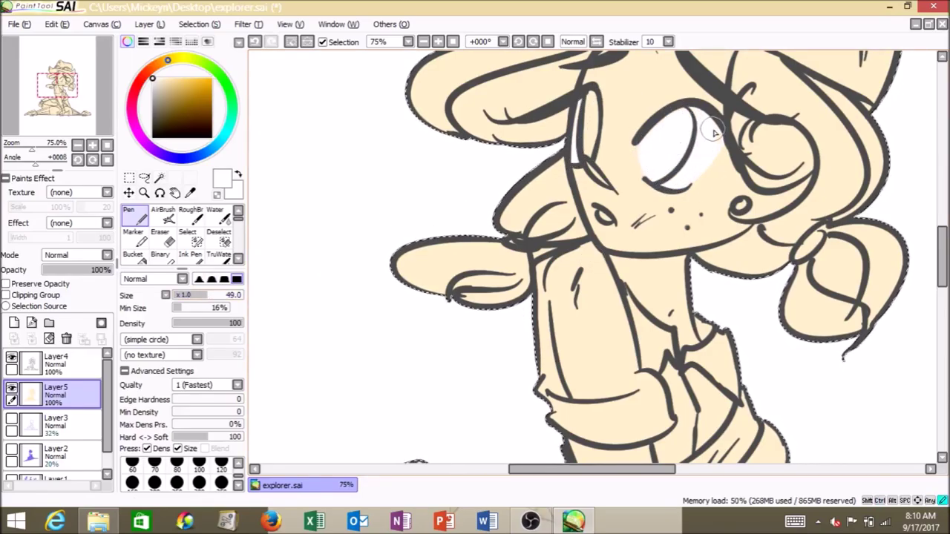
Step: Clear the selection and adjust the line art layer to hue -14, saturation +2 and luminescence +33
{"action": "left_click", "coordinate": [452, 42]}
{"action": "left_click", "coordinate": [70, 365]}
{"action": "left_click", "coordinate": [129, 178]}
{"action": "left_click", "coordinate": [350, 154]}
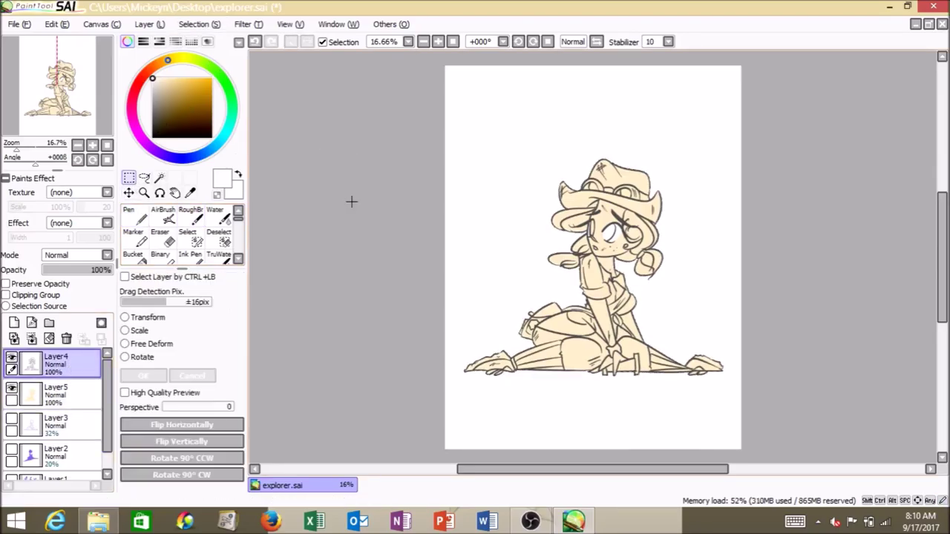
{"action": "left_click", "coordinate": [243, 23]}
{"action": "left_click", "coordinate": [282, 52]}
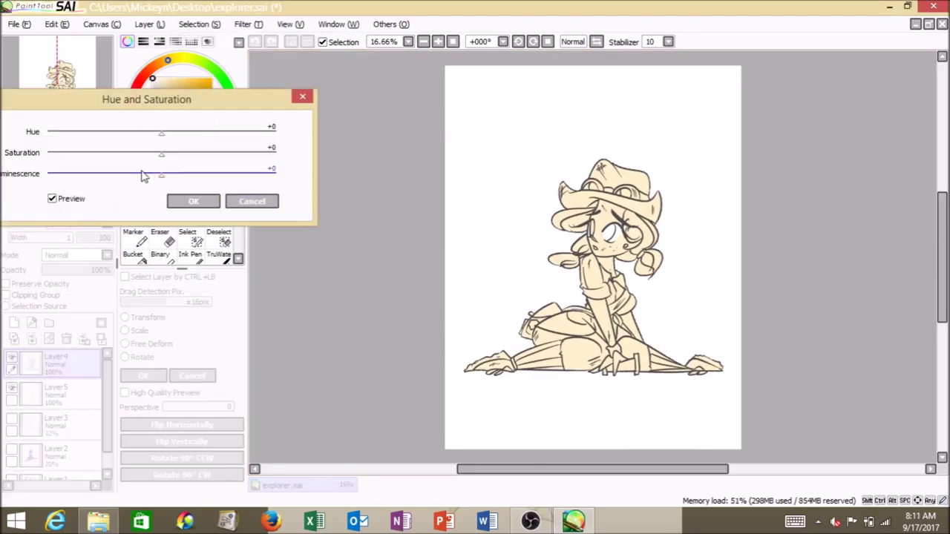
{"action": "left_click_drag", "start_coordinate": [149, 174], "coordinate": [172, 173]}
{"action": "left_click_drag", "start_coordinate": [161, 132], "coordinate": [199, 179]}
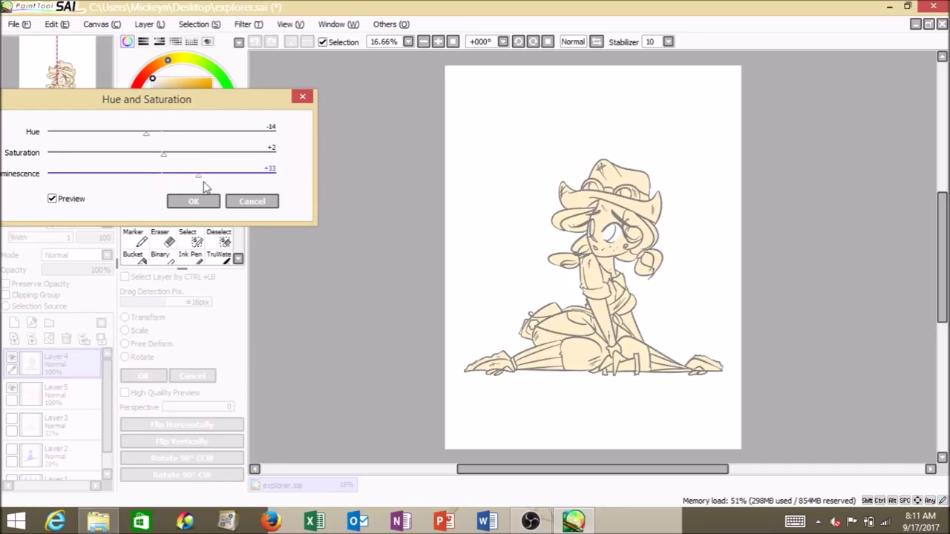
{"action": "left_click", "coordinate": [193, 201]}
Step: Select the background around the line art with the Magic Wand and invert the selection to the figure
{"action": "left_click", "coordinate": [159, 177]}
{"action": "left_click", "coordinate": [457, 207]}
{"action": "left_click", "coordinate": [199, 24]}
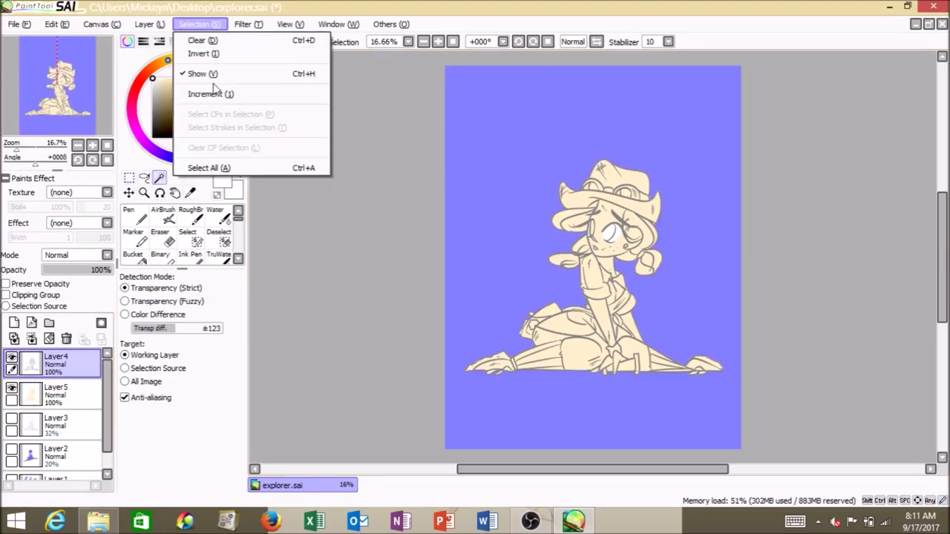
{"action": "left_click", "coordinate": [203, 54]}
Step: Fill the figure on Layer5 with a pale peach skin tone
{"action": "left_click", "coordinate": [56, 391]}
{"action": "left_click", "coordinate": [133, 255]}
{"action": "left_click", "coordinate": [153, 68]}
{"action": "left_click", "coordinate": [158, 78]}
{"action": "left_click", "coordinate": [594, 223]}
Step: Paint the whites of both eyes, and fill the small open mouth with white at pen size 23
{"action": "left_click", "coordinate": [133, 216]}
{"action": "left_click", "coordinate": [153, 78]}
{"action": "scroll", "coordinate": [594, 223], "scroll_direction": "up", "scroll_amount": 6}
{"action": "left_click_drag", "start_coordinate": [581, 158], "coordinate": [587, 142]}
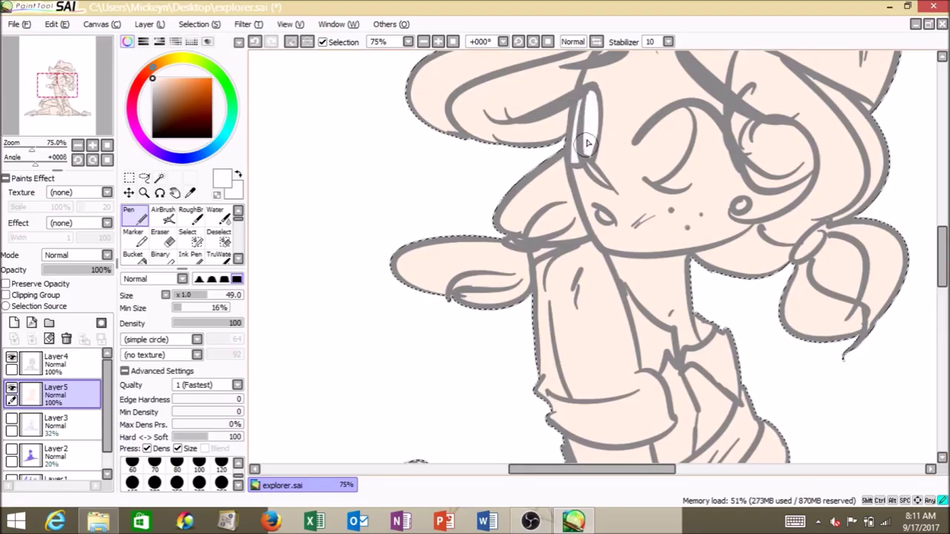
{"action": "mouse_move", "coordinate": [655, 176]}
{"action": "left_mouse_down"}
{"action": "mouse_move", "coordinate": [707, 133]}
{"action": "mouse_move", "coordinate": [671, 133]}
{"action": "mouse_move", "coordinate": [697, 121]}
{"action": "left_mouse_up"}
{"action": "left_click", "coordinate": [191, 295]}
{"action": "left_click_drag", "start_coordinate": [600, 213], "coordinate": [604, 215]}
Step: Add a new layer above the skin and paint the hair locks left of the face light orange
{"action": "left_click", "coordinate": [14, 322]}
{"action": "left_click_drag", "start_coordinate": [191, 82], "coordinate": [174, 77]}
{"action": "left_click_drag", "start_coordinate": [942, 264], "coordinate": [942, 238]}
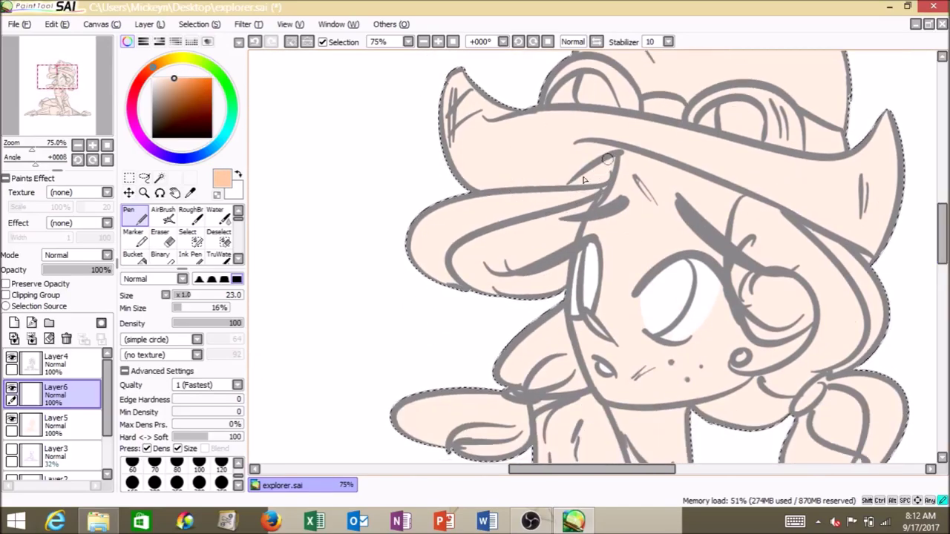
{"action": "mouse_move", "coordinate": [607, 169]}
{"action": "left_mouse_down"}
{"action": "mouse_move", "coordinate": [574, 223]}
{"action": "mouse_move", "coordinate": [562, 281]}
{"action": "mouse_move", "coordinate": [452, 267]}
{"action": "mouse_move", "coordinate": [556, 286]}
{"action": "mouse_move", "coordinate": [416, 244]}
{"action": "mouse_move", "coordinate": [468, 218]}
{"action": "mouse_move", "coordinate": [574, 205]}
{"action": "mouse_move", "coordinate": [599, 170]}
{"action": "mouse_move", "coordinate": [526, 217]}
{"action": "mouse_move", "coordinate": [546, 222]}
{"action": "mouse_move", "coordinate": [492, 263]}
{"action": "left_mouse_up"}
{"action": "key", "text": "bracketright"}
{"action": "left_click_drag", "start_coordinate": [526, 197], "coordinate": [532, 196]}
{"action": "mouse_move", "coordinate": [512, 371]}
{"action": "left_mouse_down"}
{"action": "mouse_move", "coordinate": [555, 329]}
{"action": "mouse_move", "coordinate": [572, 379]}
{"action": "left_mouse_up"}
{"action": "mouse_move", "coordinate": [506, 406]}
{"action": "left_mouse_down"}
{"action": "mouse_move", "coordinate": [482, 421]}
{"action": "mouse_move", "coordinate": [512, 423]}
{"action": "mouse_move", "coordinate": [384, 394]}
{"action": "left_mouse_up"}
Step: Darken the line art layer with brightness -53 and color deepen +99
{"action": "left_click", "coordinate": [70, 365]}
{"action": "left_click", "coordinate": [248, 24]}
{"action": "left_click", "coordinate": [278, 55]}
{"action": "left_click", "coordinate": [426, 216]}
{"action": "left_click_drag", "start_coordinate": [314, 170], "coordinate": [255, 170]}
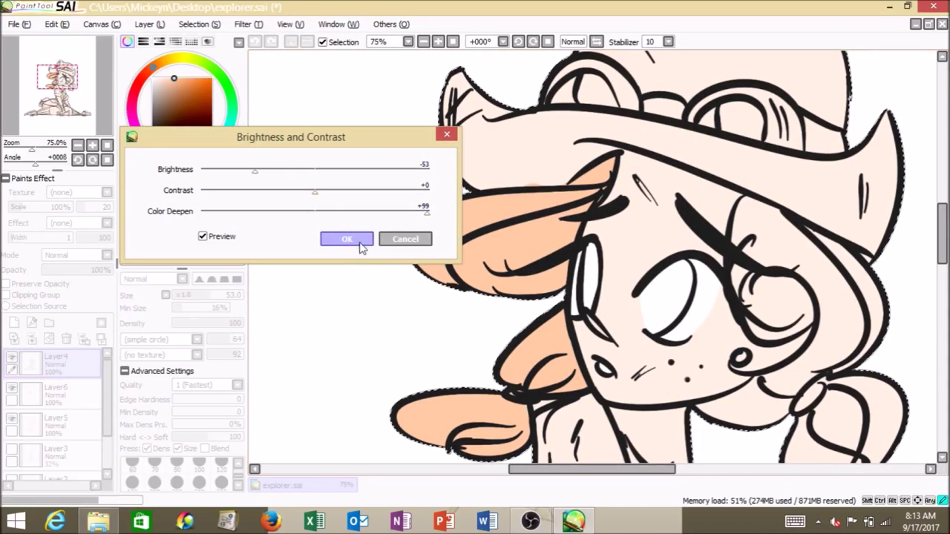
{"action": "left_click", "coordinate": [345, 239]}
Step: Paint the hair and pigtail right of the face light orange on Layer6 at pen size 53
{"action": "left_click", "coordinate": [56, 391]}
{"action": "mouse_move", "coordinate": [790, 215]}
{"action": "left_mouse_down"}
{"action": "mouse_move", "coordinate": [854, 274]}
{"action": "mouse_move", "coordinate": [835, 393]}
{"action": "mouse_move", "coordinate": [702, 412]}
{"action": "mouse_move", "coordinate": [763, 388]}
{"action": "mouse_move", "coordinate": [825, 440]}
{"action": "left_mouse_up"}
{"action": "left_click_drag", "start_coordinate": [941, 235], "coordinate": [942, 260]}
{"action": "mouse_move", "coordinate": [820, 291]}
{"action": "left_mouse_down"}
{"action": "mouse_move", "coordinate": [839, 327]}
{"action": "mouse_move", "coordinate": [794, 286]}
{"action": "left_mouse_up"}
{"action": "mouse_move", "coordinate": [821, 205]}
{"action": "left_mouse_down"}
{"action": "mouse_move", "coordinate": [829, 144]}
{"action": "mouse_move", "coordinate": [817, 110]}
{"action": "mouse_move", "coordinate": [768, 69]}
{"action": "mouse_move", "coordinate": [745, 74]}
{"action": "left_mouse_up"}
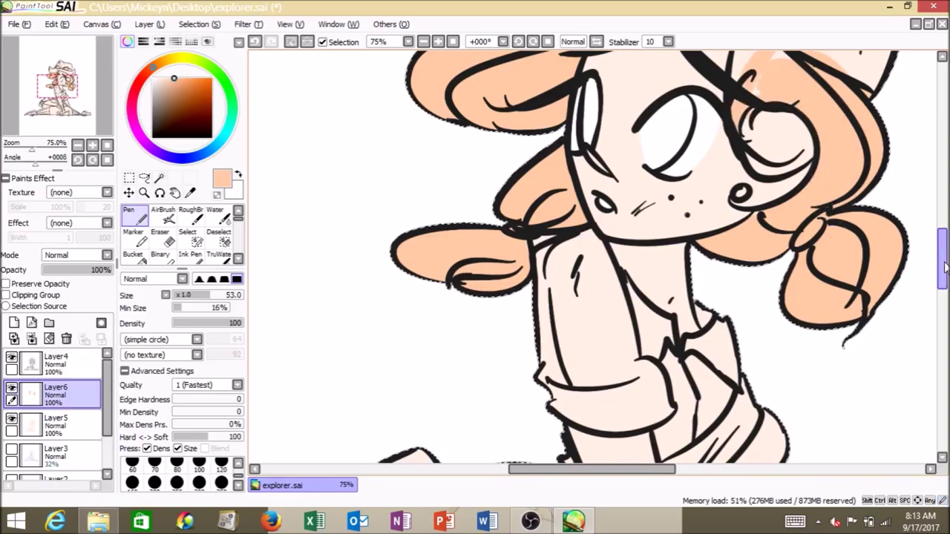
{"action": "left_click_drag", "start_coordinate": [945, 267], "coordinate": [944, 235]}
{"action": "left_click_drag", "start_coordinate": [741, 287], "coordinate": [776, 266]}
{"action": "left_click_drag", "start_coordinate": [943, 231], "coordinate": [941, 260]}
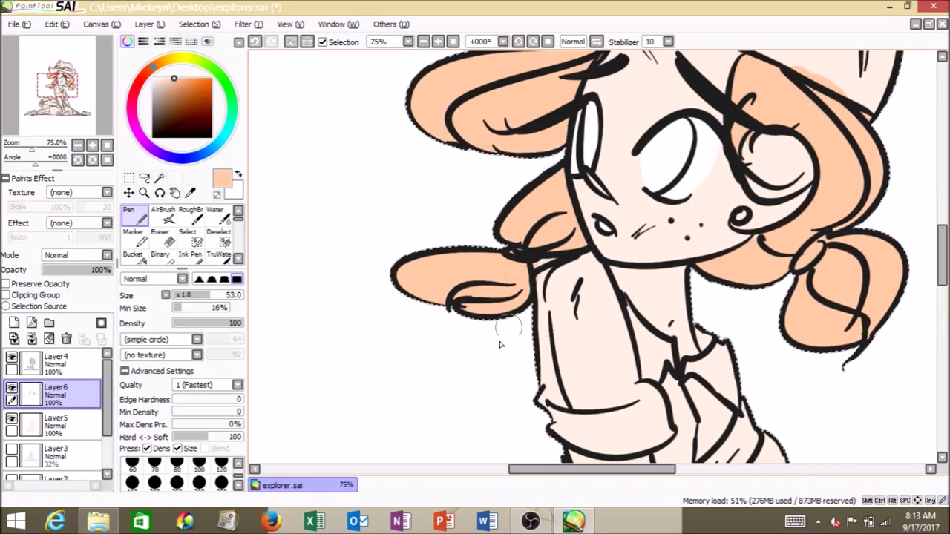
Step: Erase the hair color spilling onto the hat brim, and paint both irises light orange at pen size 27
{"action": "key", "text": "e"}
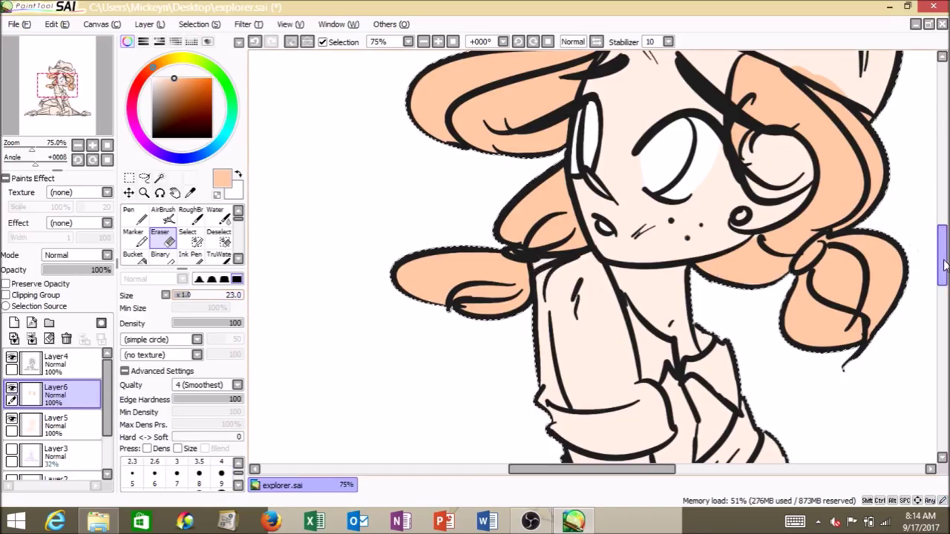
{"action": "scroll", "coordinate": [944, 265], "scroll_direction": "up", "scroll_amount": 3}
{"action": "left_click", "coordinate": [133, 215]}
{"action": "left_click", "coordinate": [185, 295]}
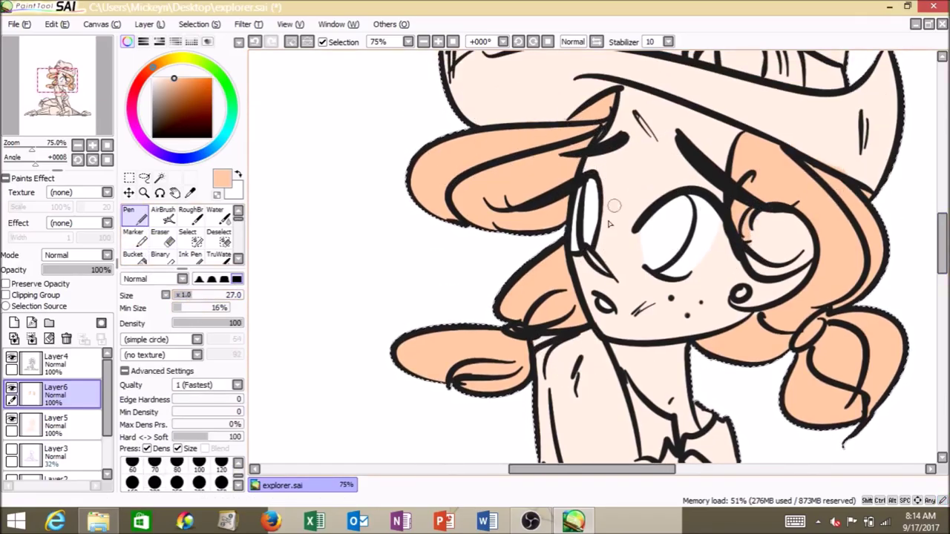
{"action": "mouse_move", "coordinate": [642, 227]}
{"action": "left_mouse_down"}
{"action": "mouse_move", "coordinate": [646, 264]}
{"action": "mouse_move", "coordinate": [672, 245]}
{"action": "mouse_move", "coordinate": [656, 218]}
{"action": "mouse_move", "coordinate": [686, 212]}
{"action": "mouse_move", "coordinate": [679, 239]}
{"action": "left_mouse_up"}
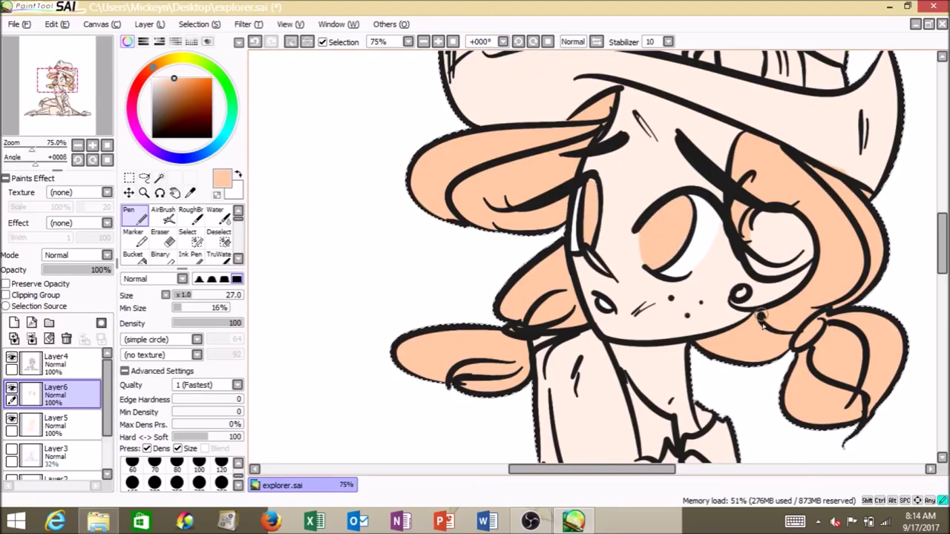
Step: Sample the pale skin tone and paint light areas over the upper part of both irises
{"action": "scroll", "coordinate": [761, 319], "scroll_direction": "down", "scroll_amount": 2}
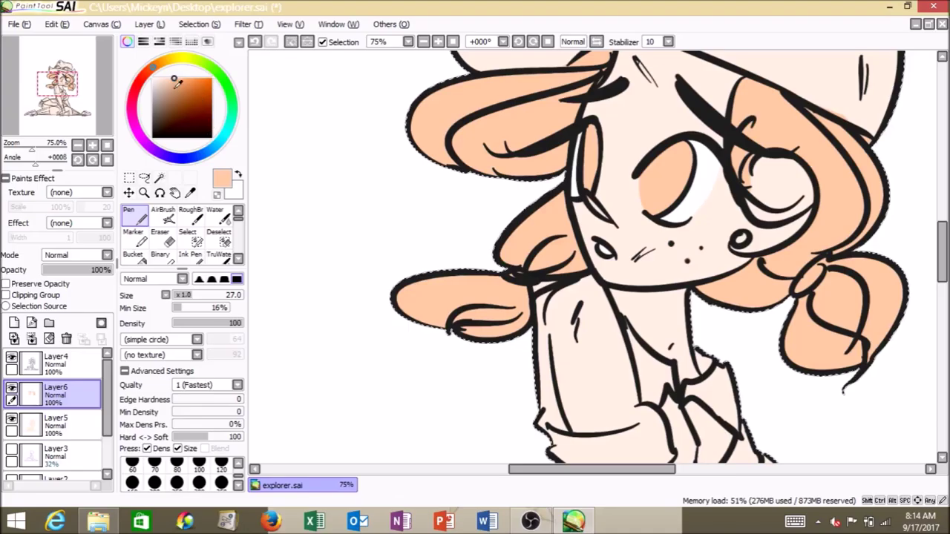
{"action": "right_click", "coordinate": [614, 172]}
{"action": "left_click_drag", "start_coordinate": [590, 128], "coordinate": [591, 152]}
{"action": "left_click_drag", "start_coordinate": [676, 149], "coordinate": [652, 170]}
{"action": "left_click", "coordinate": [452, 42]}
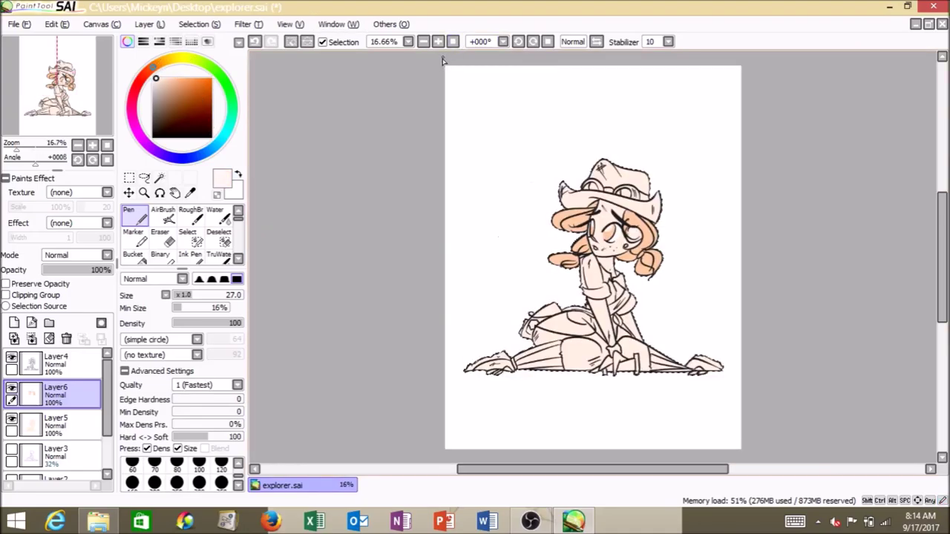
Step: Add a new layer above the hair and paint the hat muted brown at pen size 99
{"action": "left_click", "coordinate": [14, 323]}
{"action": "left_click", "coordinate": [161, 63]}
{"action": "left_click_drag", "start_coordinate": [195, 90], "coordinate": [167, 94]}
{"action": "left_click", "coordinate": [439, 41]}
{"action": "left_click", "coordinate": [438, 41]}
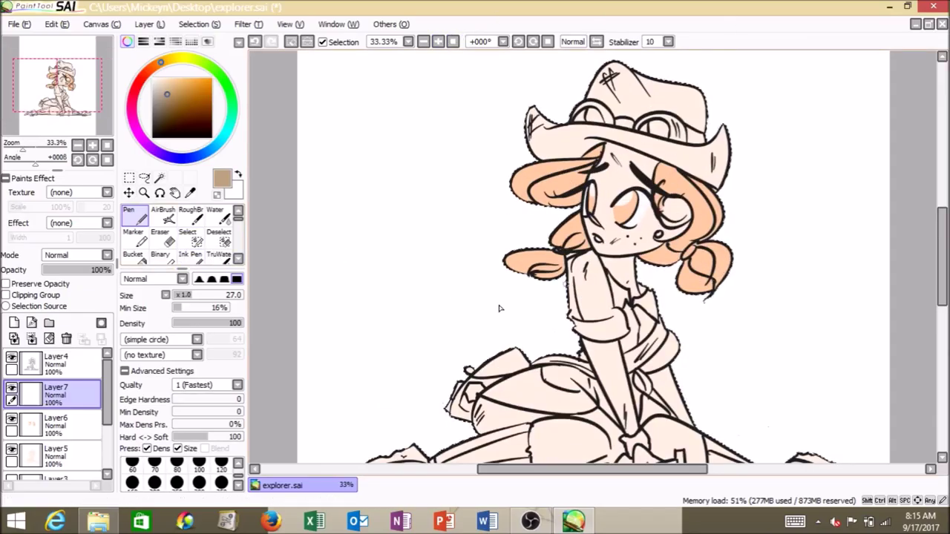
{"action": "left_click", "coordinate": [221, 296]}
{"action": "mouse_move", "coordinate": [534, 125]}
{"action": "left_mouse_down"}
{"action": "mouse_move", "coordinate": [636, 98]}
{"action": "mouse_move", "coordinate": [681, 97]}
{"action": "mouse_move", "coordinate": [623, 124]}
{"action": "mouse_move", "coordinate": [713, 141]}
{"action": "mouse_move", "coordinate": [719, 178]}
{"action": "mouse_move", "coordinate": [639, 144]}
{"action": "left_mouse_up"}
{"action": "left_click", "coordinate": [241, 295]}
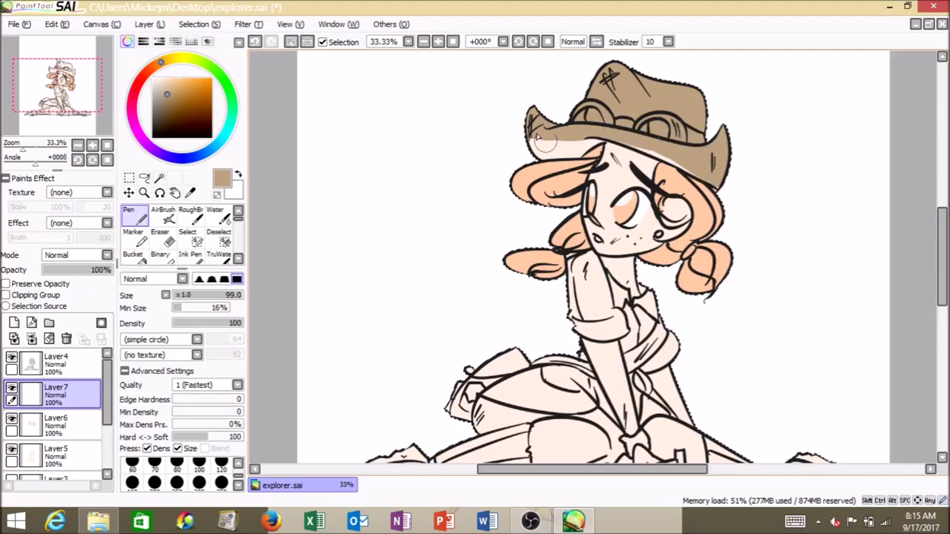
Step: Fill the remaining unpainted areas of the hat brim with the same brown
{"action": "left_click", "coordinate": [226, 295]}
{"action": "left_click", "coordinate": [437, 42]}
{"action": "left_click", "coordinate": [438, 42]}
{"action": "left_click_drag", "start_coordinate": [941, 233], "coordinate": [941, 215]}
{"action": "mouse_move", "coordinate": [469, 117]}
{"action": "left_mouse_down"}
{"action": "mouse_move", "coordinate": [553, 91]}
{"action": "mouse_move", "coordinate": [467, 138]}
{"action": "mouse_move", "coordinate": [594, 122]}
{"action": "mouse_move", "coordinate": [615, 102]}
{"action": "mouse_move", "coordinate": [818, 153]}
{"action": "left_mouse_up"}
Step: Paint the hip pouch and the band across the waist of the shirt brown
{"action": "left_click", "coordinate": [202, 295]}
{"action": "mouse_move", "coordinate": [942, 235]}
{"action": "left_mouse_down"}
{"action": "mouse_move", "coordinate": [942, 219]}
{"action": "mouse_move", "coordinate": [942, 298]}
{"action": "left_mouse_up"}
{"action": "mouse_move", "coordinate": [289, 280]}
{"action": "left_mouse_down"}
{"action": "mouse_move", "coordinate": [274, 273]}
{"action": "mouse_move", "coordinate": [378, 215]}
{"action": "mouse_move", "coordinate": [313, 315]}
{"action": "mouse_move", "coordinate": [297, 315]}
{"action": "left_mouse_up"}
{"action": "mouse_move", "coordinate": [718, 170]}
{"action": "left_mouse_down"}
{"action": "mouse_move", "coordinate": [677, 199]}
{"action": "mouse_move", "coordinate": [668, 186]}
{"action": "mouse_move", "coordinate": [745, 130]}
{"action": "mouse_move", "coordinate": [718, 182]}
{"action": "left_mouse_up"}
Step: Paint the belt brown with a smaller pen and erase the color that spills past its edges
{"action": "key", "text": "bracketleft"}
{"action": "key", "text": "bracketleft"}
{"action": "key", "text": "bracketleft"}
{"action": "key", "text": "bracketleft"}
{"action": "mouse_move", "coordinate": [454, 199]}
{"action": "left_mouse_down"}
{"action": "mouse_move", "coordinate": [508, 189]}
{"action": "mouse_move", "coordinate": [589, 212]}
{"action": "mouse_move", "coordinate": [564, 214]}
{"action": "left_mouse_up"}
{"action": "key", "text": "e"}
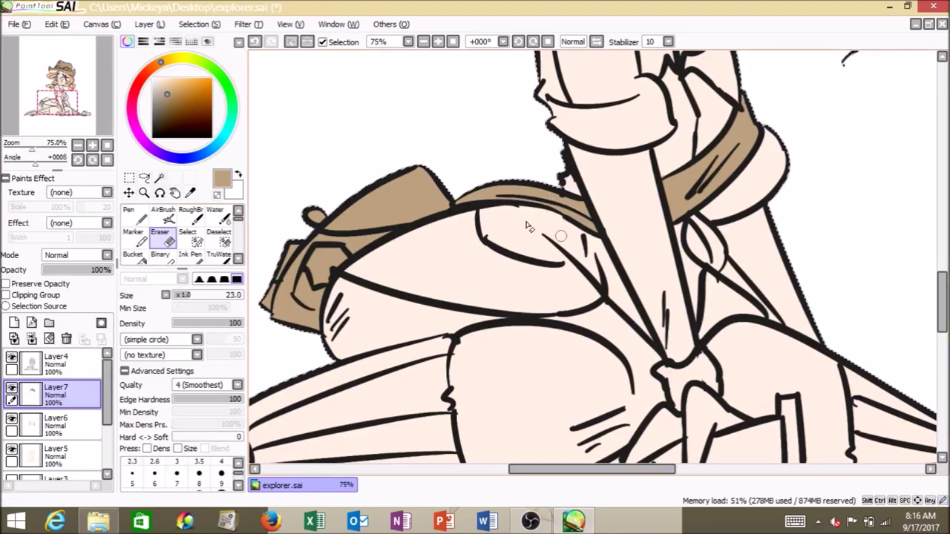
{"action": "key", "text": "Home"}
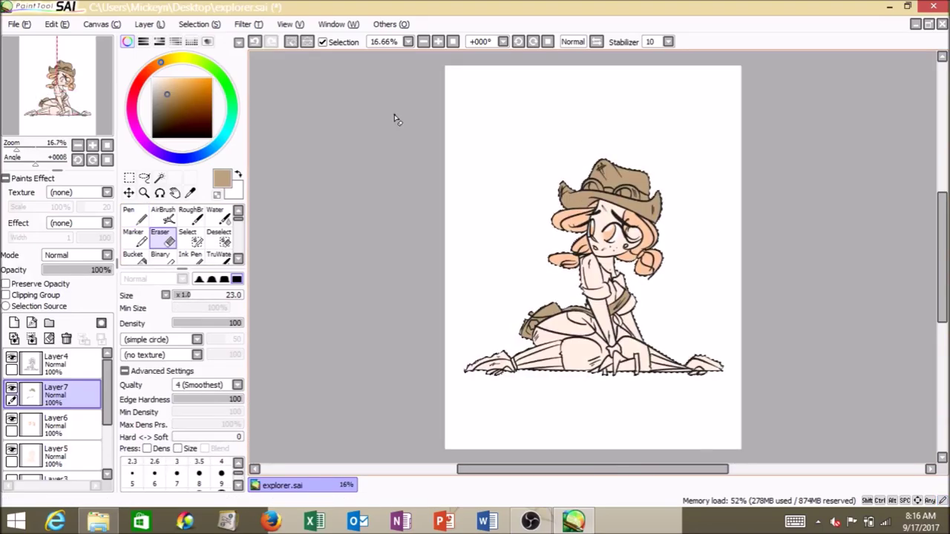
Step: Paint the gloved hand planted between the legs brown with the Pen at size 25
{"action": "key", "text": "n"}
{"action": "scroll", "coordinate": [883, 268], "scroll_direction": "up", "scroll_amount": 3}
{"action": "left_click_drag", "start_coordinate": [942, 273], "coordinate": [942, 329]}
{"action": "left_click_drag", "start_coordinate": [650, 260], "coordinate": [664, 285]}
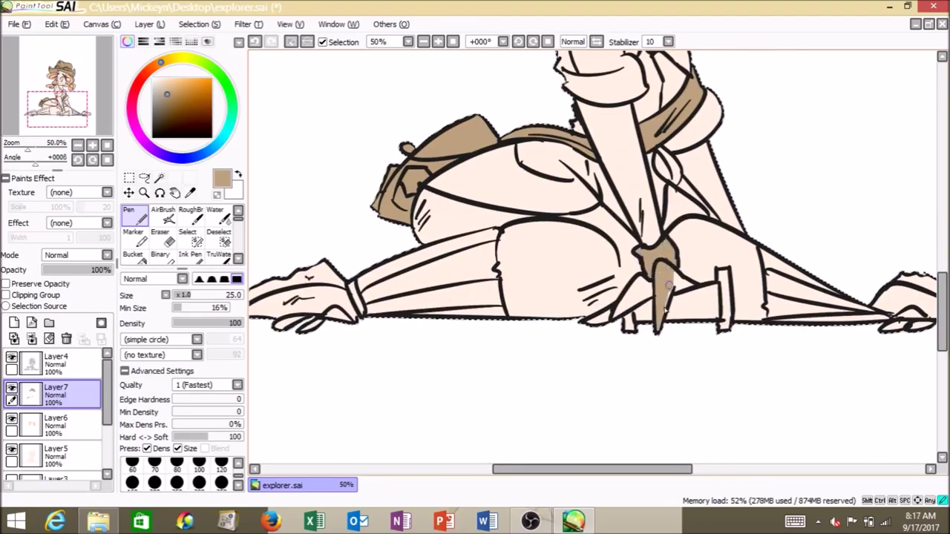
{"action": "left_click_drag", "start_coordinate": [641, 288], "coordinate": [596, 319]}
Step: Paint the main body of both shoes the same brown, leaving the trim and soles unpainted
{"action": "left_click_drag", "start_coordinate": [640, 470], "coordinate": [593, 470]}
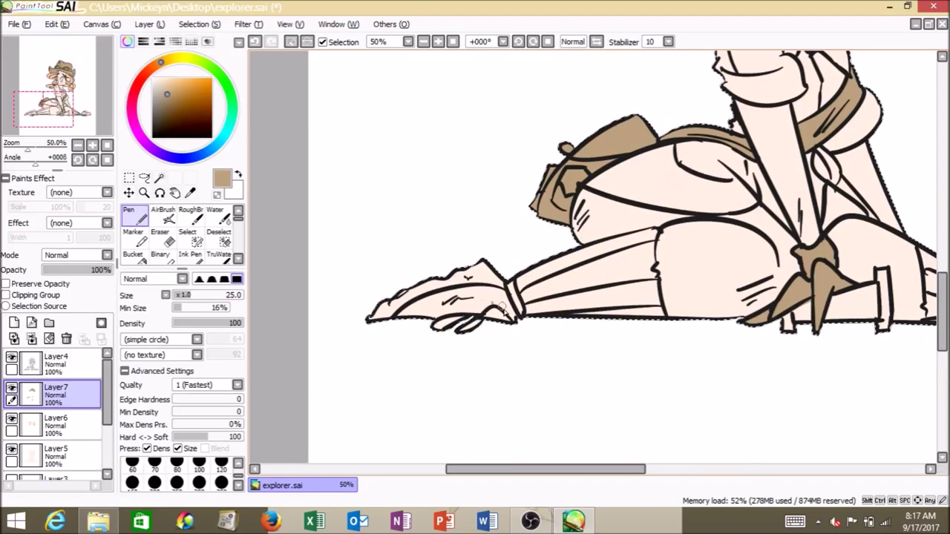
{"action": "left_click_drag", "start_coordinate": [430, 312], "coordinate": [489, 303]}
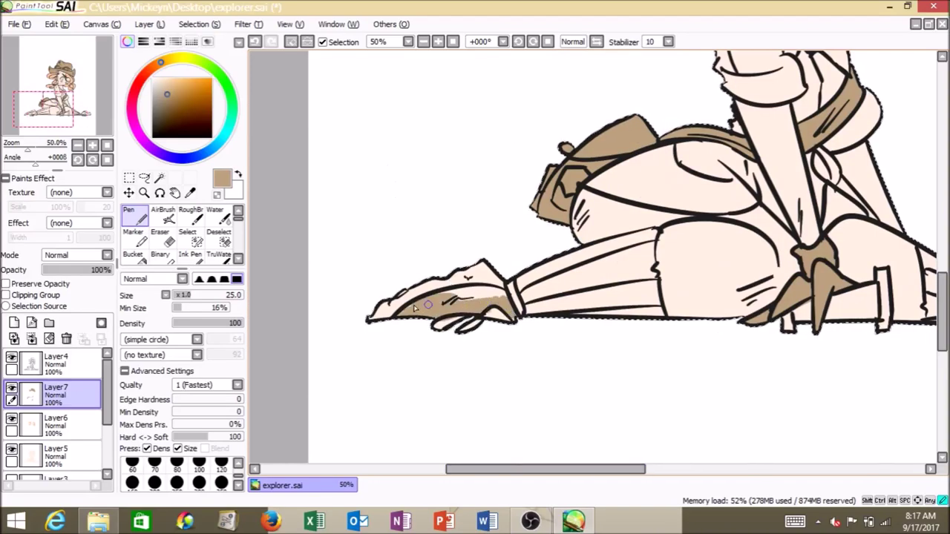
{"action": "left_click_drag", "start_coordinate": [580, 470], "coordinate": [713, 490]}
{"action": "mouse_move", "coordinate": [596, 304]}
{"action": "left_mouse_down"}
{"action": "mouse_move", "coordinate": [623, 290]}
{"action": "mouse_move", "coordinate": [642, 308]}
{"action": "left_mouse_up"}
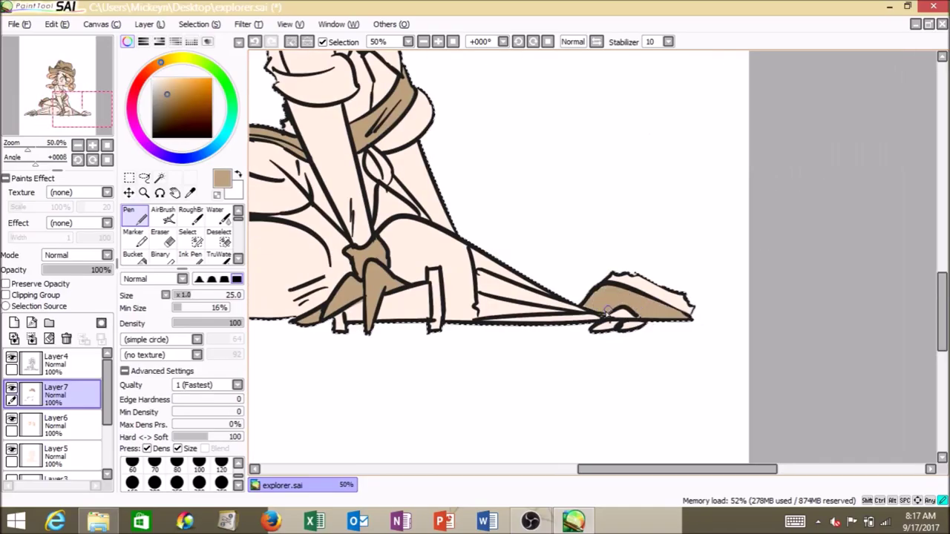
Step: Add a new layer above the brown layer and paint the shirt's upper sleeve light yellow
{"action": "scroll", "coordinate": [607, 312], "scroll_direction": "down", "scroll_amount": 3}
{"action": "left_click", "coordinate": [14, 322]}
{"action": "left_click", "coordinate": [177, 88]}
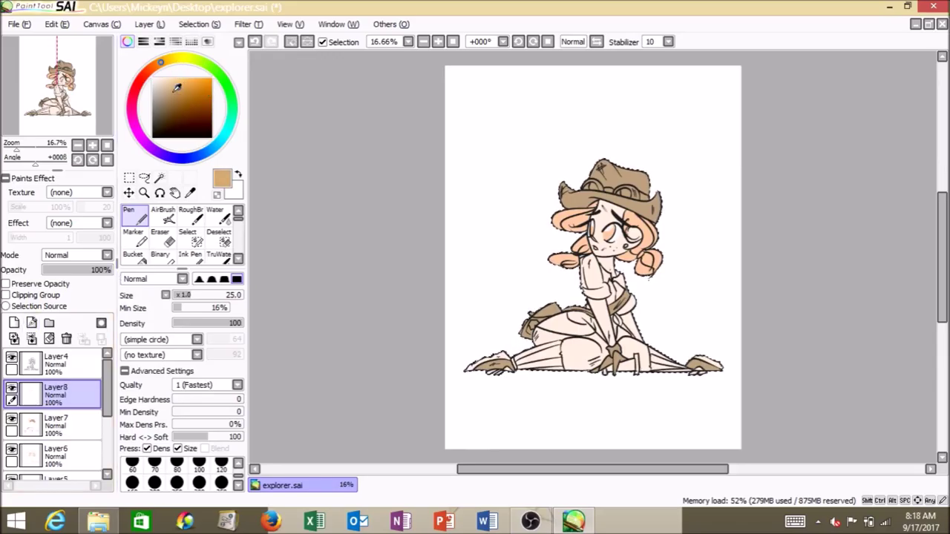
{"action": "left_click", "coordinate": [173, 59]}
{"action": "scroll", "coordinate": [593, 257], "scroll_direction": "up", "scroll_amount": 4}
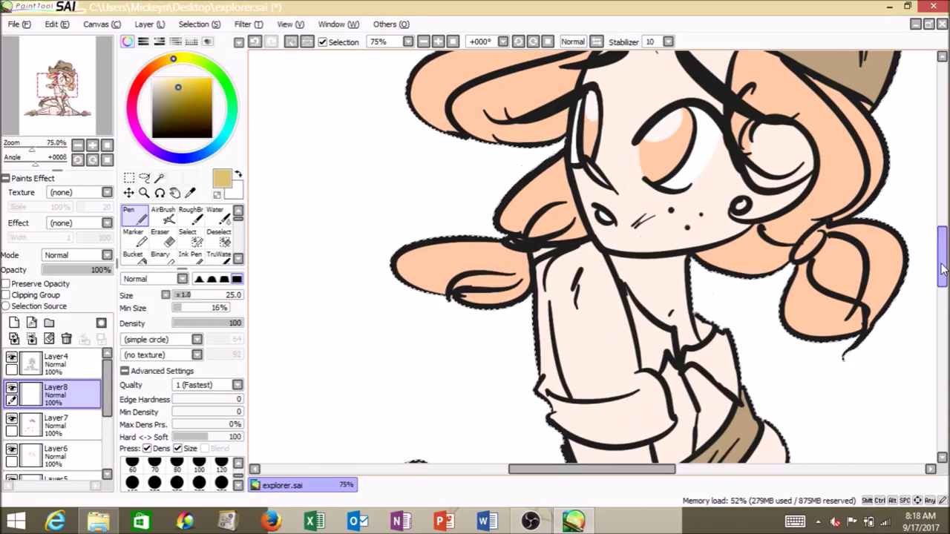
{"action": "left_click_drag", "start_coordinate": [943, 270], "coordinate": [943, 278]}
{"action": "left_click_drag", "start_coordinate": [570, 214], "coordinate": [574, 275]}
{"action": "key", "text": "ctrl+z"}
{"action": "left_click", "coordinate": [173, 78]}
{"action": "left_click_drag", "start_coordinate": [599, 241], "coordinate": [612, 306]}
{"action": "left_click", "coordinate": [176, 80]}
{"action": "mouse_move", "coordinate": [607, 261]}
{"action": "left_mouse_down"}
{"action": "mouse_move", "coordinate": [623, 329]}
{"action": "mouse_move", "coordinate": [550, 292]}
{"action": "mouse_move", "coordinate": [544, 240]}
{"action": "left_mouse_up"}
{"action": "mouse_move", "coordinate": [573, 200]}
{"action": "left_mouse_down"}
{"action": "mouse_move", "coordinate": [612, 305]}
{"action": "mouse_move", "coordinate": [592, 257]}
{"action": "mouse_move", "coordinate": [599, 313]}
{"action": "mouse_move", "coordinate": [567, 322]}
{"action": "mouse_move", "coordinate": [597, 285]}
{"action": "mouse_move", "coordinate": [582, 250]}
{"action": "mouse_move", "coordinate": [561, 267]}
{"action": "mouse_move", "coordinate": [589, 224]}
{"action": "left_mouse_up"}
Step: Enlarge the pen to size 34 and paint the shirt front above the brown band light yellow
{"action": "key", "text": "bracketright"}
{"action": "key", "text": "bracketright"}
{"action": "key", "text": "bracketright"}
{"action": "key", "text": "bracketright"}
{"action": "key", "text": "bracketright"}
{"action": "key", "text": "bracketright"}
{"action": "key", "text": "bracketright"}
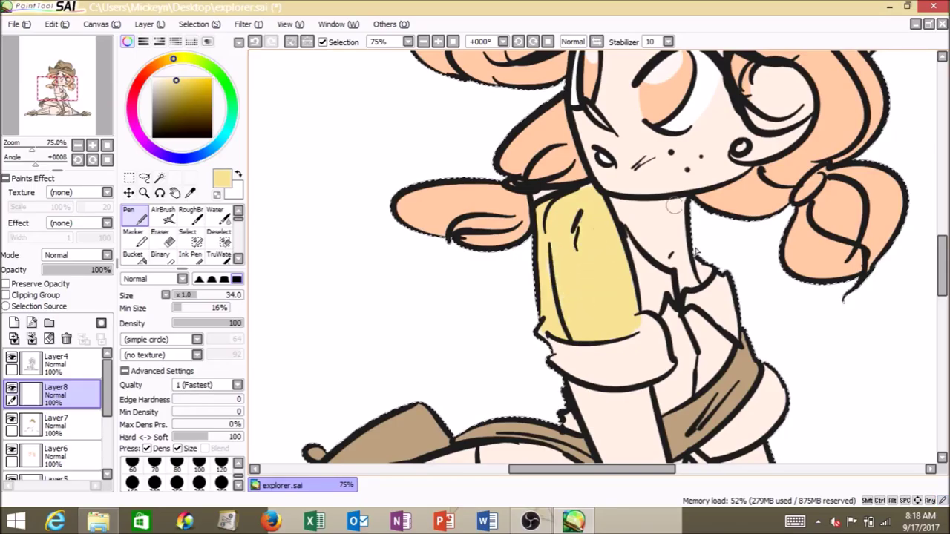
{"action": "left_click_drag", "start_coordinate": [941, 264], "coordinate": [942, 278]}
{"action": "mouse_move", "coordinate": [670, 223]}
{"action": "left_mouse_down"}
{"action": "mouse_move", "coordinate": [691, 232]}
{"action": "mouse_move", "coordinate": [691, 224]}
{"action": "mouse_move", "coordinate": [708, 277]}
{"action": "mouse_move", "coordinate": [663, 300]}
{"action": "mouse_move", "coordinate": [663, 315]}
{"action": "mouse_move", "coordinate": [687, 264]}
{"action": "mouse_move", "coordinate": [673, 222]}
{"action": "mouse_move", "coordinate": [734, 255]}
{"action": "left_mouse_up"}
{"action": "key", "text": "ctrl+z"}
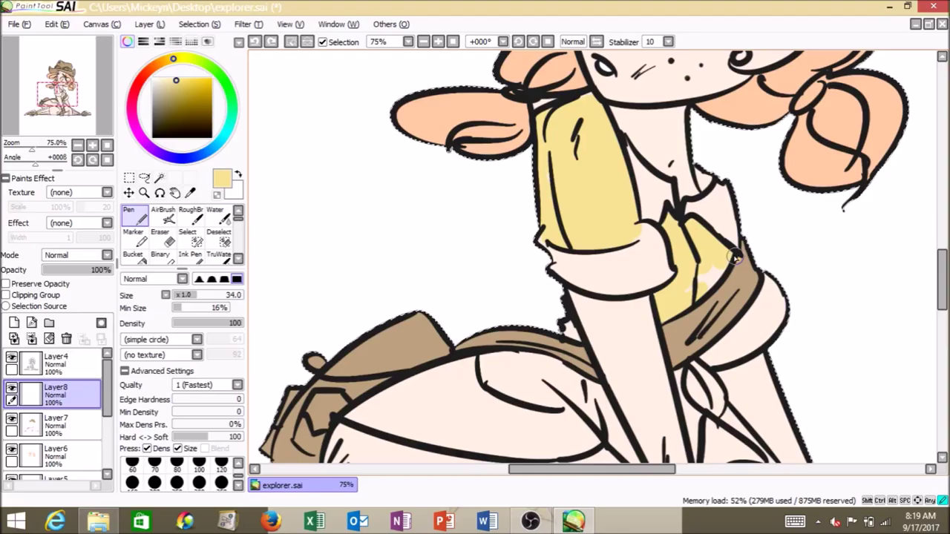
Step: Reduce the pen to size 14 and paint the small piece of shirt showing behind the arm yellow
{"action": "left_click", "coordinate": [164, 237]}
{"action": "left_click", "coordinate": [138, 217]}
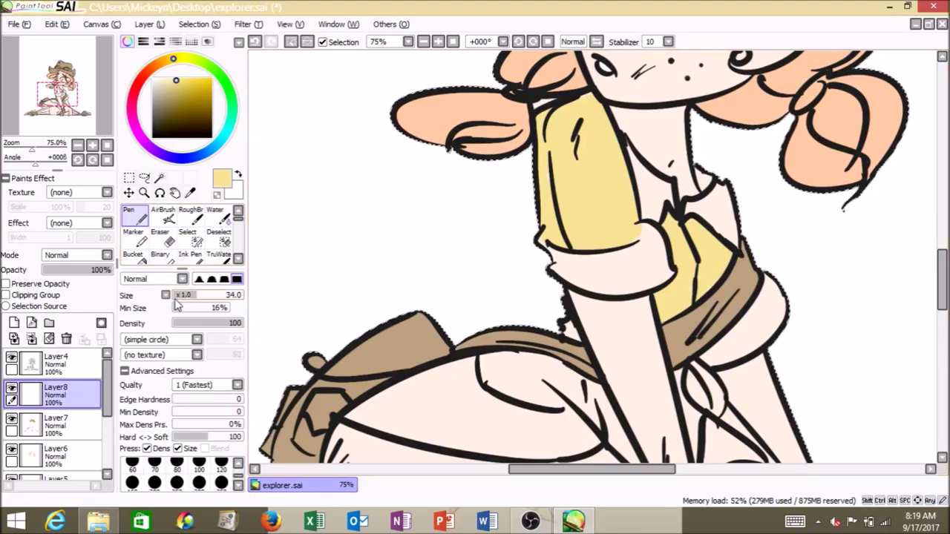
{"action": "left_click", "coordinate": [180, 296]}
{"action": "left_click_drag", "start_coordinate": [567, 324], "coordinate": [572, 333]}
{"action": "scroll", "coordinate": [579, 341], "scroll_direction": "down", "scroll_amount": 3}
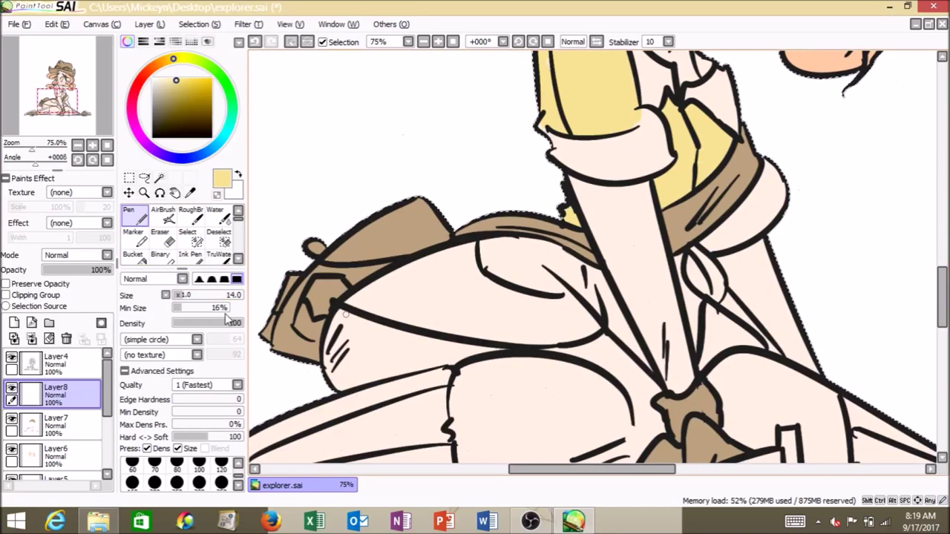
Step: Paint the shirt area below the brown band and the shorts over the hips light yellow, starting at pen size 32
{"action": "left_click", "coordinate": [193, 295]}
{"action": "mouse_move", "coordinate": [705, 243]}
{"action": "left_mouse_down"}
{"action": "mouse_move", "coordinate": [769, 175]}
{"action": "mouse_move", "coordinate": [777, 215]}
{"action": "mouse_move", "coordinate": [764, 211]}
{"action": "mouse_move", "coordinate": [769, 194]}
{"action": "mouse_move", "coordinate": [744, 216]}
{"action": "left_mouse_up"}
{"action": "mouse_move", "coordinate": [467, 317]}
{"action": "left_mouse_down"}
{"action": "mouse_move", "coordinate": [382, 308]}
{"action": "mouse_move", "coordinate": [530, 250]}
{"action": "mouse_move", "coordinate": [607, 296]}
{"action": "mouse_move", "coordinate": [573, 334]}
{"action": "left_mouse_up"}
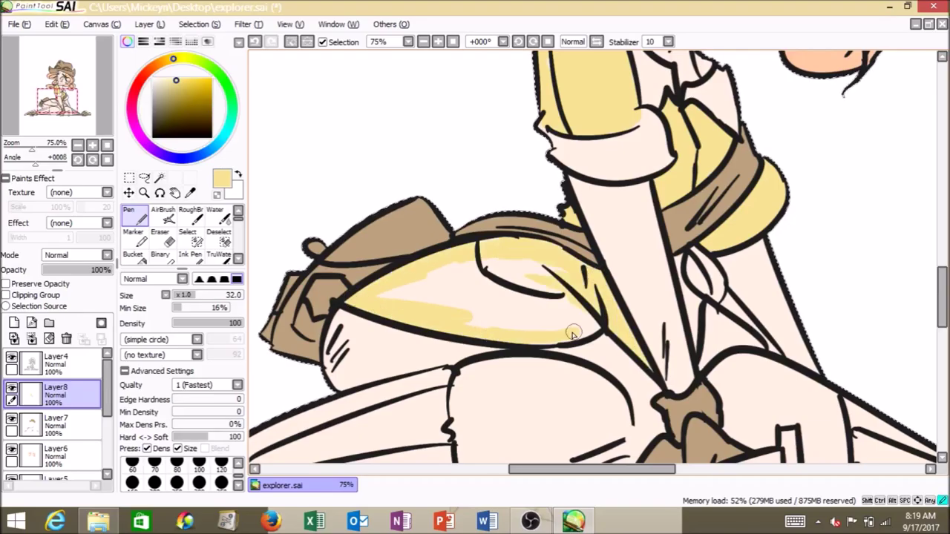
{"action": "left_click", "coordinate": [223, 295]}
{"action": "mouse_move", "coordinate": [403, 295]}
{"action": "left_mouse_down"}
{"action": "mouse_move", "coordinate": [489, 297]}
{"action": "mouse_move", "coordinate": [579, 328]}
{"action": "mouse_move", "coordinate": [569, 329]}
{"action": "left_mouse_up"}
Step: Set the pen size to 37 and paint the shirt knot, the rolled sleeve cuff and the collar light yellow
{"action": "left_click", "coordinate": [198, 296]}
{"action": "mouse_move", "coordinate": [693, 261]}
{"action": "left_mouse_down"}
{"action": "mouse_move", "coordinate": [699, 279]}
{"action": "mouse_move", "coordinate": [690, 269]}
{"action": "left_mouse_up"}
{"action": "mouse_move", "coordinate": [638, 123]}
{"action": "left_mouse_down"}
{"action": "mouse_move", "coordinate": [615, 165]}
{"action": "mouse_move", "coordinate": [581, 165]}
{"action": "mouse_move", "coordinate": [629, 167]}
{"action": "left_mouse_up"}
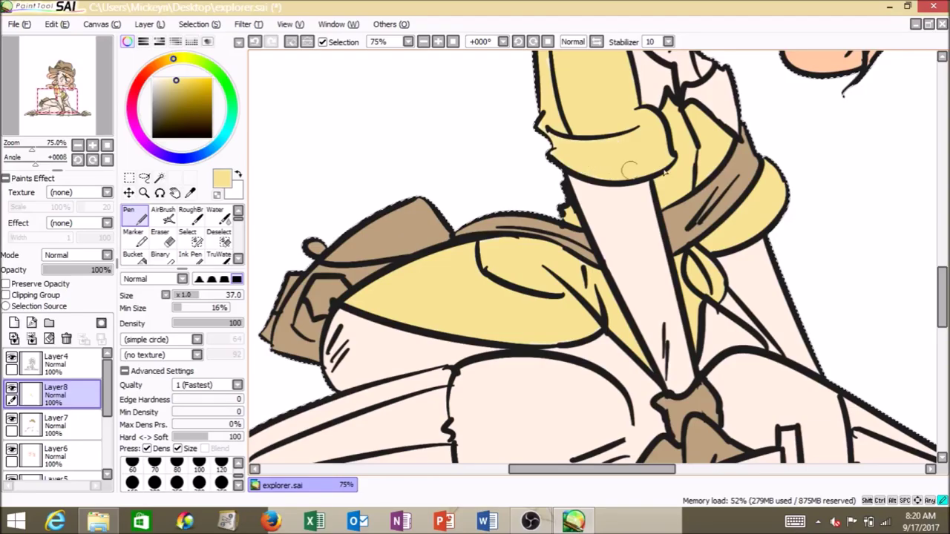
{"action": "left_click_drag", "start_coordinate": [941, 286], "coordinate": [942, 262]}
{"action": "mouse_move", "coordinate": [717, 237]}
{"action": "left_mouse_down"}
{"action": "mouse_move", "coordinate": [690, 248]}
{"action": "mouse_move", "coordinate": [707, 246]}
{"action": "mouse_move", "coordinate": [638, 250]}
{"action": "left_mouse_up"}
Step: Paint the rear shoe's upper trim, ankle cuff and sole pieces light yellow
{"action": "left_click_drag", "start_coordinate": [942, 271], "coordinate": [942, 311]}
{"action": "left_click_drag", "start_coordinate": [597, 471], "coordinate": [529, 472]}
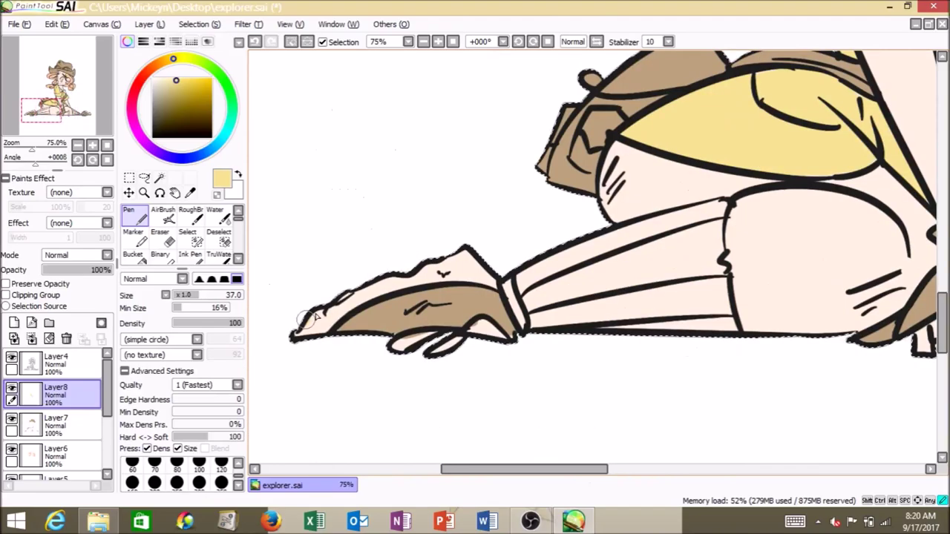
{"action": "mouse_move", "coordinate": [306, 319]}
{"action": "left_mouse_down"}
{"action": "mouse_move", "coordinate": [521, 314]}
{"action": "mouse_move", "coordinate": [478, 336]}
{"action": "mouse_move", "coordinate": [410, 346]}
{"action": "left_mouse_up"}
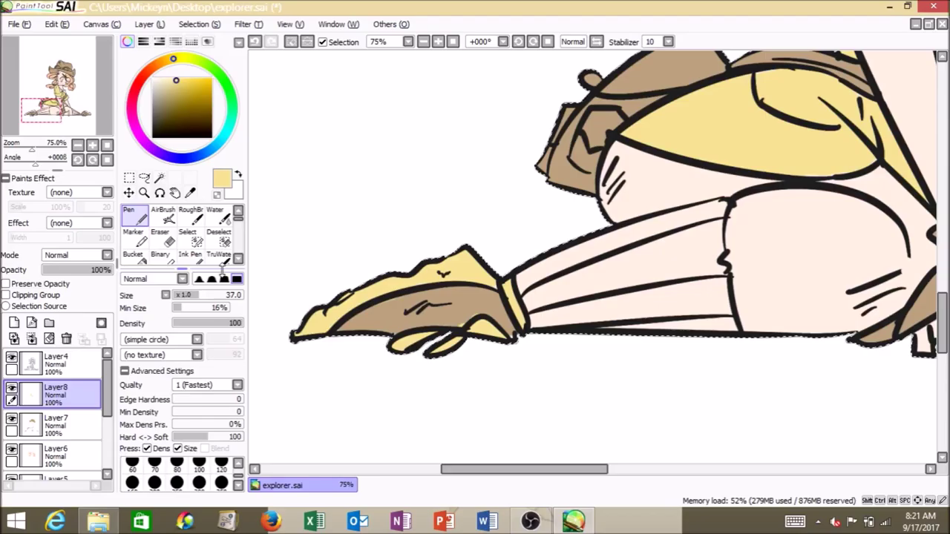
Step: Paint the other shoe's trim and sole pieces yellow at pen size 19 and save the drawing
{"action": "left_click", "coordinate": [375, 315], "text": "alt"}
{"action": "key", "text": "["}
{"action": "key", "text": "["}
{"action": "key", "text": "["}
{"action": "key", "text": "["}
{"action": "key", "text": "["}
{"action": "key", "text": "["}
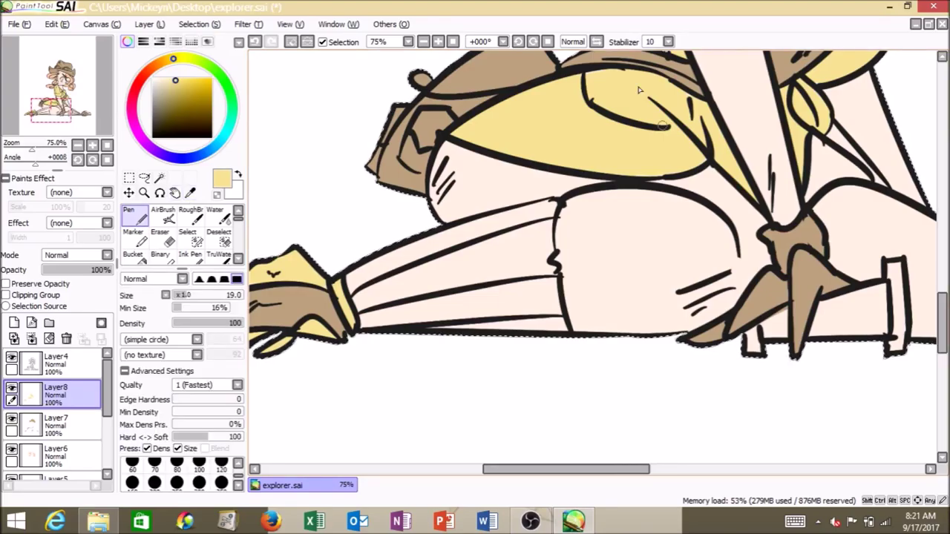
{"action": "scroll", "coordinate": [747, 330], "scroll_direction": "right", "scroll_amount": 7}
{"action": "left_click_drag", "start_coordinate": [747, 330], "coordinate": [785, 349]}
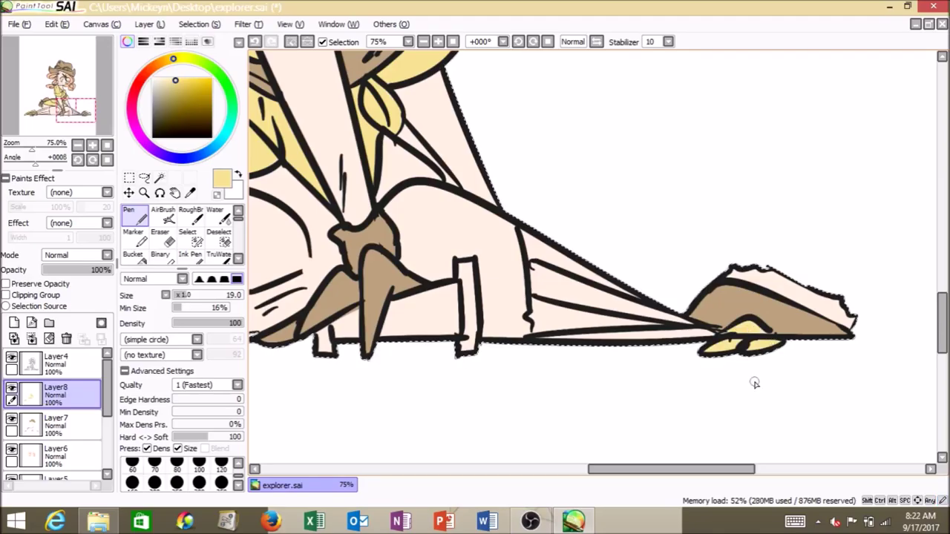
{"action": "left_click_drag", "start_coordinate": [731, 274], "coordinate": [855, 322]}
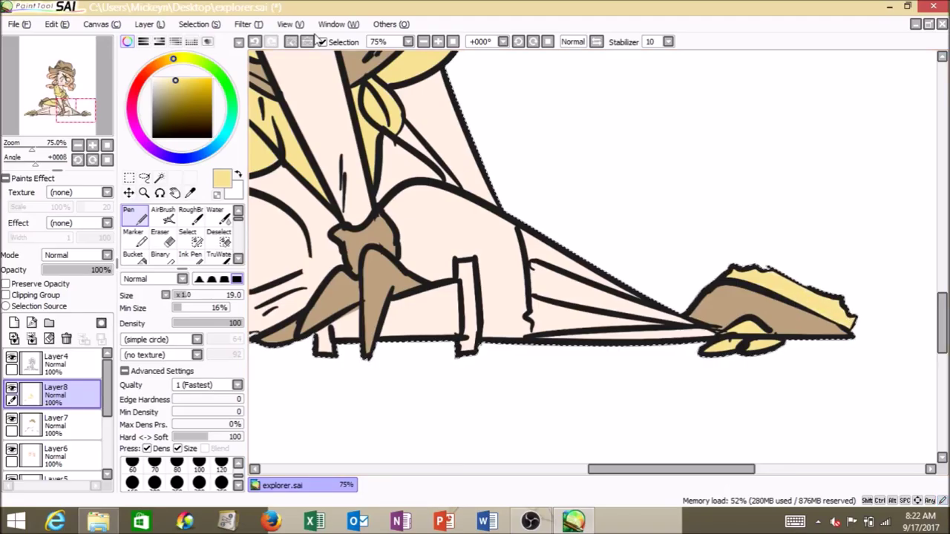
{"action": "scroll", "coordinate": [362, 126], "scroll_direction": "down", "scroll_amount": 5}
{"action": "key", "text": "ctrl+s"}
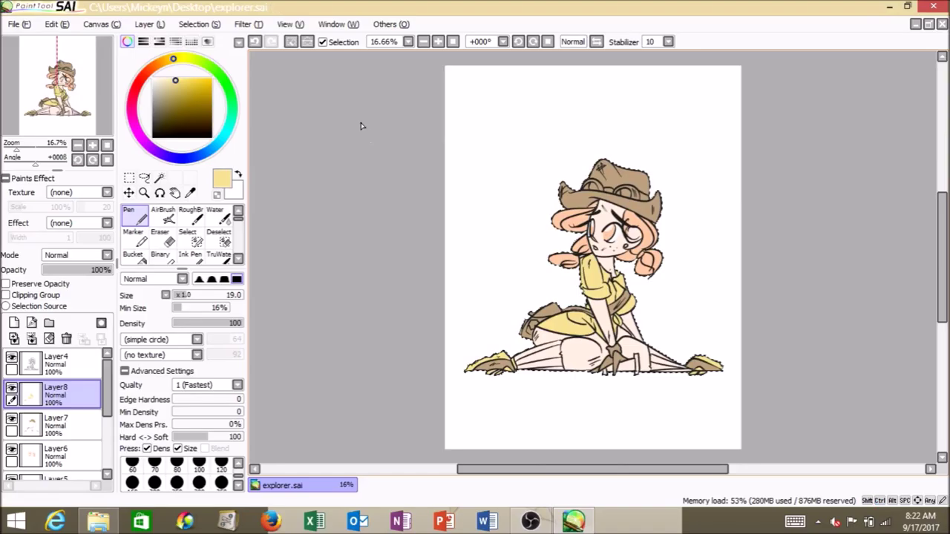
Step: Paint the hair tie, the earring and the hat band light yellow
{"action": "scroll", "coordinate": [361, 126], "scroll_direction": "up", "scroll_amount": 5}
{"action": "left_click_drag", "start_coordinate": [799, 256], "coordinate": [814, 240]}
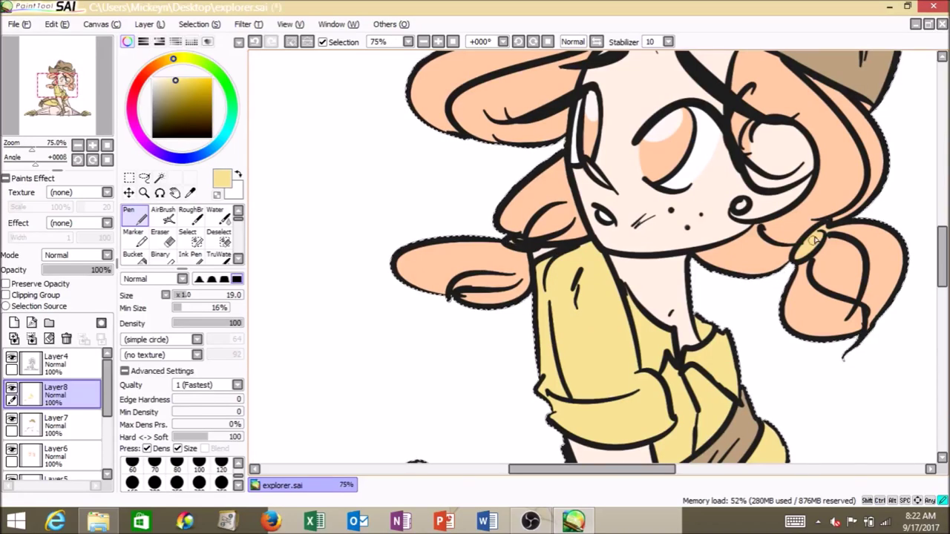
{"action": "scroll", "coordinate": [815, 237], "scroll_direction": "up", "scroll_amount": 5}
{"action": "left_click_drag", "start_coordinate": [825, 231], "coordinate": [833, 235]}
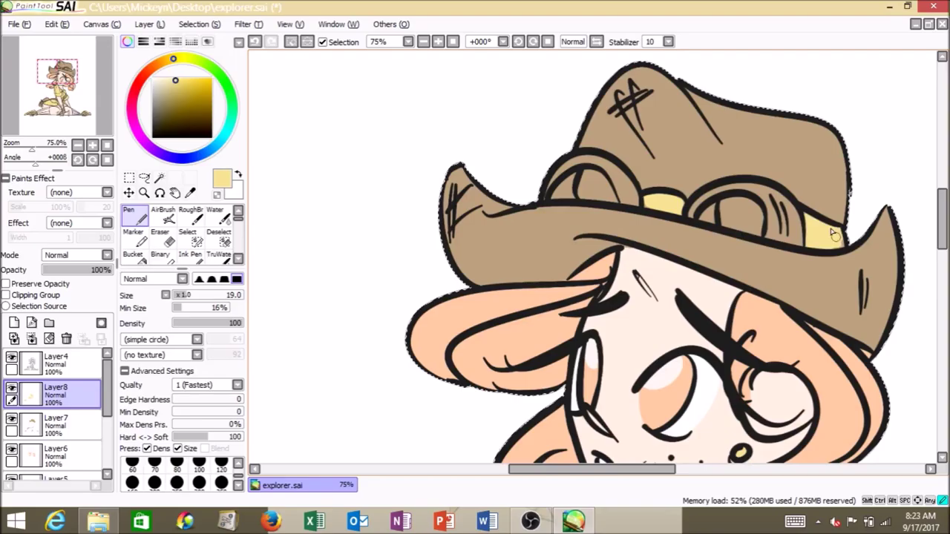
Step: Paint the pouch's button and the straps beside the planted hand light yellow
{"action": "scroll", "coordinate": [315, 190], "scroll_direction": "down", "scroll_amount": 10}
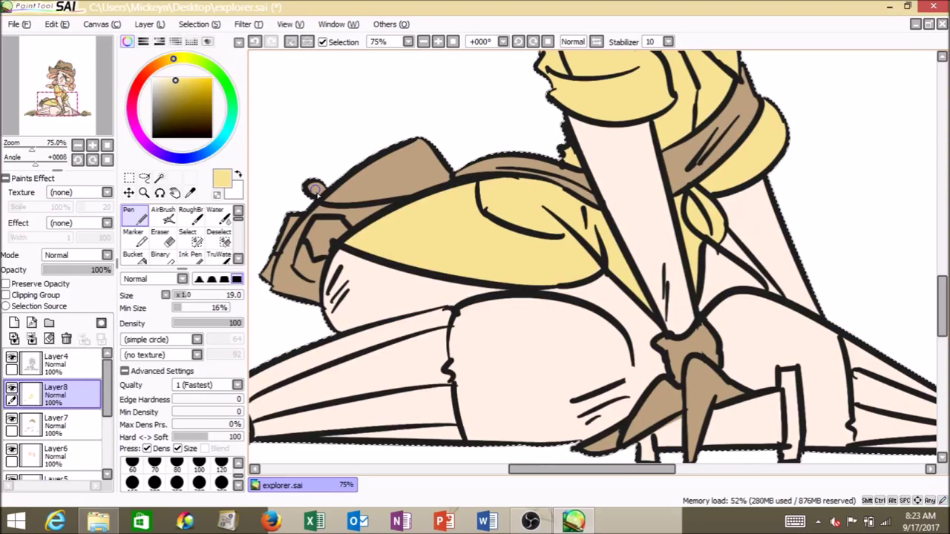
{"action": "scroll", "coordinate": [314, 189], "scroll_direction": "up", "scroll_amount": 5}
{"action": "scroll", "coordinate": [644, 351], "scroll_direction": "down", "scroll_amount": 8}
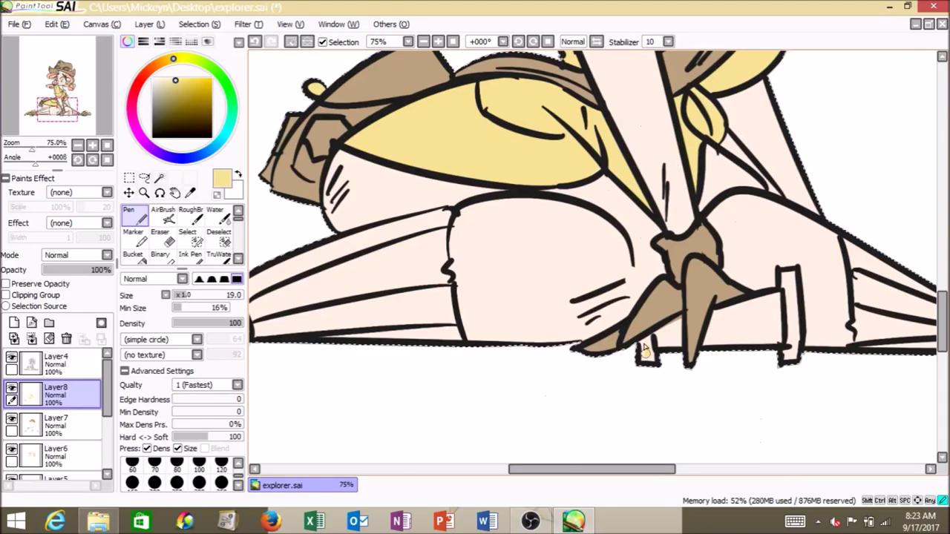
{"action": "left_click_drag", "start_coordinate": [789, 349], "coordinate": [790, 316]}
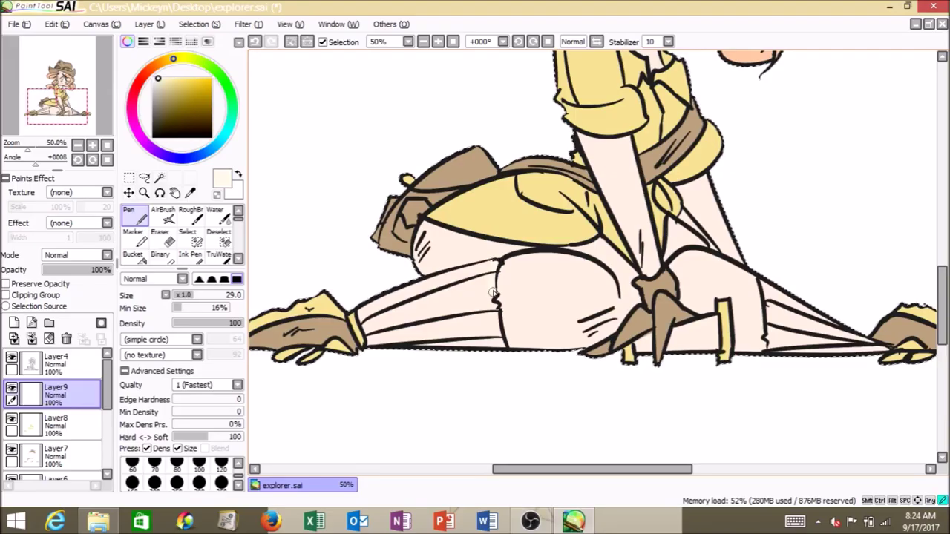
Step: Color the rear leg's ribbed stocking cream on the new layer and erase the spill along its upper edge
{"action": "scroll", "coordinate": [398, 359], "scroll_direction": "up", "scroll_amount": 2}
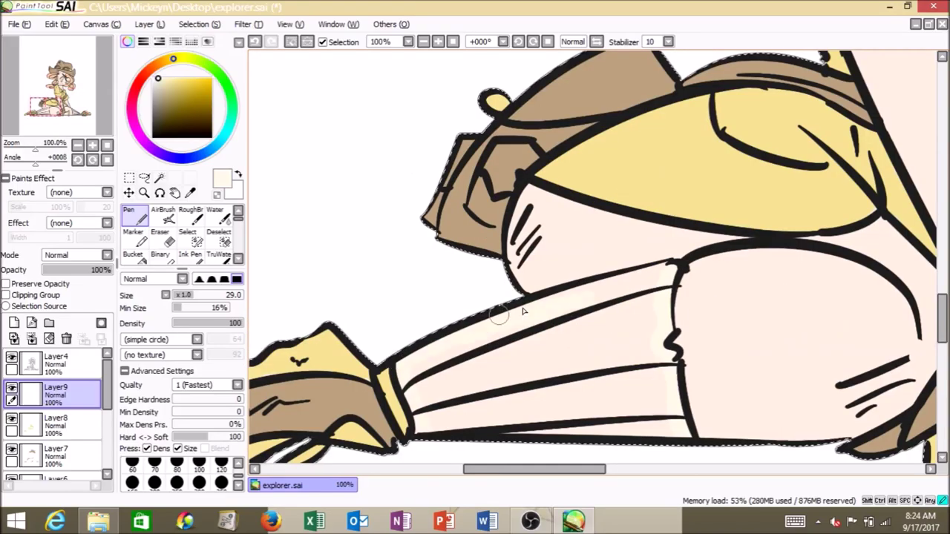
{"action": "scroll", "coordinate": [919, 344], "scroll_direction": "down", "scroll_amount": 3}
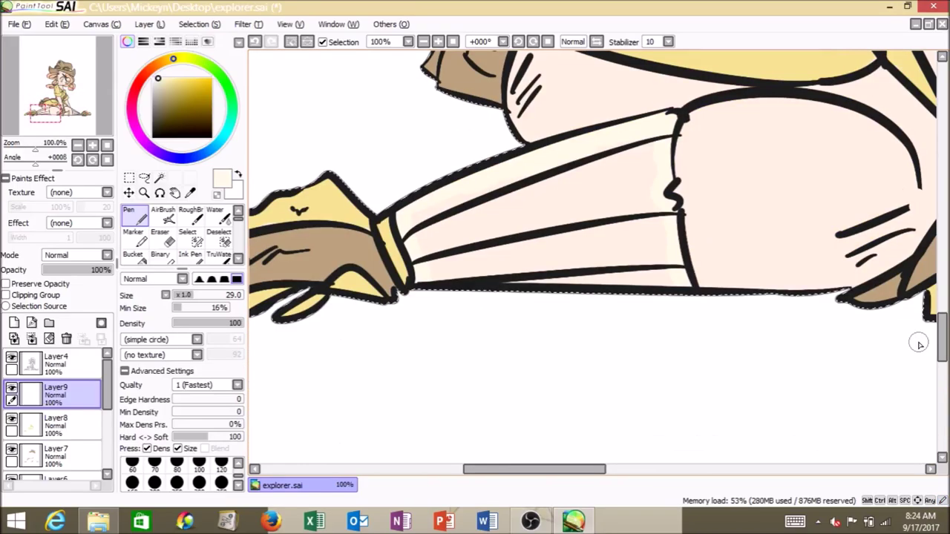
{"action": "left_click", "coordinate": [137, 257]}
{"action": "left_click", "coordinate": [549, 194]}
{"action": "left_click", "coordinate": [564, 250]}
{"action": "left_click", "coordinate": [635, 278]}
{"action": "left_click", "coordinate": [164, 237]}
{"action": "left_click_drag", "start_coordinate": [557, 129], "coordinate": [653, 105]}
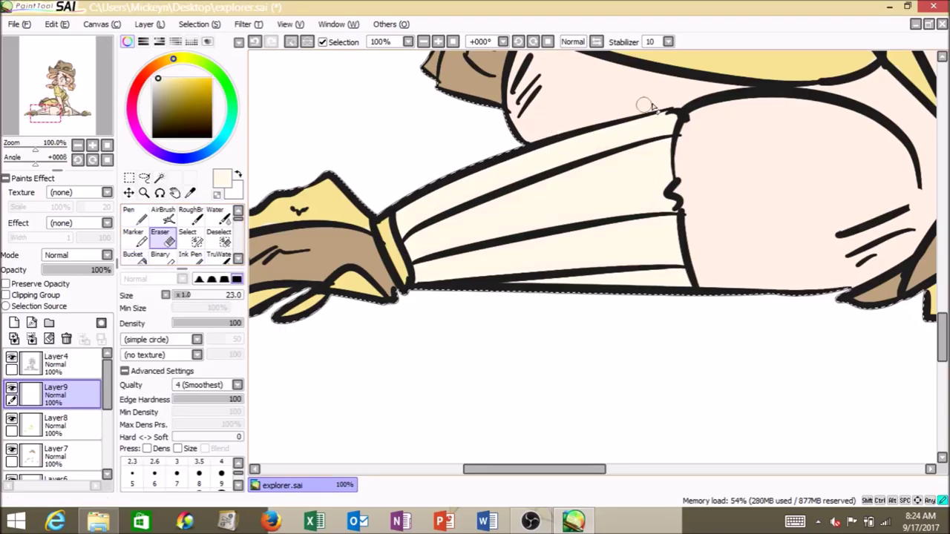
Step: Invert the selection, add a layer beneath the skin layer and fill the background with light gray using the Bucket
{"action": "scroll", "coordinate": [511, 250], "scroll_direction": "down", "scroll_amount": 5}
{"action": "left_click", "coordinate": [199, 24]}
{"action": "left_click", "coordinate": [198, 56]}
{"action": "left_click_drag", "start_coordinate": [108, 393], "coordinate": [109, 451]}
{"action": "left_click", "coordinate": [65, 393]}
{"action": "left_click", "coordinate": [14, 323]}
{"action": "left_click", "coordinate": [152, 95]}
{"action": "left_click", "coordinate": [141, 258]}
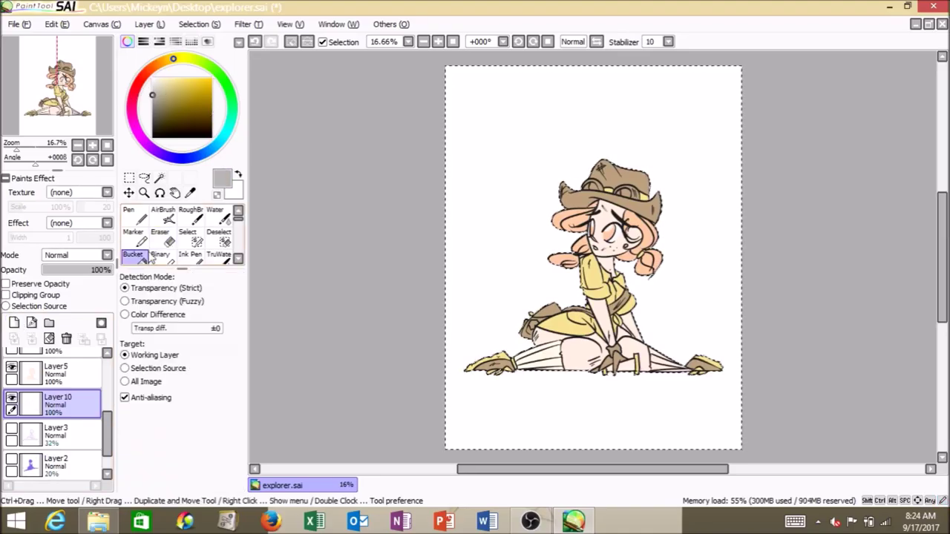
{"action": "left_click", "coordinate": [449, 326]}
Step: Return to the stocking layer, sample its cream color for the Pen and invert the selection back to the figure
{"action": "scroll", "coordinate": [63, 443], "scroll_direction": "up", "scroll_amount": 2}
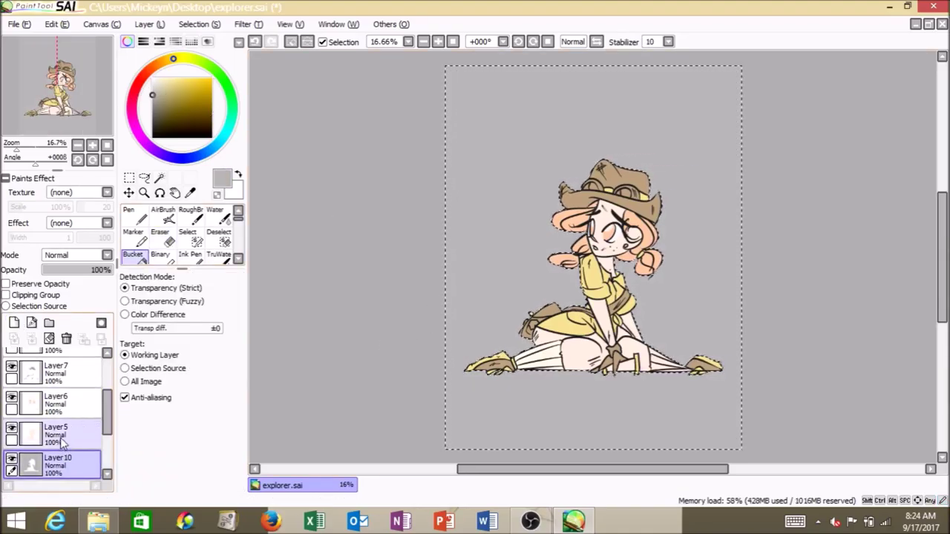
{"action": "scroll", "coordinate": [63, 427], "scroll_direction": "up", "scroll_amount": 3}
{"action": "left_click", "coordinate": [66, 394]}
{"action": "left_click", "coordinate": [191, 192]}
{"action": "left_click", "coordinate": [542, 353]}
{"action": "left_click", "coordinate": [134, 216]}
{"action": "left_click", "coordinate": [441, 42]}
{"action": "left_click", "coordinate": [441, 42]}
{"action": "left_click", "coordinate": [441, 42]}
{"action": "left_click_drag", "start_coordinate": [576, 471], "coordinate": [671, 475]}
{"action": "left_click_drag", "start_coordinate": [941, 257], "coordinate": [927, 326]}
{"action": "left_click", "coordinate": [255, 26]}
{"action": "mouse_move", "coordinate": [204, 25]}
{"action": "left_click", "coordinate": [204, 54]}
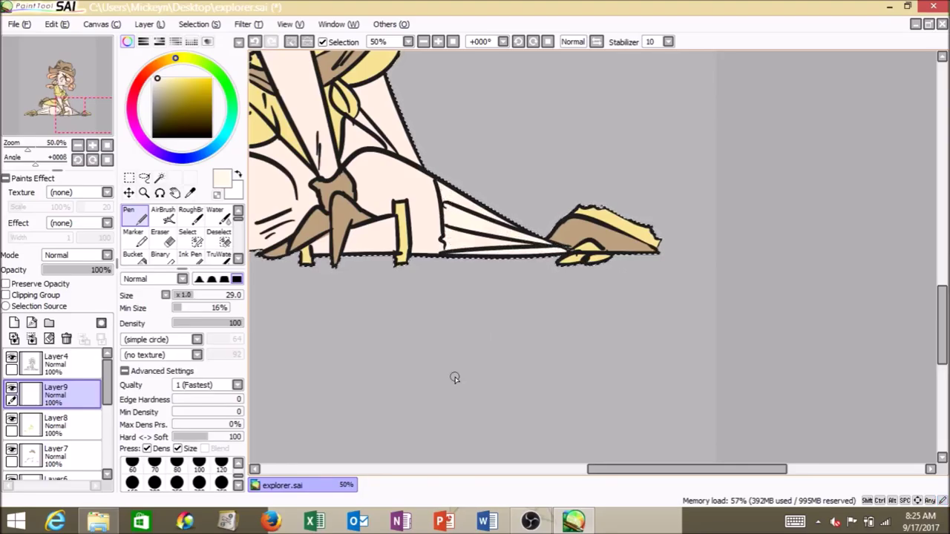
Step: Paint the other leg's ribbed stocking cream at pen size 29
{"action": "left_click", "coordinate": [439, 41]}
{"action": "left_click", "coordinate": [439, 41]}
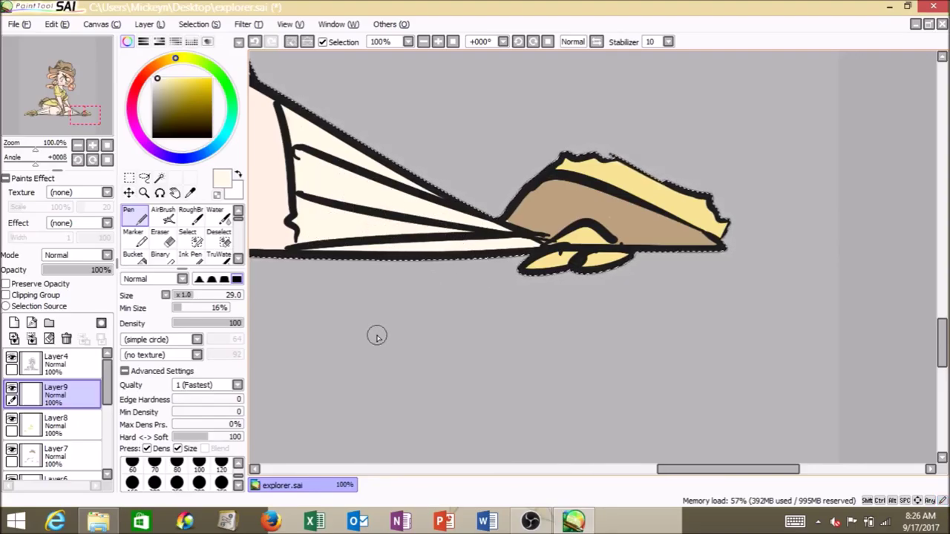
{"action": "left_click", "coordinate": [452, 42]}
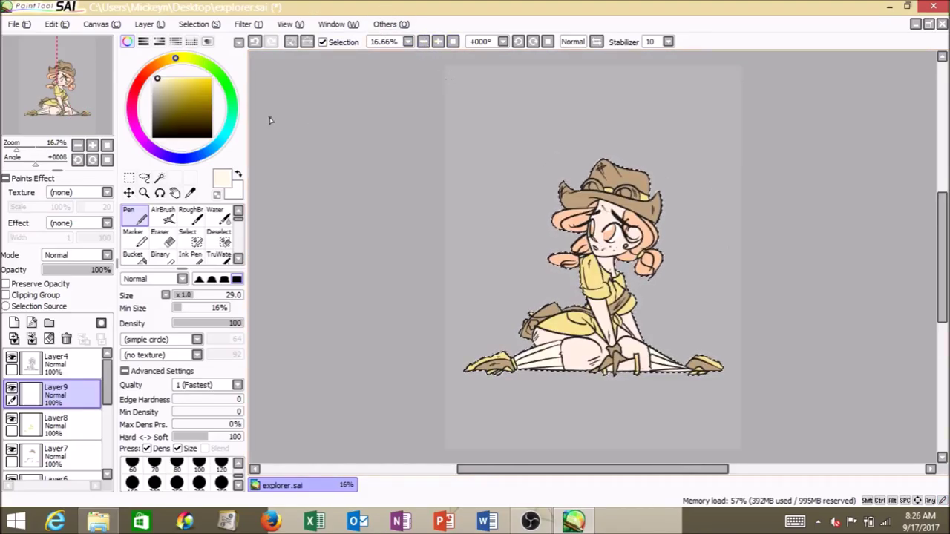
Step: Paint the frames of both goggles on the hat a darker muted yellow
{"action": "scroll", "coordinate": [715, 189], "scroll_direction": "up", "scroll_amount": 2}
{"action": "mouse_move", "coordinate": [716, 190]}
{"action": "left_mouse_down"}
{"action": "mouse_move", "coordinate": [731, 211]}
{"action": "mouse_move", "coordinate": [704, 179]}
{"action": "mouse_move", "coordinate": [712, 210]}
{"action": "mouse_move", "coordinate": [705, 179]}
{"action": "left_mouse_up"}
{"action": "left_click", "coordinate": [174, 89]}
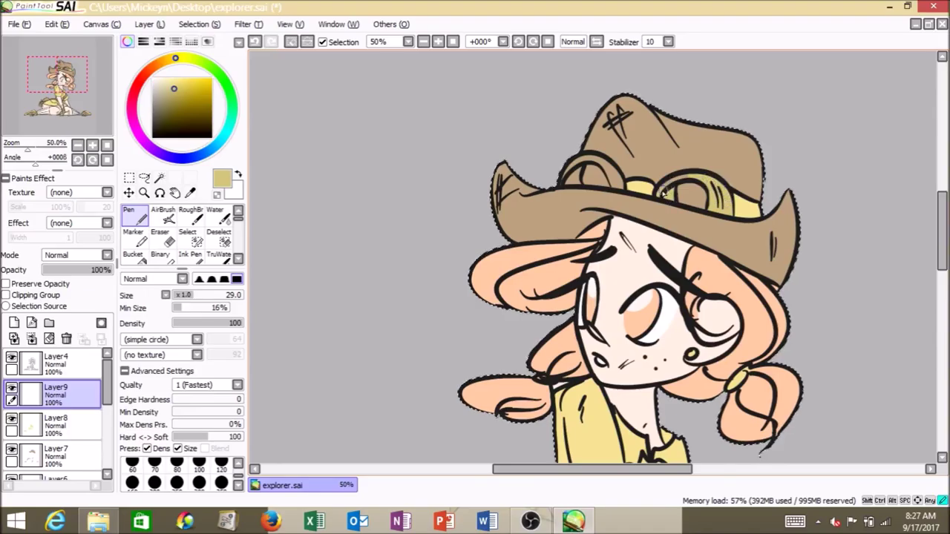
{"action": "scroll", "coordinate": [608, 167], "scroll_direction": "up", "scroll_amount": 2}
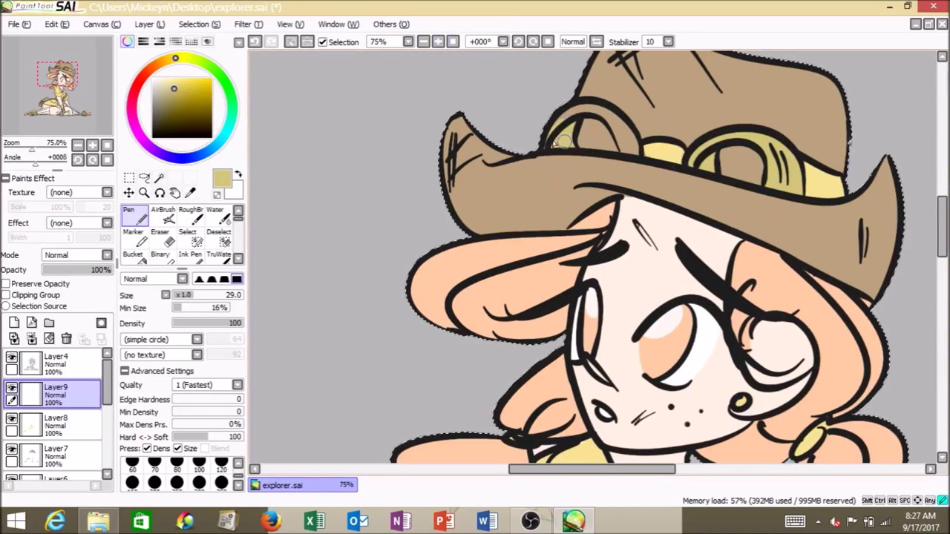
{"action": "left_click_drag", "start_coordinate": [564, 141], "coordinate": [601, 115]}
Step: Add a new layer in Overlay mode and paint both goggle lenses light blue
{"action": "left_click", "coordinate": [15, 323]}
{"action": "left_click", "coordinate": [219, 141]}
{"action": "left_click", "coordinate": [169, 82]}
{"action": "left_click", "coordinate": [78, 255]}
{"action": "left_click", "coordinate": [60, 295]}
{"action": "left_click_drag", "start_coordinate": [568, 141], "coordinate": [600, 128]}
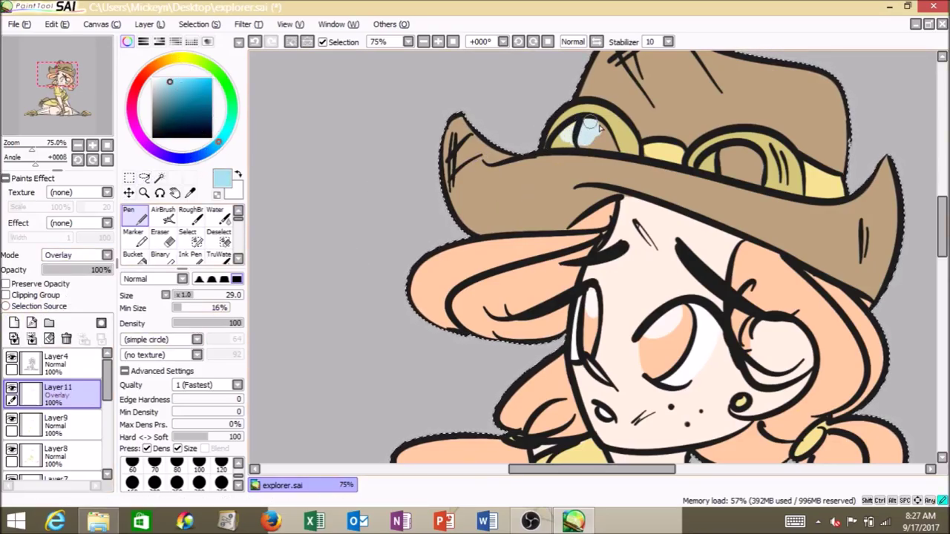
{"action": "mouse_move", "coordinate": [731, 158]}
{"action": "left_mouse_down"}
{"action": "mouse_move", "coordinate": [712, 162]}
{"action": "mouse_move", "coordinate": [753, 172]}
{"action": "left_mouse_up"}
{"action": "left_click", "coordinate": [453, 41]}
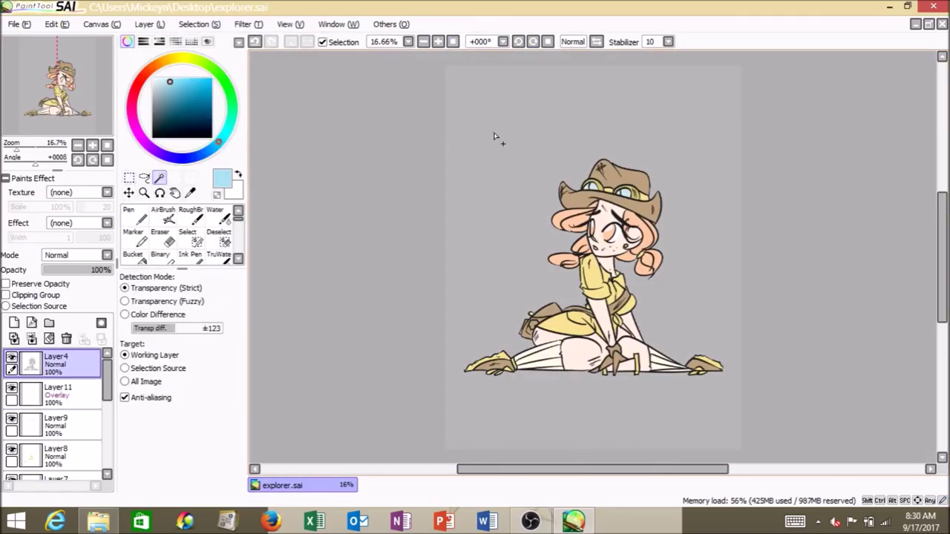
Step: Select the background with the Magic Wand, invert the selection to the figure, and add a new layer above the Overlay lens layer
{"action": "left_click", "coordinate": [494, 138]}
{"action": "left_click", "coordinate": [439, 40]}
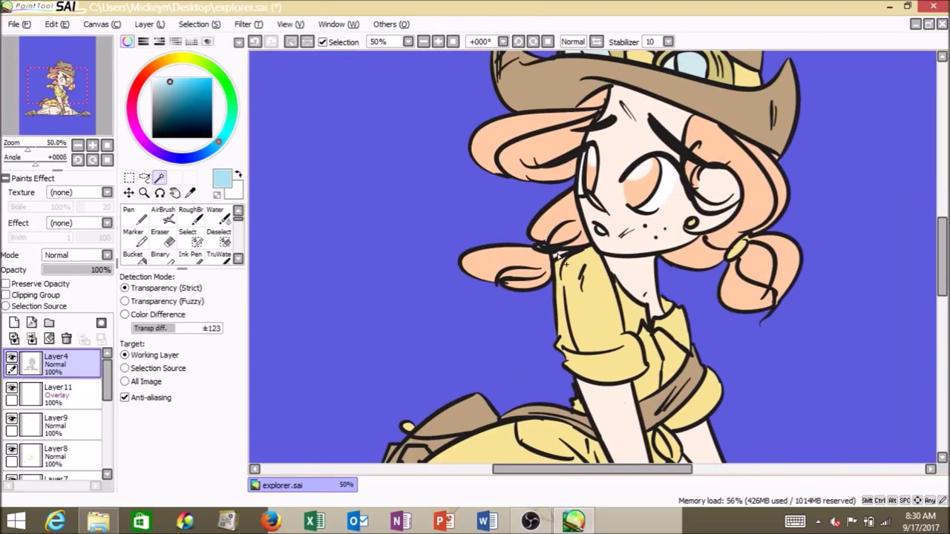
{"action": "left_click", "coordinate": [198, 24]}
{"action": "left_click", "coordinate": [212, 55]}
{"action": "left_click", "coordinate": [55, 393]}
{"action": "left_click", "coordinate": [14, 322]}
Step: Choose a muted brown for the Pen and set the new layer to Multiply for shading
{"action": "left_click", "coordinate": [166, 96]}
{"action": "left_click", "coordinate": [152, 68]}
{"action": "left_click", "coordinate": [135, 216]}
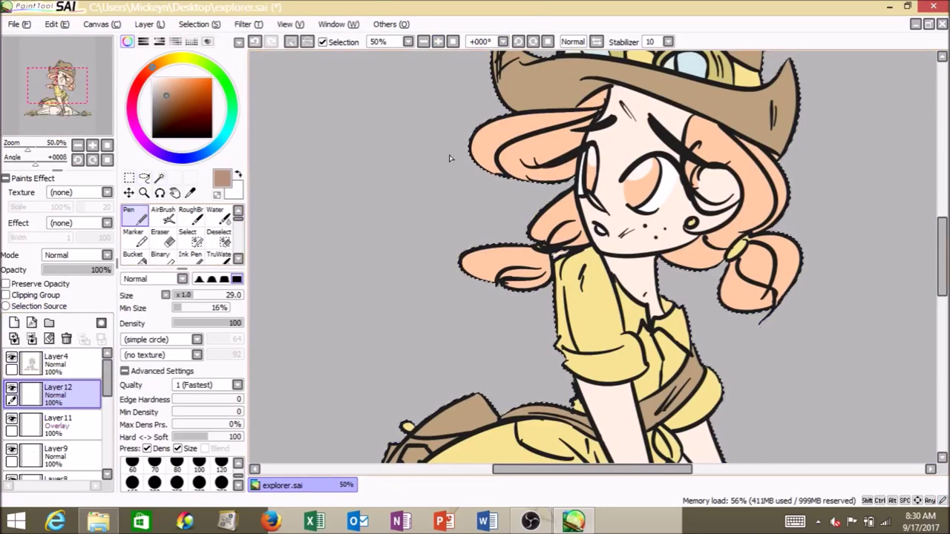
{"action": "left_click", "coordinate": [78, 254]}
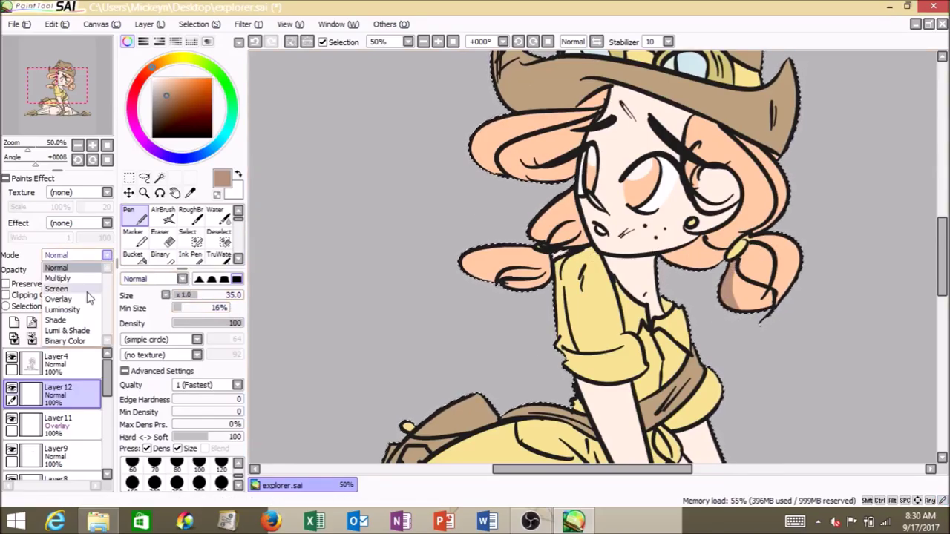
{"action": "left_click", "coordinate": [59, 276]}
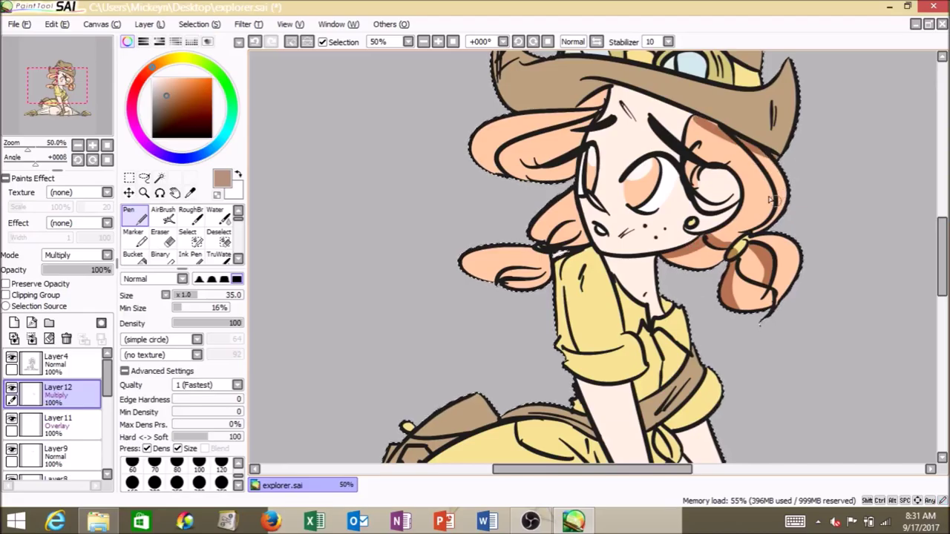
Step: Paint brown shadows on the hair, the ear and the forehead below the hat brim at pen size 35
{"action": "mouse_move", "coordinate": [753, 152]}
{"action": "left_mouse_down"}
{"action": "mouse_move", "coordinate": [711, 150]}
{"action": "mouse_move", "coordinate": [722, 231]}
{"action": "left_mouse_up"}
{"action": "left_click_drag", "start_coordinate": [699, 177], "coordinate": [730, 172]}
{"action": "mouse_move", "coordinate": [610, 90]}
{"action": "left_mouse_down"}
{"action": "mouse_move", "coordinate": [690, 117]}
{"action": "mouse_move", "coordinate": [581, 114]}
{"action": "mouse_move", "coordinate": [654, 106]}
{"action": "left_mouse_up"}
{"action": "key", "text": "ctrl+z"}
{"action": "left_click_drag", "start_coordinate": [592, 130], "coordinate": [547, 141]}
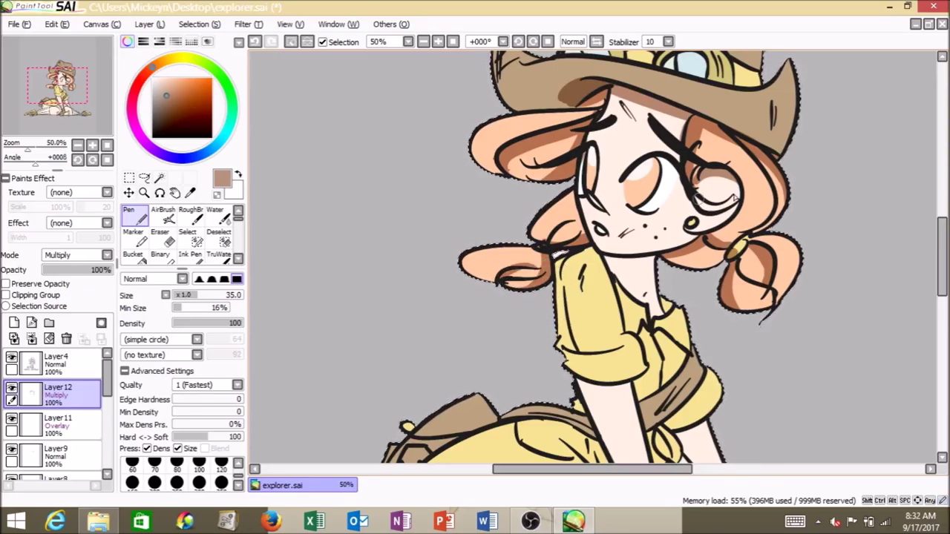
Step: Paint shadows on the hat, goggles, neck, shirt and near arm on the Multiply layer
{"action": "scroll", "coordinate": [667, 125], "scroll_direction": "up", "scroll_amount": 3}
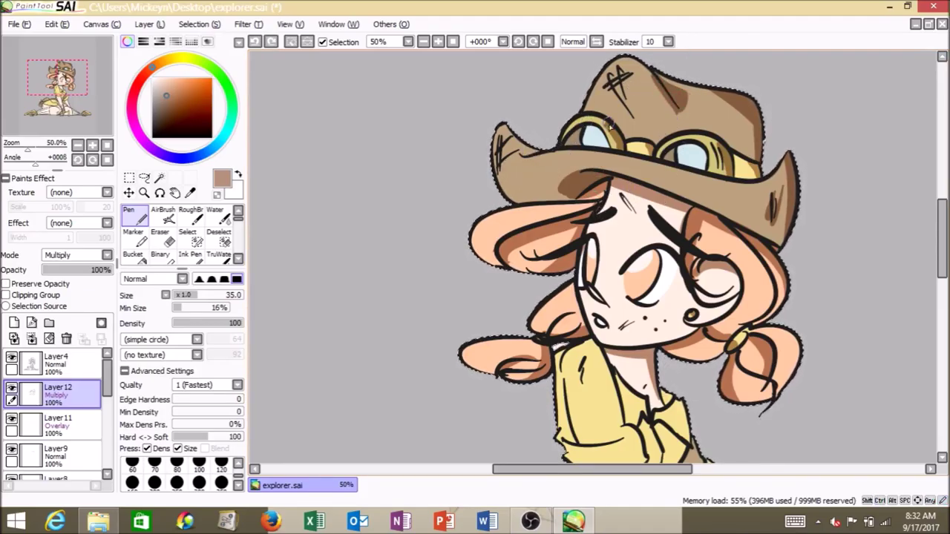
{"action": "key", "text": "e"}
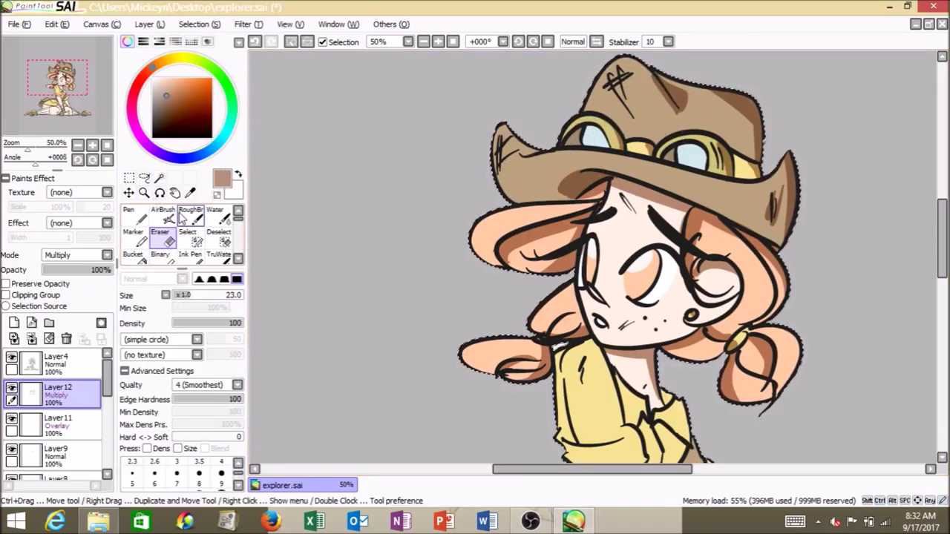
{"action": "left_click", "coordinate": [127, 212]}
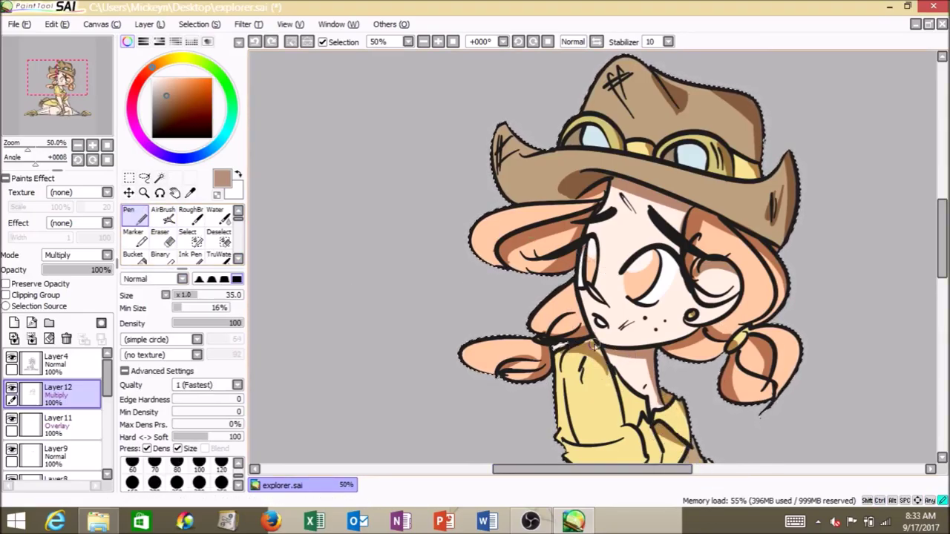
{"action": "scroll", "coordinate": [697, 286], "scroll_direction": "down", "scroll_amount": 3}
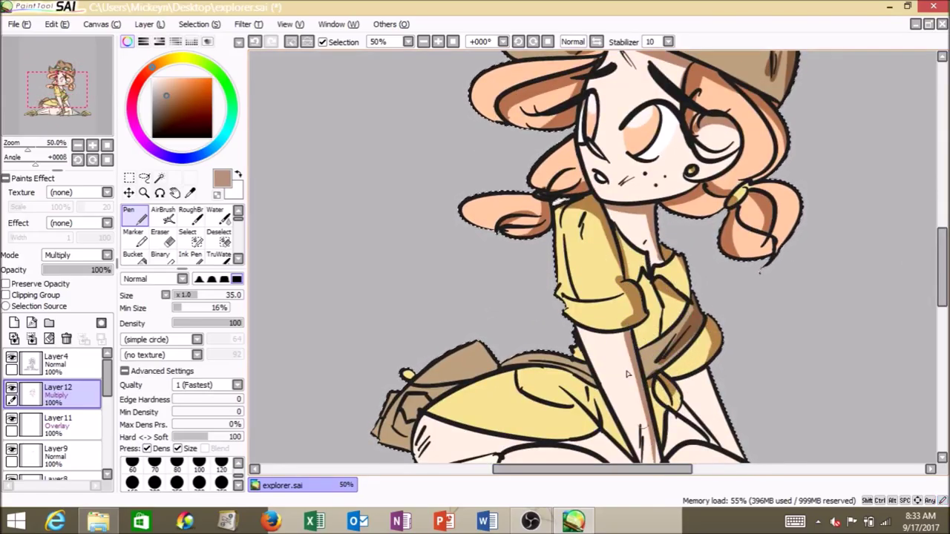
Step: Shade the far arm and leg with its stocking and shoe, plus the skirt folds beside the near arm
{"action": "scroll", "coordinate": [635, 297], "scroll_direction": "down", "scroll_amount": 3}
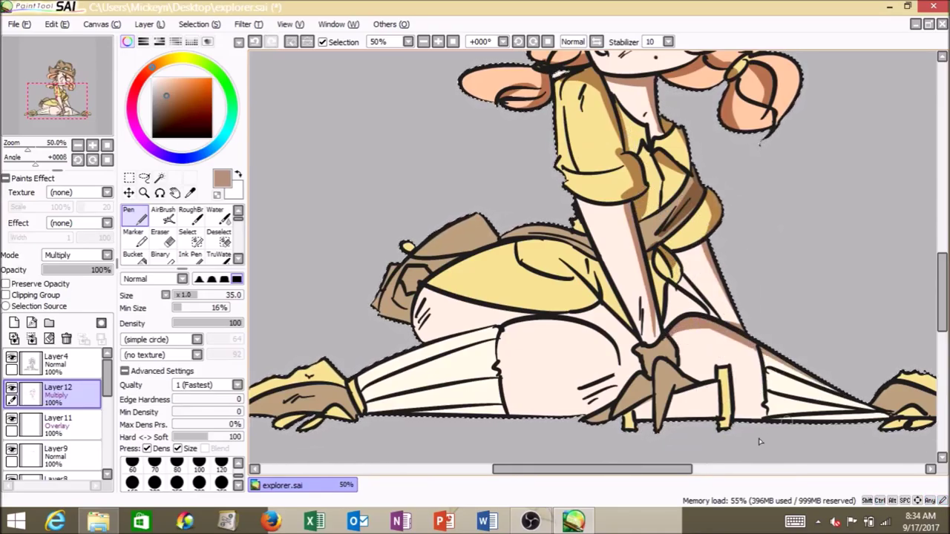
{"action": "scroll", "coordinate": [813, 402], "scroll_direction": "right", "scroll_amount": 2}
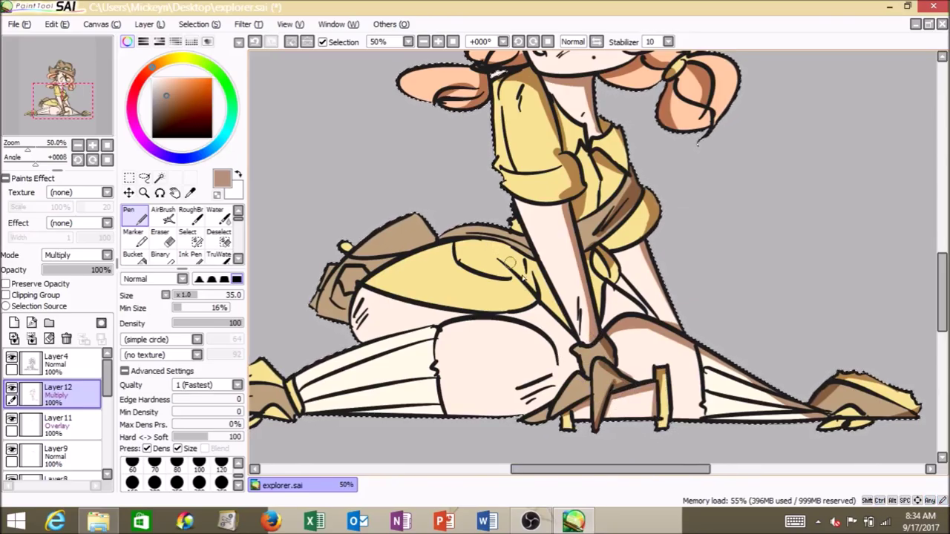
{"action": "key", "text": "ctrl+z"}
{"action": "left_click_drag", "start_coordinate": [566, 326], "coordinate": [534, 264]}
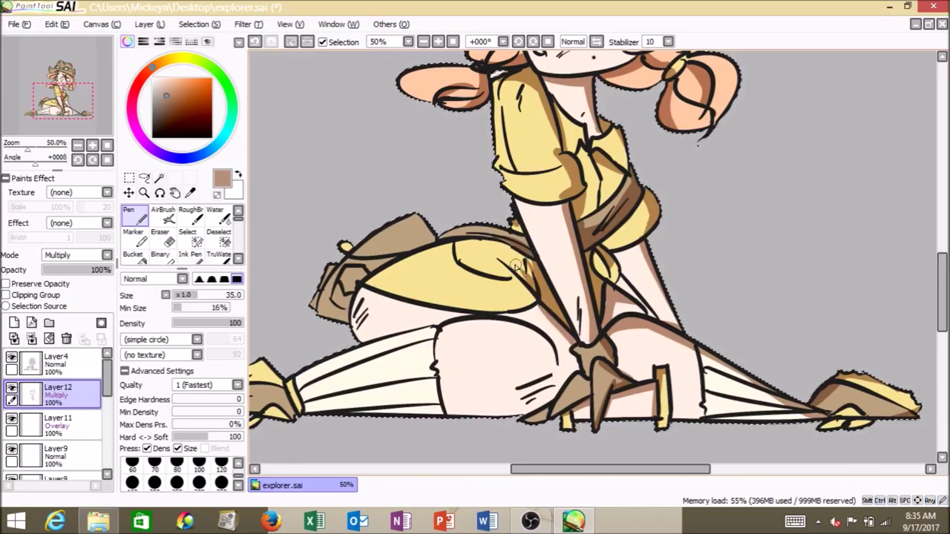
Step: Shade the underside of the near leg's stocking and its shoe
{"action": "left_click_drag", "start_coordinate": [591, 469], "coordinate": [551, 483]}
{"action": "mouse_move", "coordinate": [581, 412]}
{"action": "left_mouse_down"}
{"action": "mouse_move", "coordinate": [496, 396]}
{"action": "mouse_move", "coordinate": [449, 411]}
{"action": "left_mouse_up"}
{"action": "left_click_drag", "start_coordinate": [399, 362], "coordinate": [419, 384]}
{"action": "key", "text": "ctrl+z"}
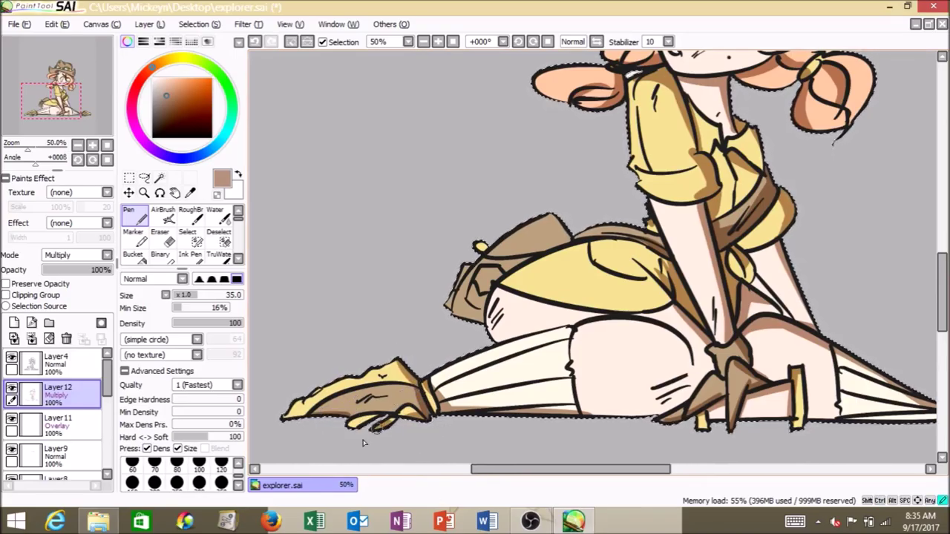
Step: On Layer9, paint the panel between the two yellow trims beside the gloved hand dark brown
{"action": "left_click", "coordinate": [453, 42]}
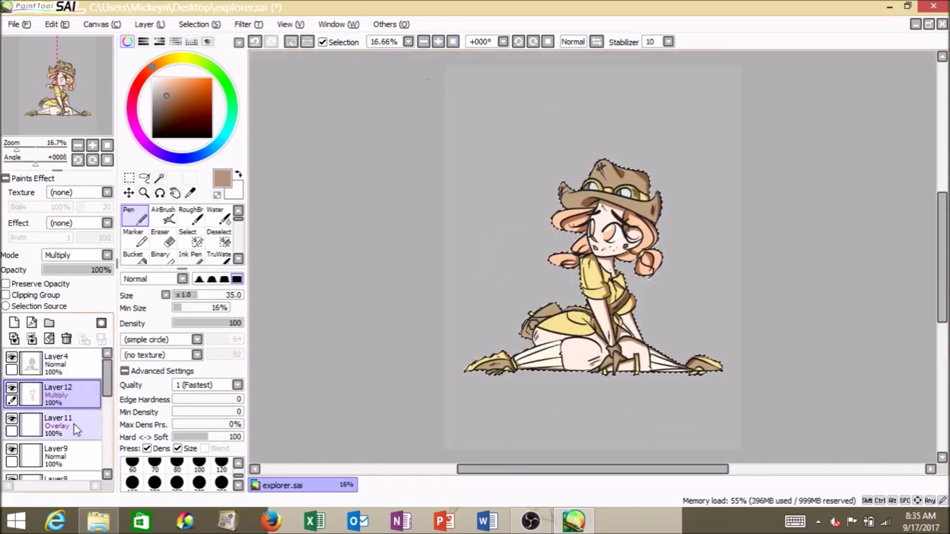
{"action": "left_click", "coordinate": [59, 454]}
{"action": "left_click", "coordinate": [438, 42]}
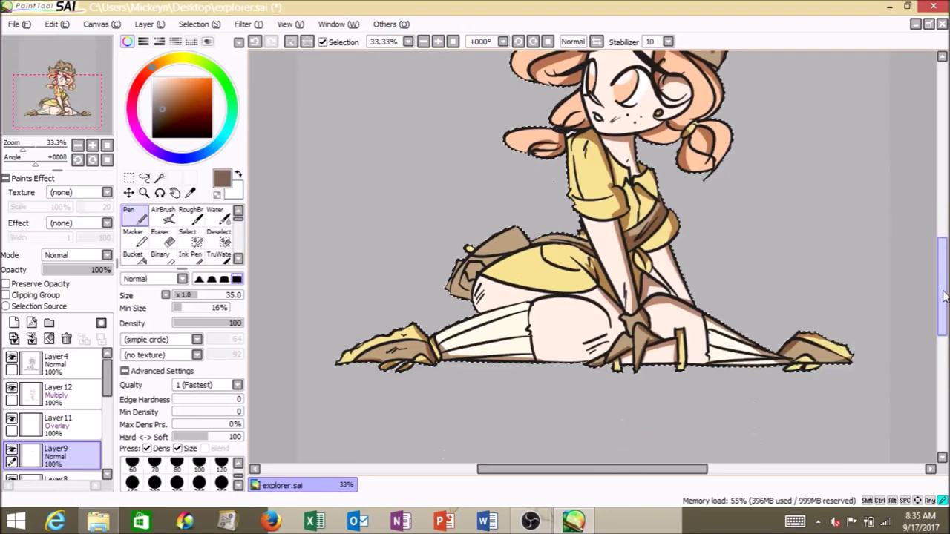
{"action": "left_click", "coordinate": [438, 41]}
{"action": "left_click", "coordinate": [437, 42]}
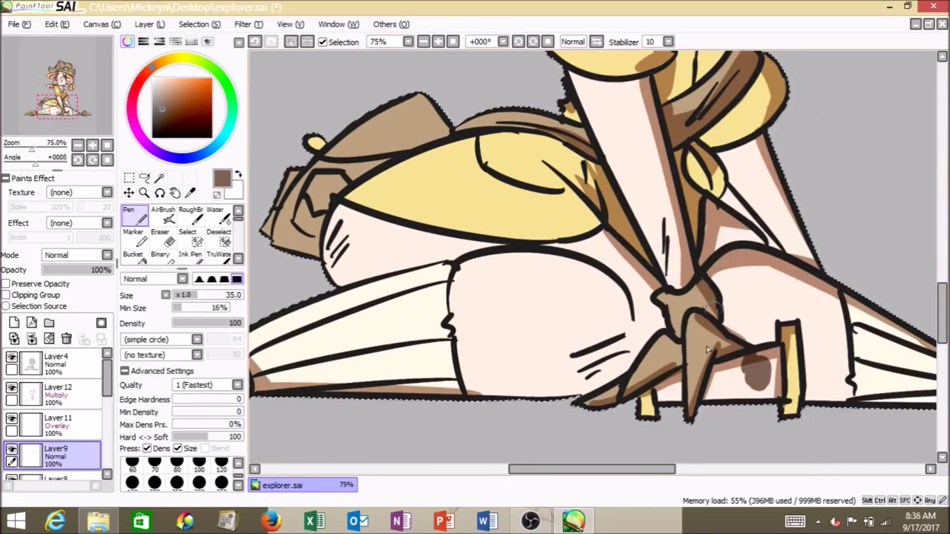
{"action": "key", "text": "bracketleft"}
{"action": "key", "text": "bracketleft"}
{"action": "key", "text": "bracketleft"}
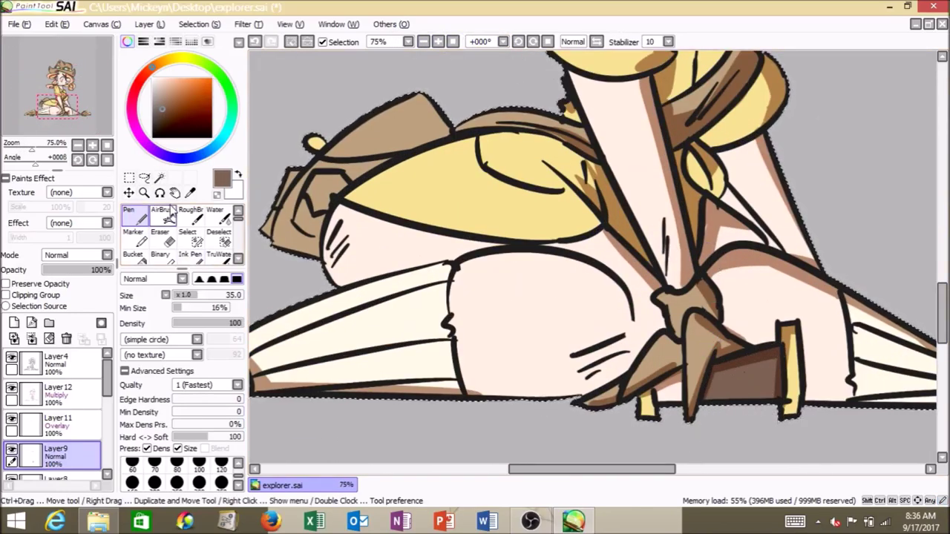
Step: Return to the shading layer, switch it to Normal to sample the shadow brown, and restore it to Multiply
{"action": "left_click", "coordinate": [452, 41]}
{"action": "left_click", "coordinate": [438, 41]}
{"action": "left_click", "coordinate": [438, 42]}
{"action": "left_click", "coordinate": [52, 403]}
{"action": "left_click", "coordinate": [107, 255]}
{"action": "left_click", "coordinate": [89, 266]}
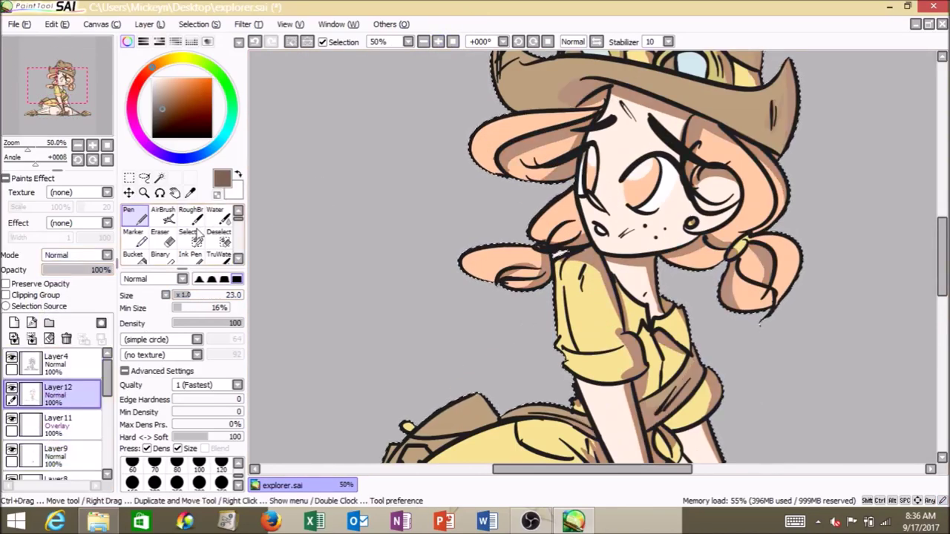
{"action": "right_click", "coordinate": [581, 170]}
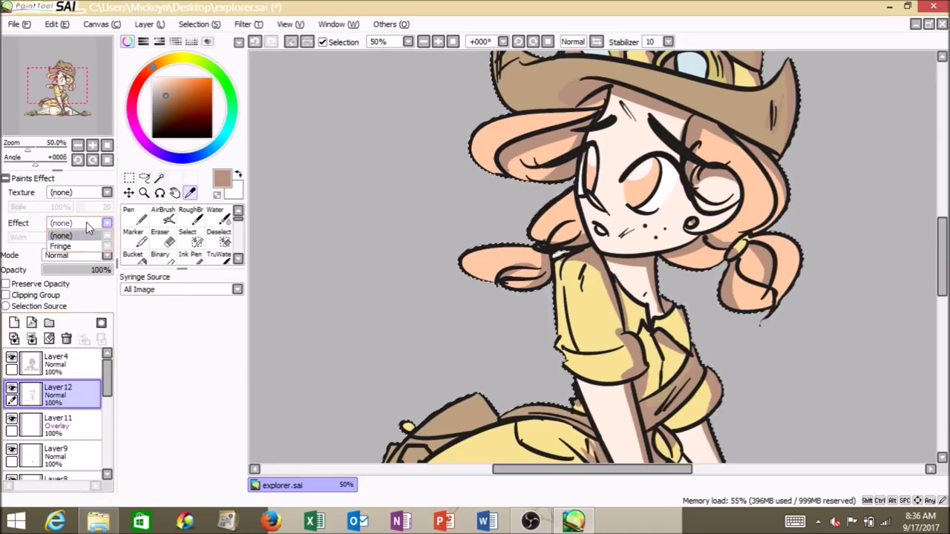
{"action": "left_click", "coordinate": [74, 254]}
{"action": "left_click", "coordinate": [67, 277]}
Step: Add finer shadows to the eyes and the hip pouch with the Pen at size 23
{"action": "left_click", "coordinate": [137, 218]}
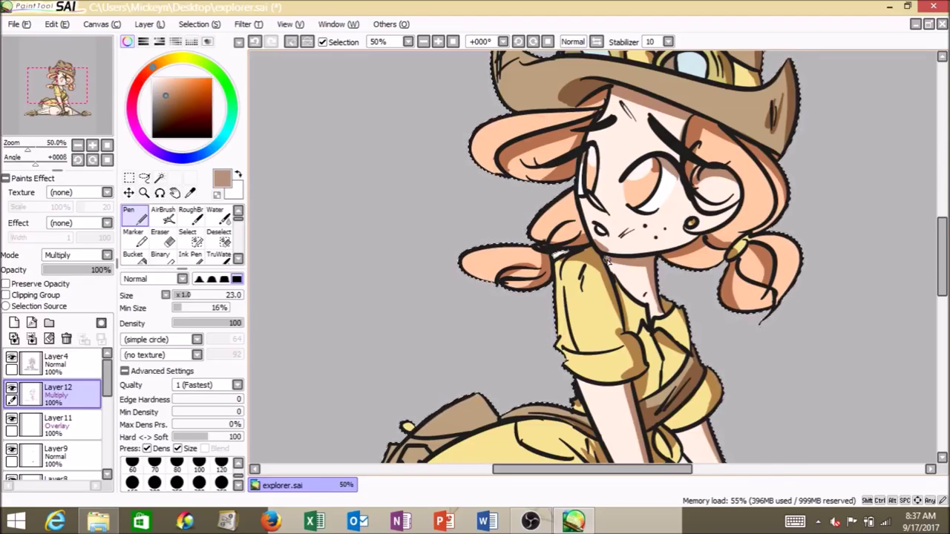
{"action": "left_click_drag", "start_coordinate": [941, 255], "coordinate": [936, 285]}
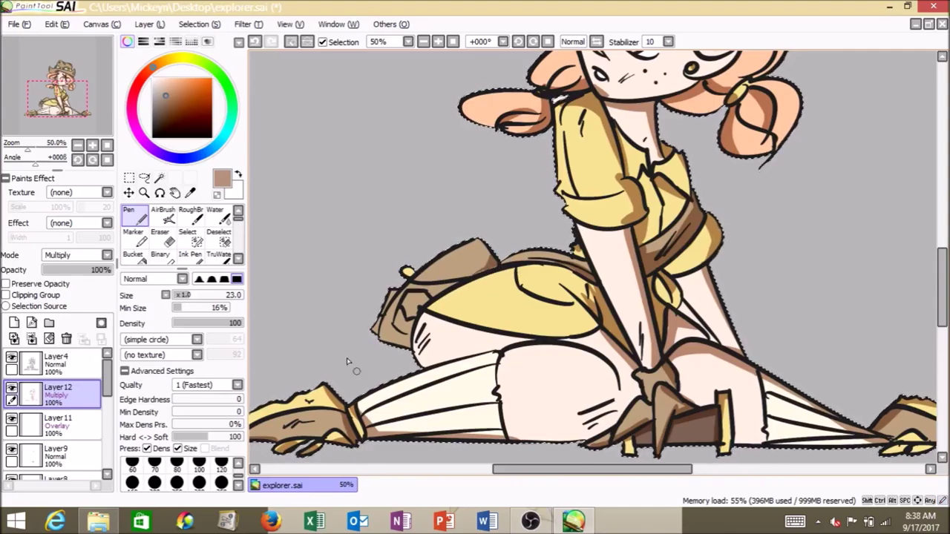
{"action": "mouse_move", "coordinate": [396, 313]}
{"action": "left_mouse_down"}
{"action": "mouse_move", "coordinate": [474, 274]}
{"action": "mouse_move", "coordinate": [401, 306]}
{"action": "mouse_move", "coordinate": [423, 264]}
{"action": "mouse_move", "coordinate": [382, 336]}
{"action": "mouse_move", "coordinate": [428, 305]}
{"action": "mouse_move", "coordinate": [406, 329]}
{"action": "left_mouse_up"}
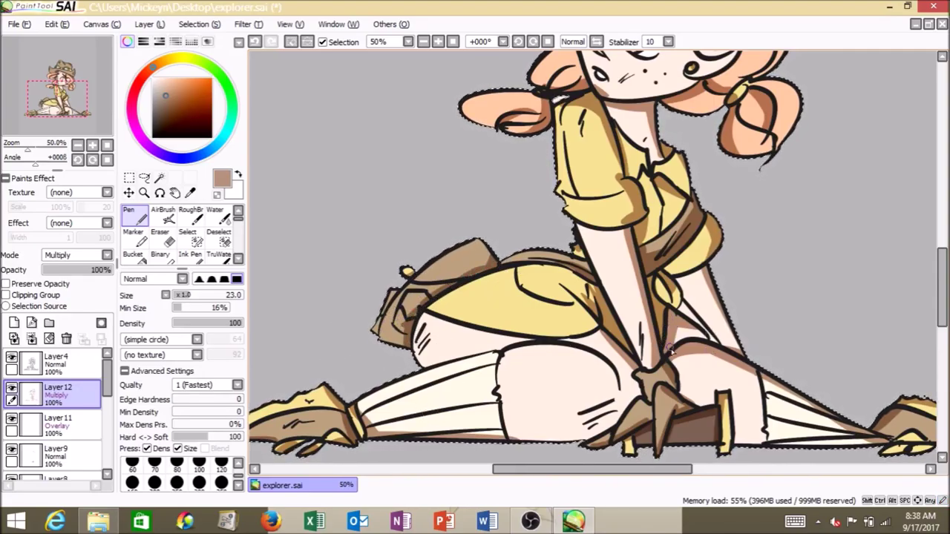
Step: Deselect the figure and make the Eraser ready on the skin layer, Layer5
{"action": "left_click_drag", "start_coordinate": [107, 381], "coordinate": [109, 426]}
{"action": "left_click", "coordinate": [74, 430]}
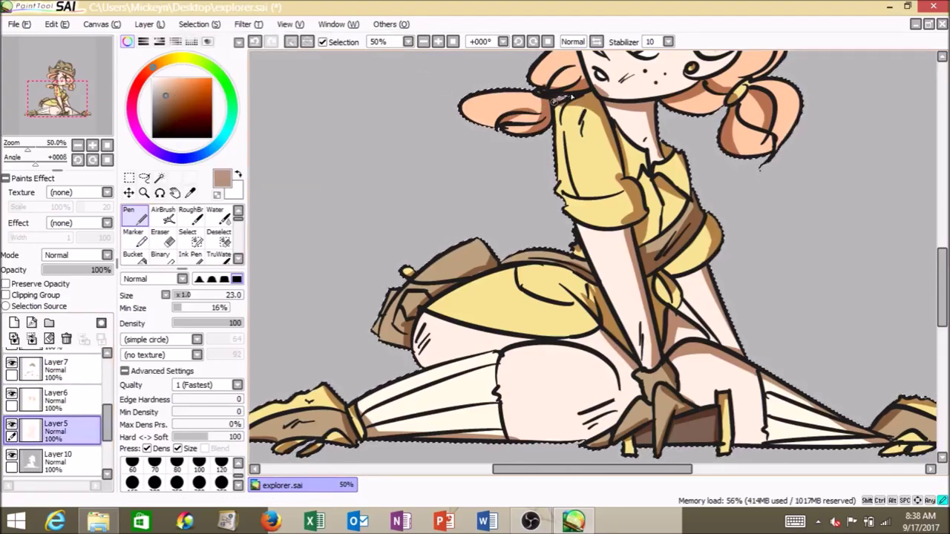
{"action": "key", "text": "ctrl+t"}
{"action": "key", "text": "ctrl+d"}
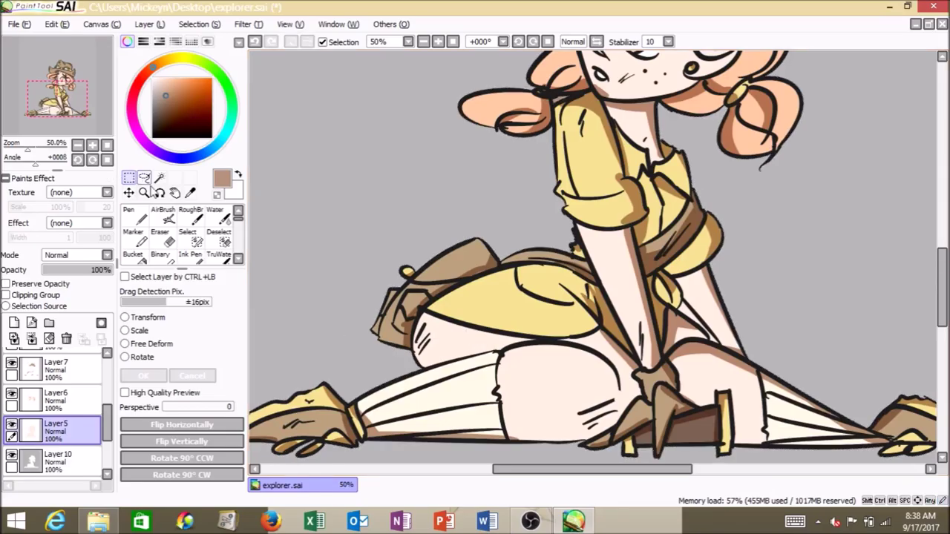
{"action": "key", "text": "e"}
{"action": "scroll", "coordinate": [838, 338], "scroll_direction": "down", "scroll_amount": 3}
{"action": "key", "text": "Down"}
{"action": "key", "text": "Down"}
{"action": "key", "text": "Down"}
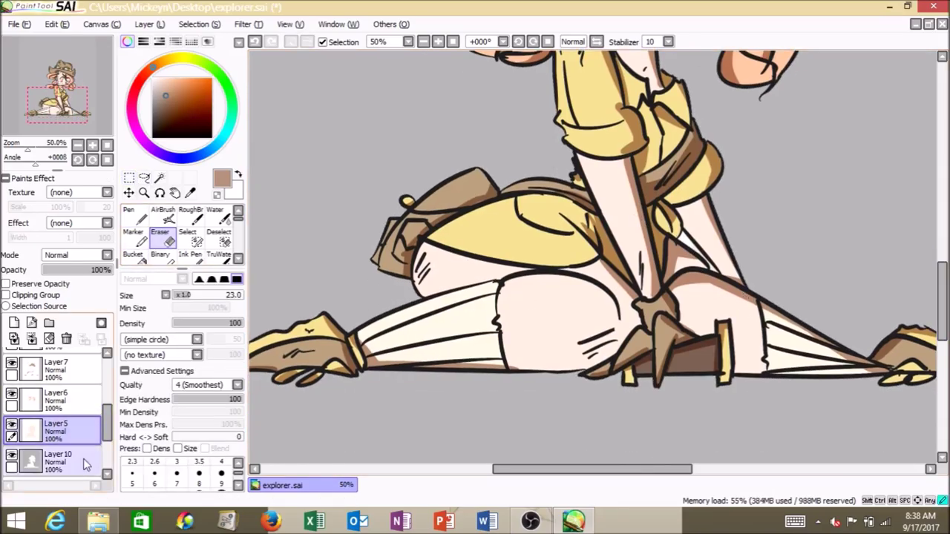
Step: Select the narrow gap between the far arm and the thigh with the Magic Wand on the line-art layer
{"action": "key", "text": "w"}
{"action": "left_click", "coordinate": [696, 257]}
{"action": "key", "text": "ctrl+z"}
{"action": "left_click", "coordinate": [693, 252]}
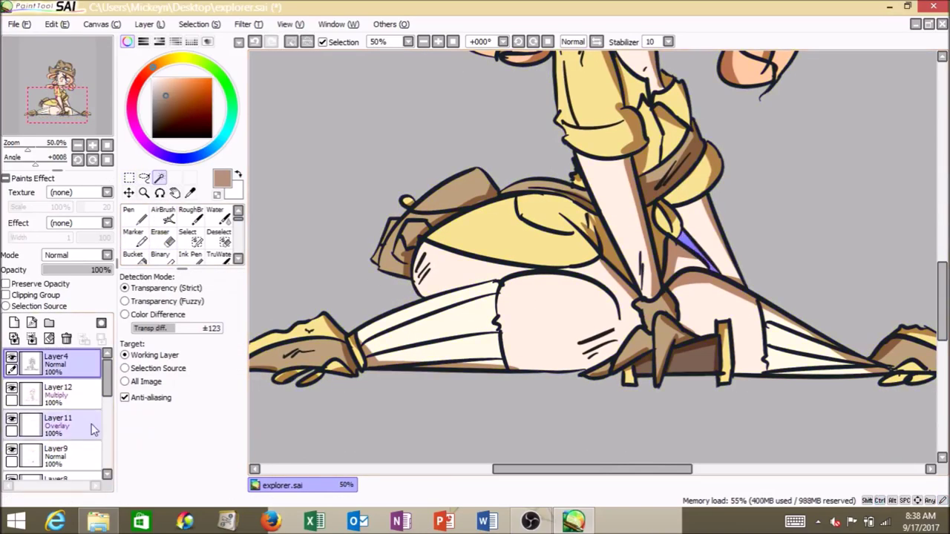
Step: Sample the background gray and color the selected gap with it on the background layer, Layer10
{"action": "left_click_drag", "start_coordinate": [108, 380], "coordinate": [108, 435]}
{"action": "left_click", "coordinate": [56, 429]}
{"action": "left_click", "coordinate": [190, 193]}
{"action": "left_click", "coordinate": [278, 216]}
{"action": "key", "text": "b"}
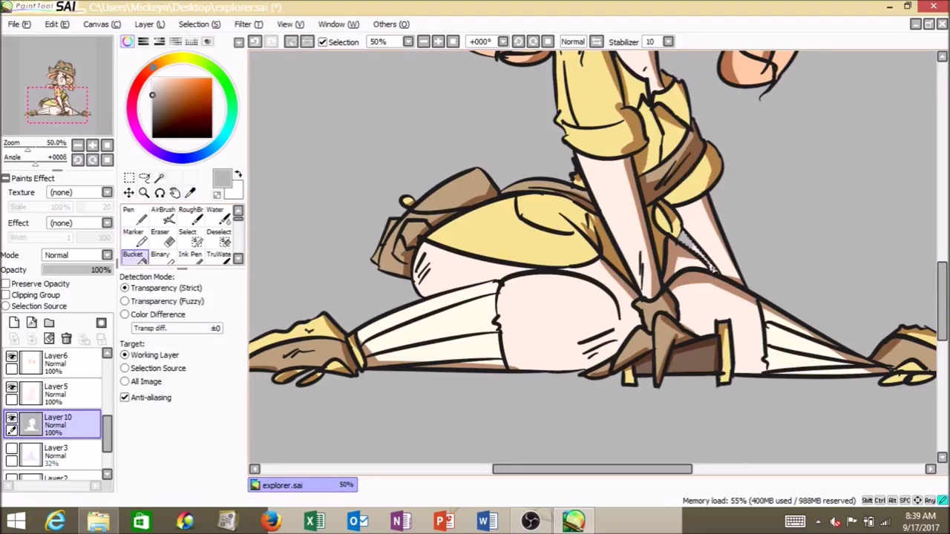
{"action": "left_click", "coordinate": [450, 42]}
{"action": "key", "text": "n"}
{"action": "left_click_drag", "start_coordinate": [814, 259], "coordinate": [834, 283]}
Step: Erase the skin color inside the gap on Layer5 and clear the selection
{"action": "left_click", "coordinate": [68, 394]}
{"action": "left_click", "coordinate": [162, 237]}
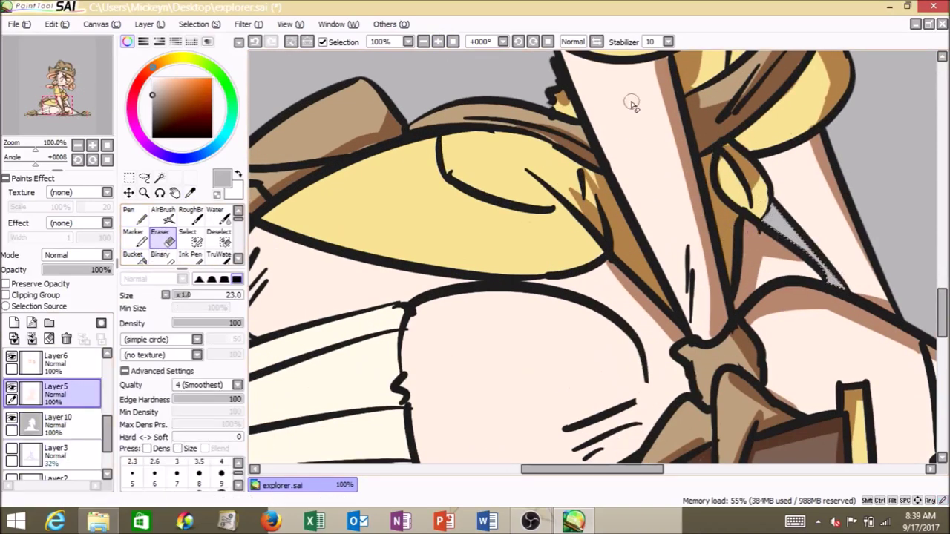
{"action": "left_click", "coordinate": [448, 42]}
{"action": "key", "text": "ctrl+d"}
Step: Select the background with the Magic Wand on the line-art layer and invert the selection to the figure
{"action": "left_click_drag", "start_coordinate": [107, 434], "coordinate": [104, 362]}
{"action": "left_click", "coordinate": [159, 177]}
{"action": "left_click", "coordinate": [525, 235]}
{"action": "left_click", "coordinate": [438, 42]}
{"action": "left_click", "coordinate": [439, 43]}
{"action": "left_click", "coordinate": [438, 42]}
{"action": "left_click", "coordinate": [562, 261]}
{"action": "key", "text": "ctrl+z"}
{"action": "left_click", "coordinate": [87, 364]}
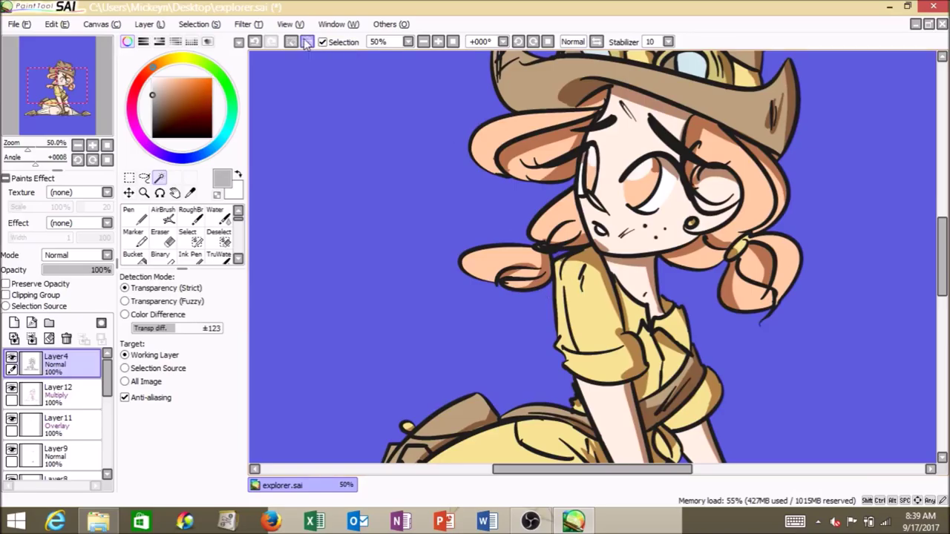
{"action": "left_click", "coordinate": [452, 42]}
{"action": "left_click", "coordinate": [199, 23]}
{"action": "left_click", "coordinate": [189, 58]}
Step: Add a new layer above the shading layer and set up the Water brush in salmon red at size 82
{"action": "left_click", "coordinate": [14, 323]}
{"action": "left_click", "coordinate": [179, 87]}
{"action": "left_click", "coordinate": [144, 76]}
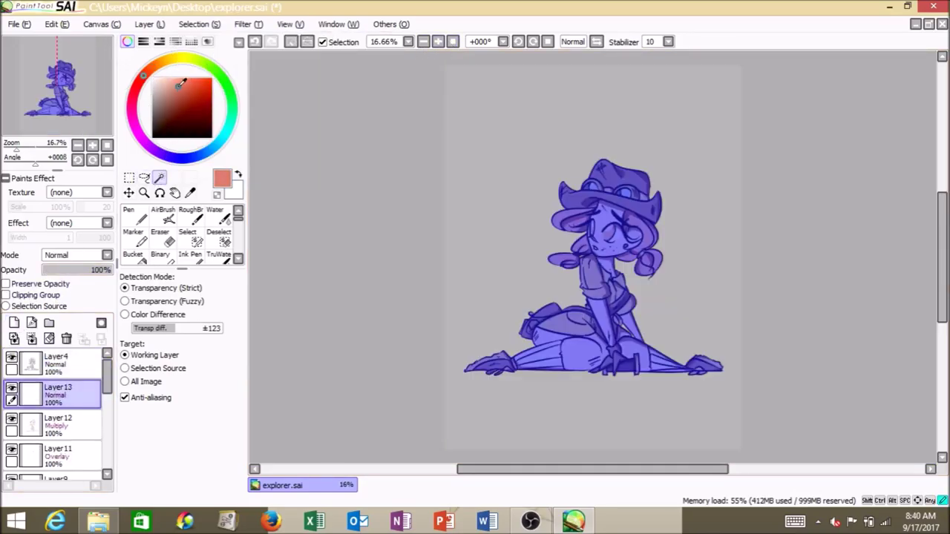
{"action": "left_click", "coordinate": [135, 216]}
{"action": "left_click", "coordinate": [439, 42]}
{"action": "left_click", "coordinate": [219, 217]}
{"action": "left_click", "coordinate": [439, 43]}
{"action": "left_click", "coordinate": [439, 43]}
{"action": "left_click", "coordinate": [439, 42]}
{"action": "left_click", "coordinate": [195, 296]}
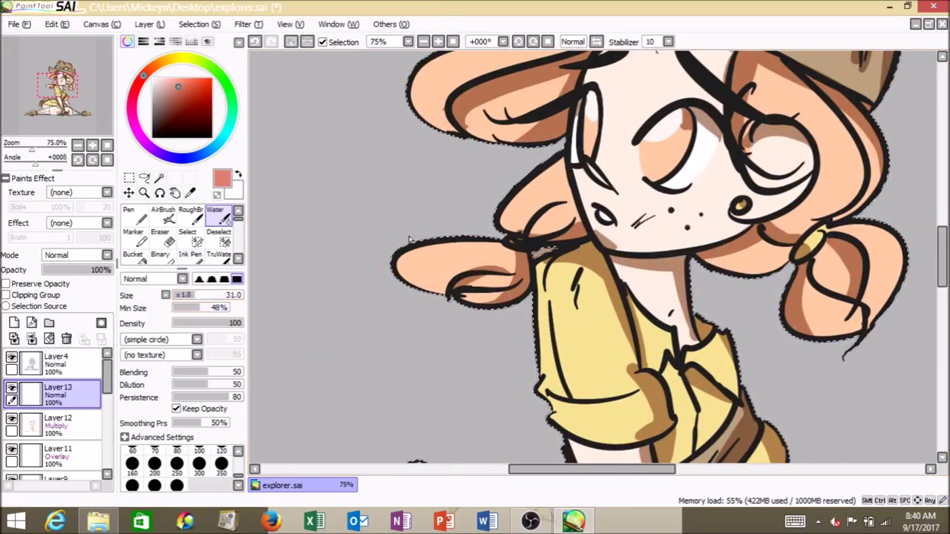
{"action": "left_click", "coordinate": [231, 295]}
Step: Dab soft blush on the freckled cheek and the shirt's shoulder, and set the blush layer to Multiply
{"action": "mouse_move", "coordinate": [678, 219]}
{"action": "left_mouse_down"}
{"action": "mouse_move", "coordinate": [681, 253]}
{"action": "mouse_move", "coordinate": [686, 222]}
{"action": "left_mouse_up"}
{"action": "left_click_drag", "start_coordinate": [578, 289], "coordinate": [604, 327]}
{"action": "left_click", "coordinate": [77, 254]}
{"action": "left_click", "coordinate": [74, 266]}
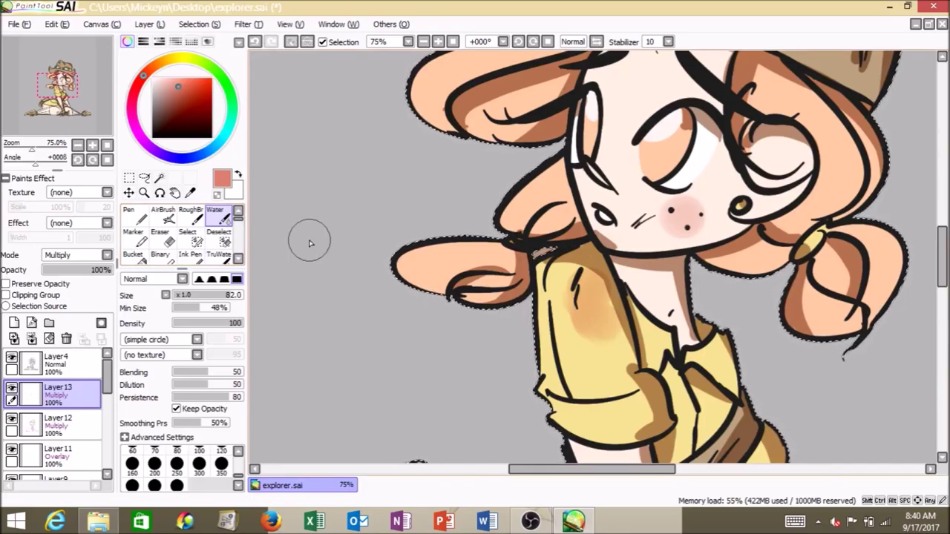
Step: Brush soft blush onto both arms and the back of the thigh below the skirt
{"action": "left_click_drag", "start_coordinate": [942, 256], "coordinate": [942, 294]}
{"action": "mouse_move", "coordinate": [618, 221]}
{"action": "left_mouse_down"}
{"action": "mouse_move", "coordinate": [640, 278]}
{"action": "mouse_move", "coordinate": [626, 242]}
{"action": "left_mouse_up"}
{"action": "left_click_drag", "start_coordinate": [745, 287], "coordinate": [757, 301]}
{"action": "mouse_move", "coordinate": [349, 377]}
{"action": "left_mouse_down"}
{"action": "mouse_move", "coordinate": [392, 392]}
{"action": "mouse_move", "coordinate": [359, 365]}
{"action": "mouse_move", "coordinate": [403, 372]}
{"action": "left_mouse_up"}
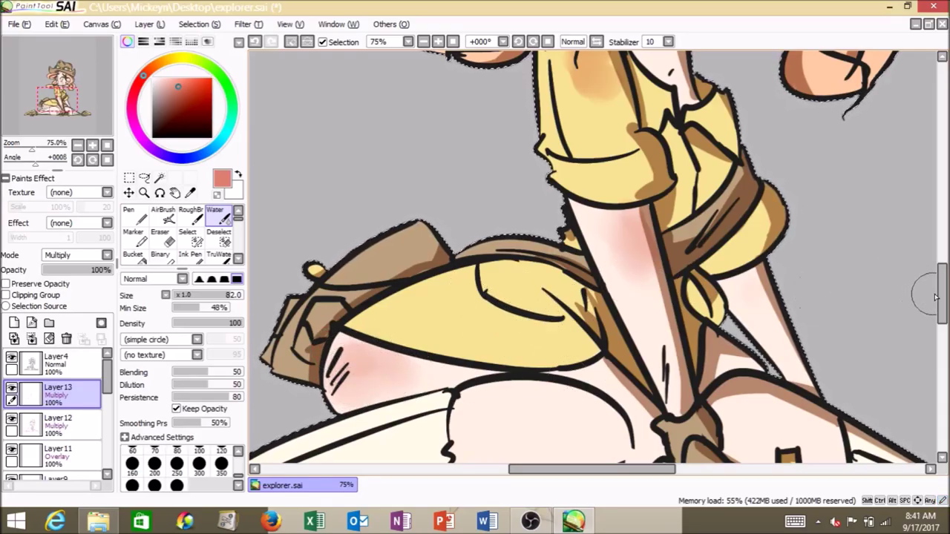
Step: Brush soft blush over the near knee around its hatch marks
{"action": "scroll", "coordinate": [911, 297], "scroll_direction": "down", "scroll_amount": 5}
{"action": "mouse_move", "coordinate": [584, 315]}
{"action": "left_mouse_down"}
{"action": "mouse_move", "coordinate": [618, 289]}
{"action": "mouse_move", "coordinate": [604, 322]}
{"action": "left_mouse_up"}
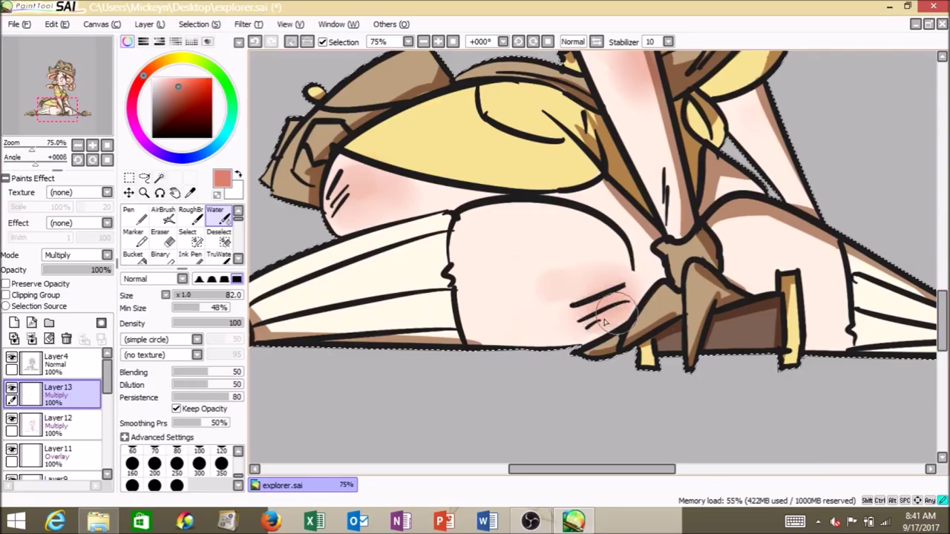
{"action": "mouse_move", "coordinate": [640, 287]}
{"action": "left_mouse_down"}
{"action": "mouse_move", "coordinate": [484, 322]}
{"action": "mouse_move", "coordinate": [588, 333]}
{"action": "mouse_move", "coordinate": [616, 303]}
{"action": "left_mouse_up"}
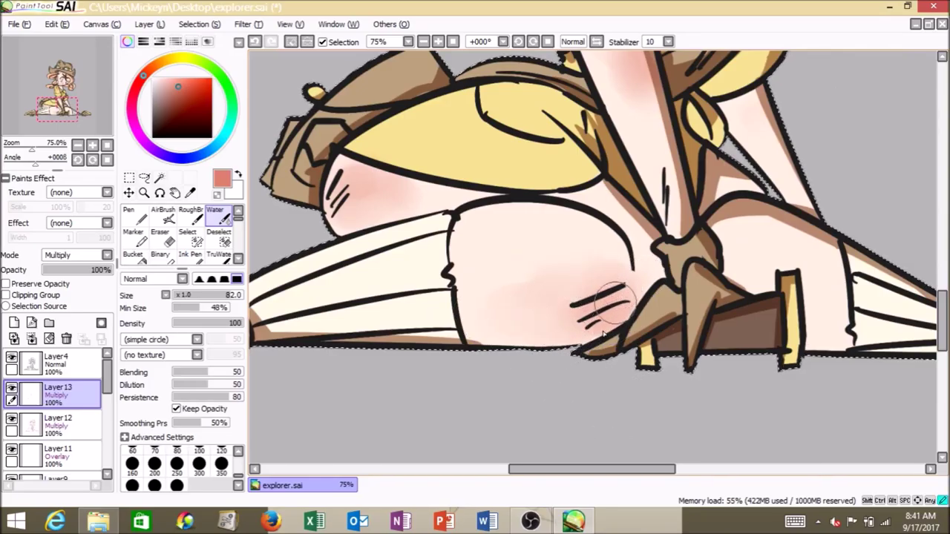
Step: Touch up the soft blush on the far leg beside the pouch and save the drawing
{"action": "left_click_drag", "start_coordinate": [626, 469], "coordinate": [659, 449]}
{"action": "left_click_drag", "start_coordinate": [684, 315], "coordinate": [696, 346]}
{"action": "left_click_drag", "start_coordinate": [661, 469], "coordinate": [567, 470]}
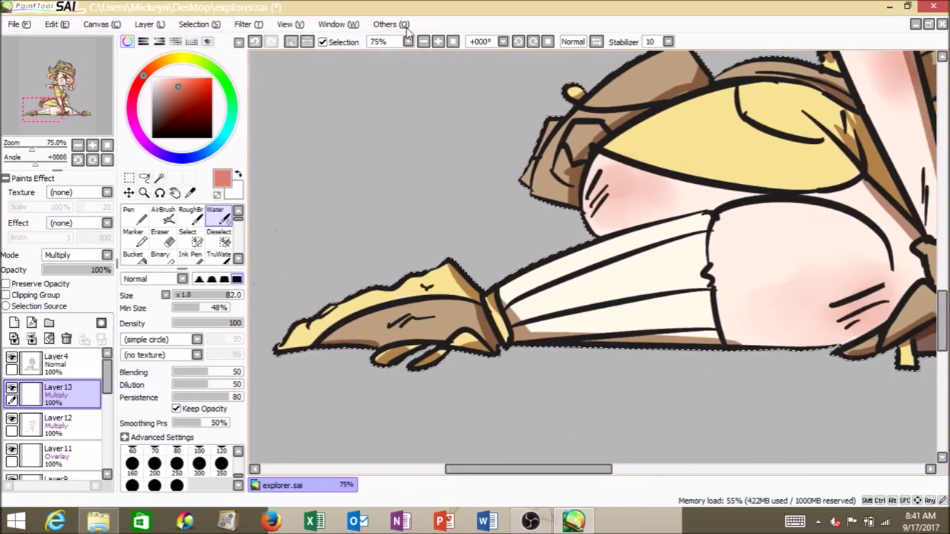
{"action": "left_click", "coordinate": [452, 42]}
{"action": "left_click", "coordinate": [407, 41]}
{"action": "left_click", "coordinate": [384, 168]}
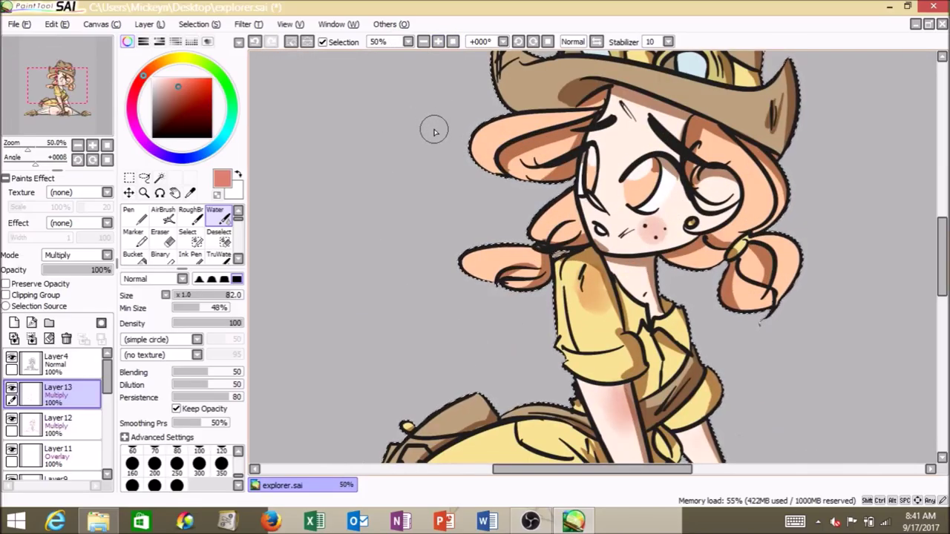
{"action": "key", "text": "ctrl+s"}
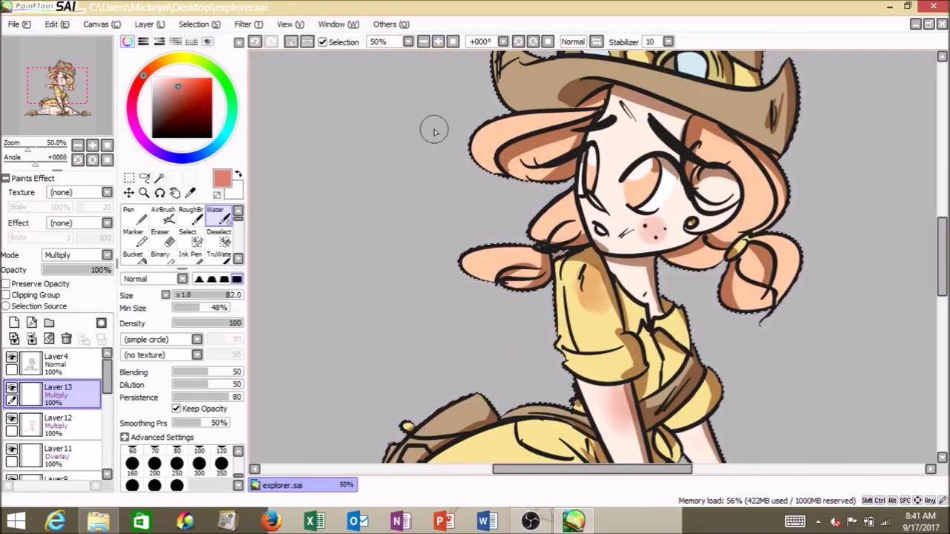
{"action": "scroll", "coordinate": [435, 131], "scroll_direction": "down", "scroll_amount": 3}
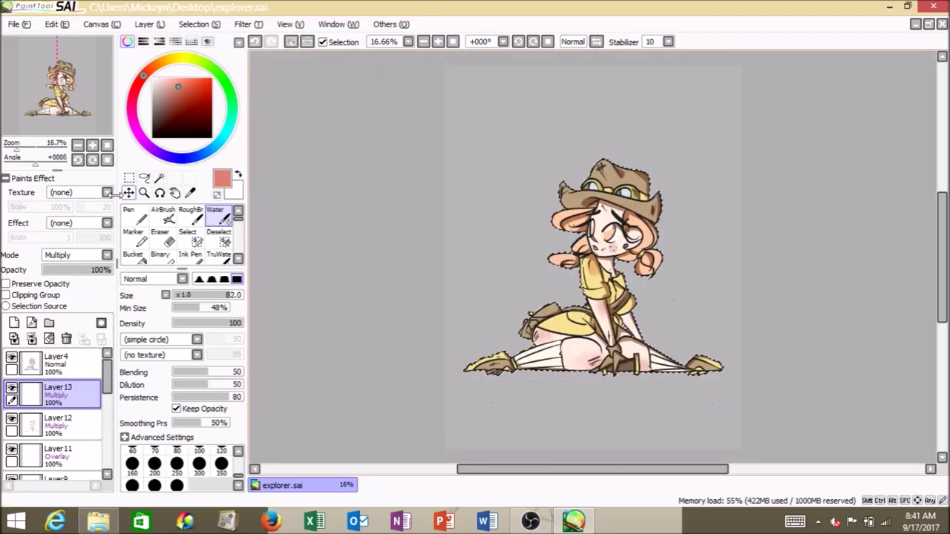
Step: Expand the selection around the whole character outward with repeated Increment operations
{"action": "left_click", "coordinate": [247, 25]}
{"action": "mouse_move", "coordinate": [204, 26]}
{"action": "left_click", "coordinate": [215, 95]}
{"action": "left_click", "coordinate": [255, 26]}
{"action": "left_click", "coordinate": [221, 98]}
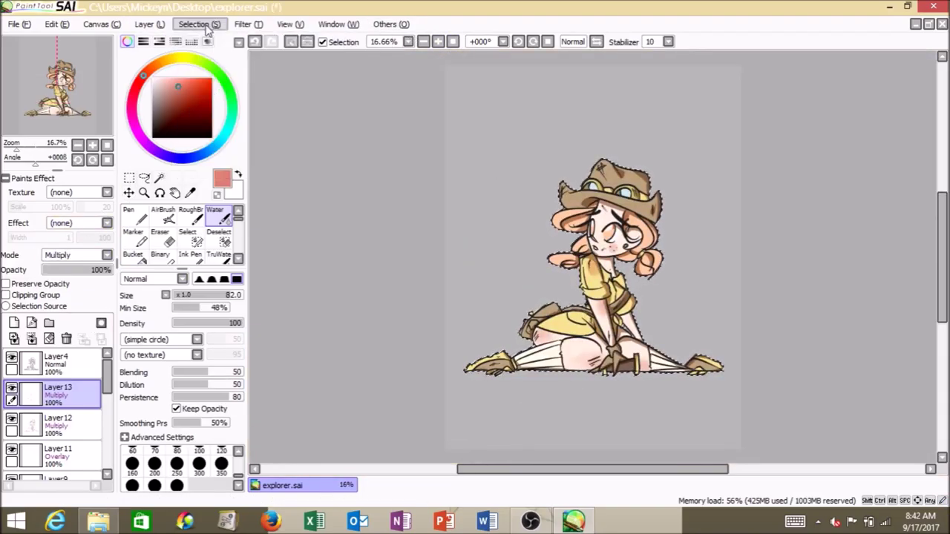
{"action": "left_click", "coordinate": [207, 26]}
{"action": "left_click", "coordinate": [216, 95]}
{"action": "left_click", "coordinate": [206, 26]}
{"action": "left_click", "coordinate": [215, 95]}
{"action": "left_click", "coordinate": [207, 26]}
{"action": "left_click", "coordinate": [216, 96]}
{"action": "double_click", "coordinate": [441, 42]}
{"action": "double_click", "coordinate": [440, 42]}
{"action": "double_click", "coordinate": [423, 42]}
{"action": "double_click", "coordinate": [424, 42]}
{"action": "left_click", "coordinate": [199, 25]}
{"action": "left_click", "coordinate": [215, 95]}
Step: Fill the expanded selection with pinkish red on a new layer placed directly above the gray background layer, and deselect
{"action": "left_click", "coordinate": [14, 323]}
{"action": "left_click_drag", "start_coordinate": [232, 118], "coordinate": [136, 88]}
{"action": "left_click", "coordinate": [134, 216]}
{"action": "left_click", "coordinate": [149, 24]}
{"action": "left_click", "coordinate": [157, 193]}
{"action": "left_click_drag", "start_coordinate": [71, 431], "coordinate": [64, 401]}
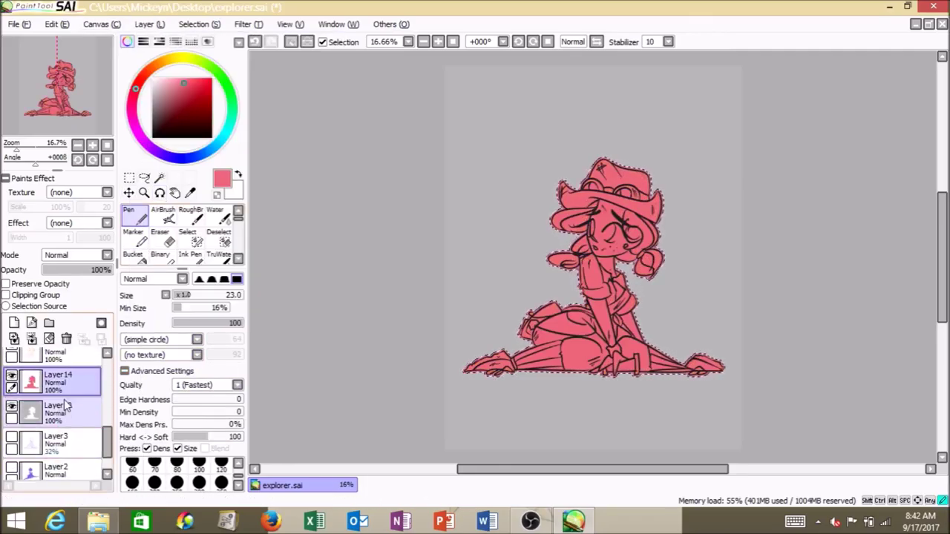
{"action": "triple_click", "coordinate": [439, 42]}
{"action": "key", "text": "ctrl+minus"}
{"action": "key", "text": "ctrl+minus"}
{"action": "key", "text": "ctrl+minus"}
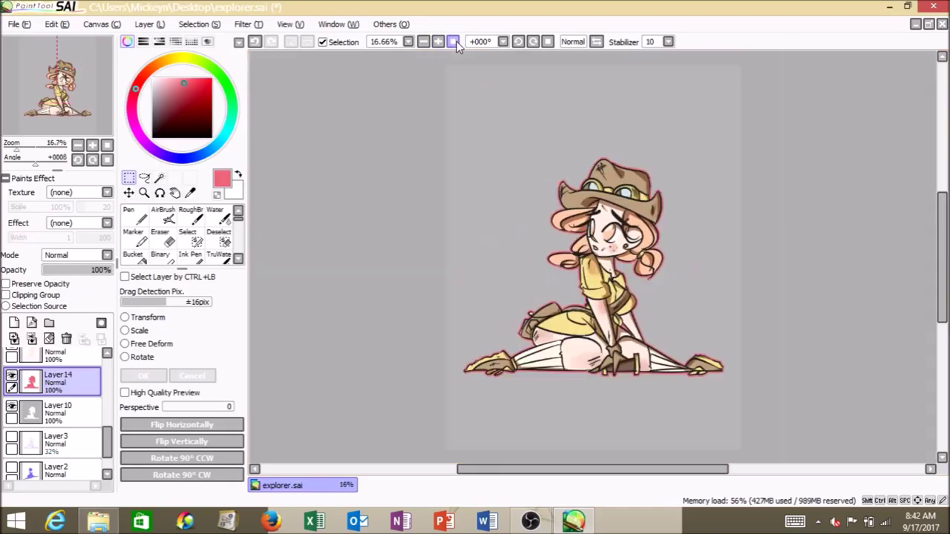
Step: Restore the character-shaped selection and expand it by one more Increment
{"action": "left_click", "coordinate": [149, 23]}
{"action": "left_click", "coordinate": [157, 194]}
{"action": "key", "text": "ctrl+z"}
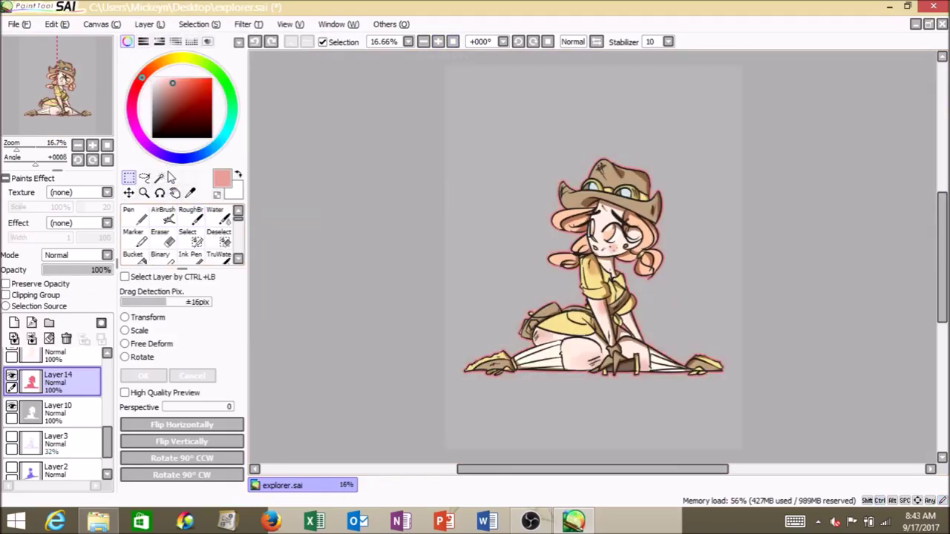
{"action": "left_click", "coordinate": [198, 23]}
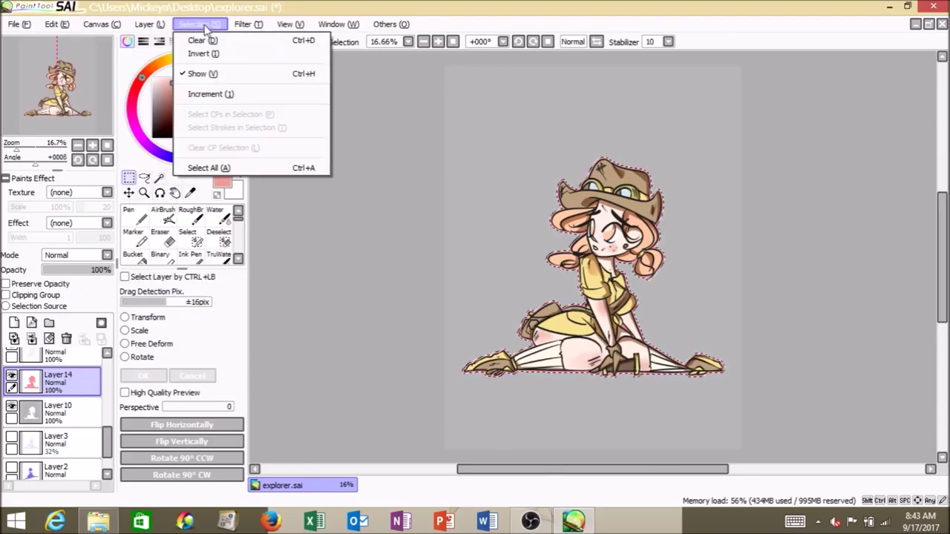
{"action": "left_click", "coordinate": [212, 96]}
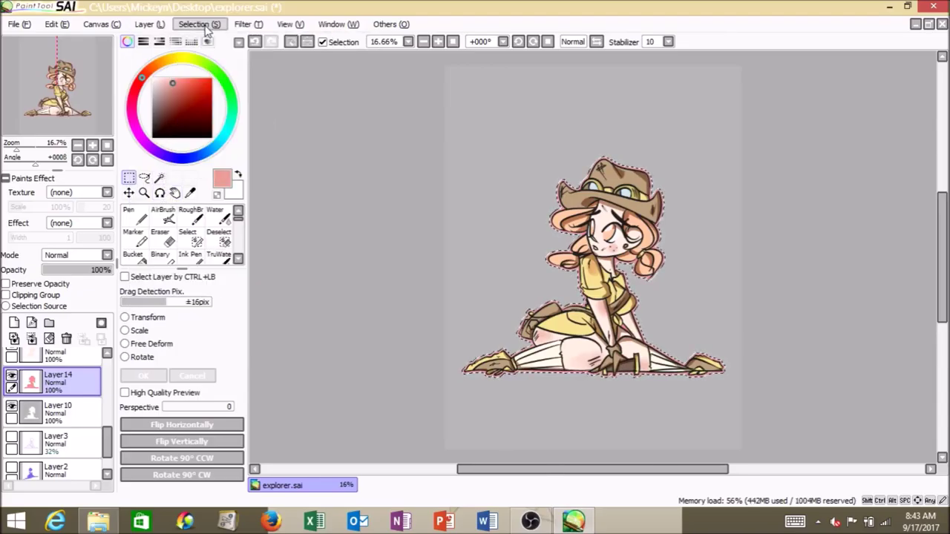
Step: Fill the enlarged selection with pale pink as an outline around the character and deselect
{"action": "left_click", "coordinate": [161, 81]}
{"action": "left_click", "coordinate": [149, 24]}
{"action": "left_click", "coordinate": [196, 192]}
{"action": "left_click", "coordinate": [150, 23]}
{"action": "left_click", "coordinate": [197, 192]}
{"action": "key", "text": "ctrl+d"}
Step: Sign the line art layer beside the shirt with the Pen at size 14, using the black sampled from the lines
{"action": "left_click", "coordinate": [438, 42]}
{"action": "left_click", "coordinate": [438, 42]}
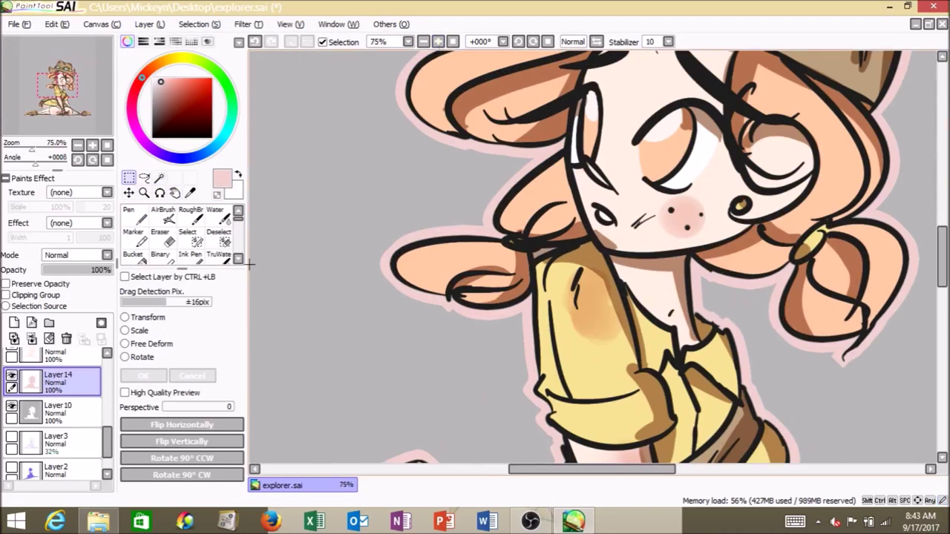
{"action": "left_click_drag", "start_coordinate": [624, 470], "coordinate": [674, 470]}
{"action": "left_click_drag", "start_coordinate": [108, 441], "coordinate": [108, 371]}
{"action": "left_click", "coordinate": [65, 363]}
{"action": "left_click", "coordinate": [190, 193]}
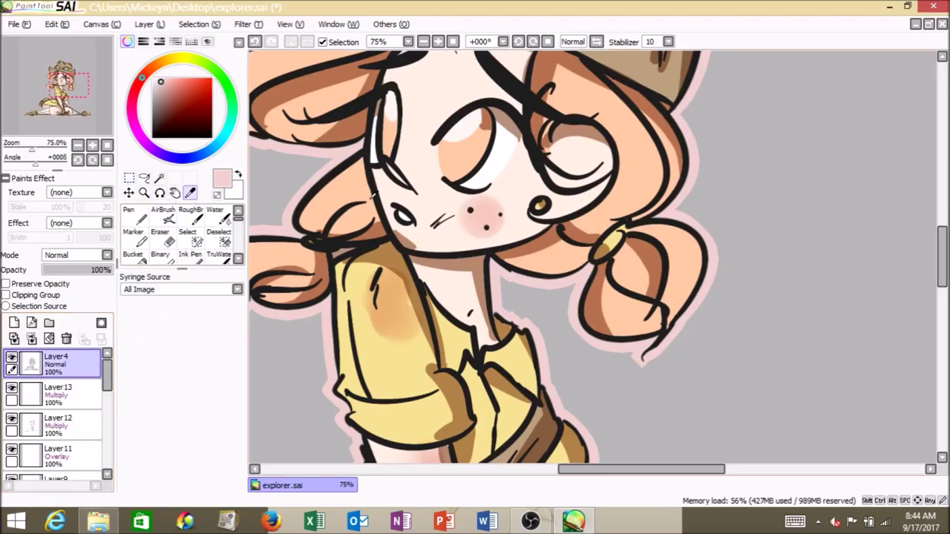
{"action": "left_click", "coordinate": [315, 241]}
{"action": "left_click", "coordinate": [137, 215]}
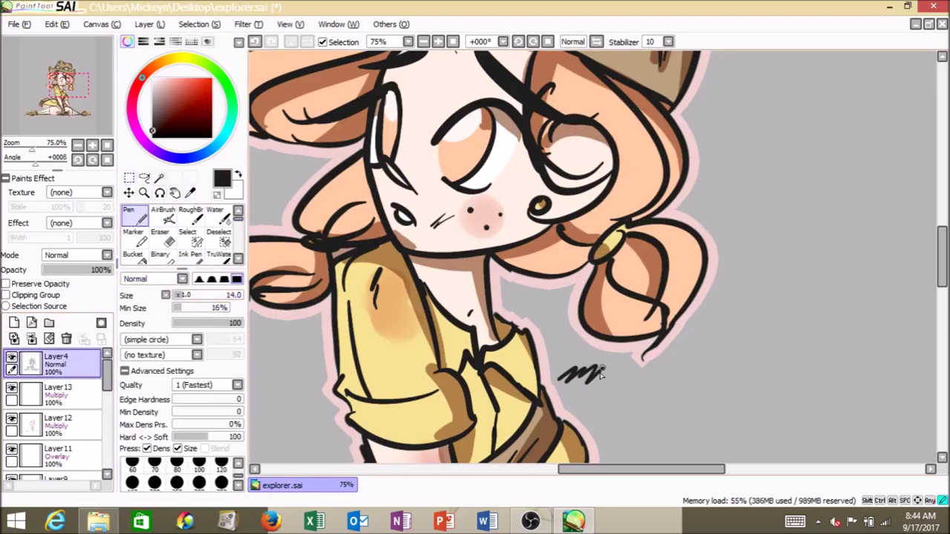
Step: Paint a backing behind the signature on the outline layer with the Pen at size 50, using the sampled pale pink
{"action": "mouse_move", "coordinate": [107, 375]}
{"action": "left_mouse_down"}
{"action": "mouse_move", "coordinate": [109, 451]}
{"action": "mouse_move", "coordinate": [108, 439]}
{"action": "left_mouse_up"}
{"action": "left_click", "coordinate": [64, 399]}
{"action": "left_click", "coordinate": [190, 192]}
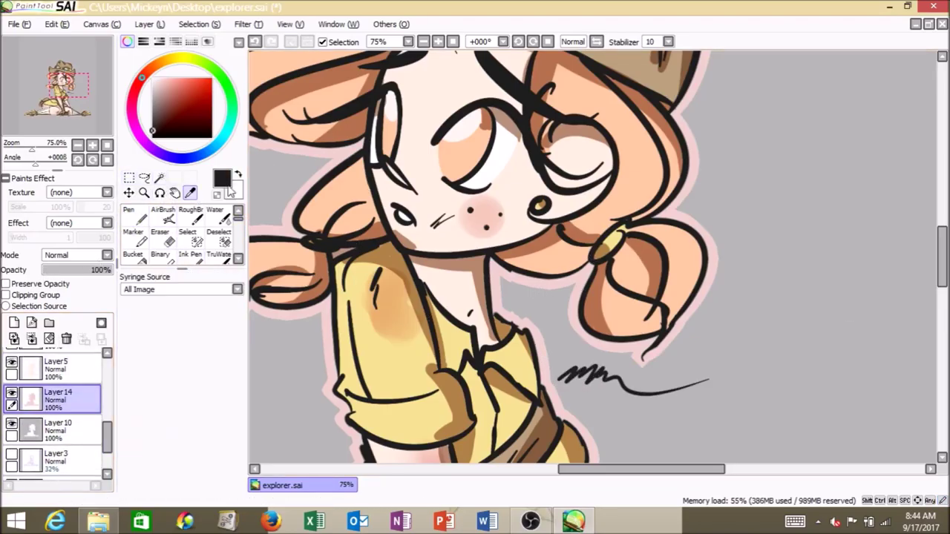
{"action": "left_click", "coordinate": [325, 319]}
{"action": "left_click", "coordinate": [136, 216]}
{"action": "left_click", "coordinate": [224, 466]}
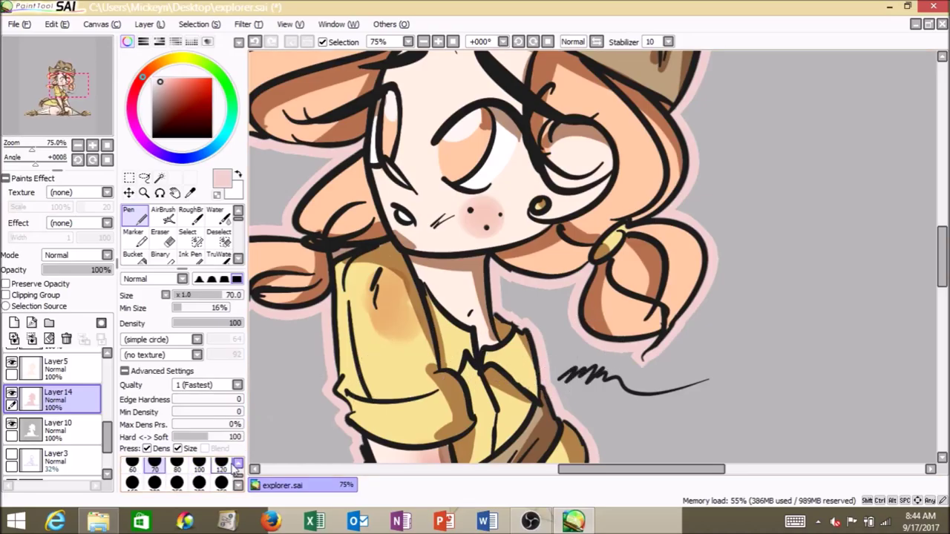
{"action": "left_click_drag", "start_coordinate": [601, 374], "coordinate": [723, 371]}
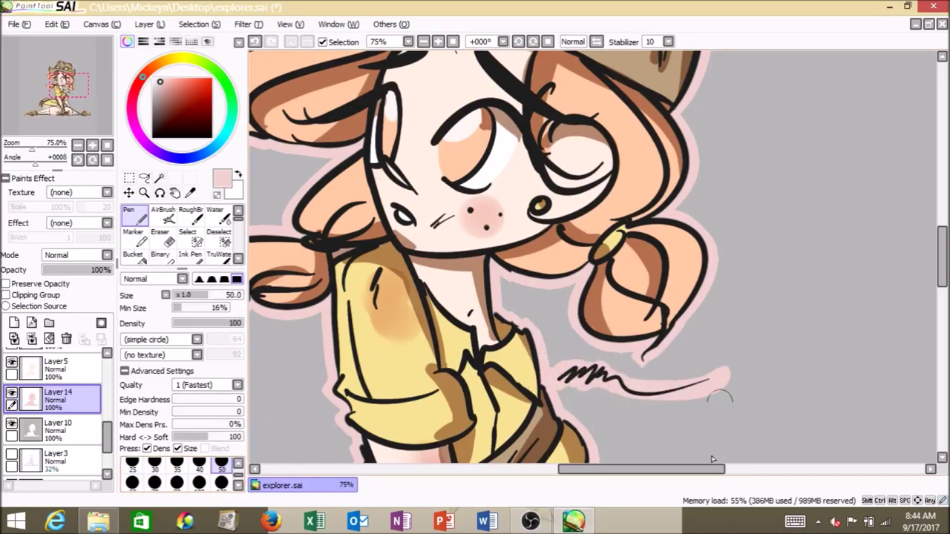
Step: Hide the gray background layer and collect all character layers in a new layer set
{"action": "left_click", "coordinate": [453, 42]}
{"action": "left_click", "coordinate": [12, 424]}
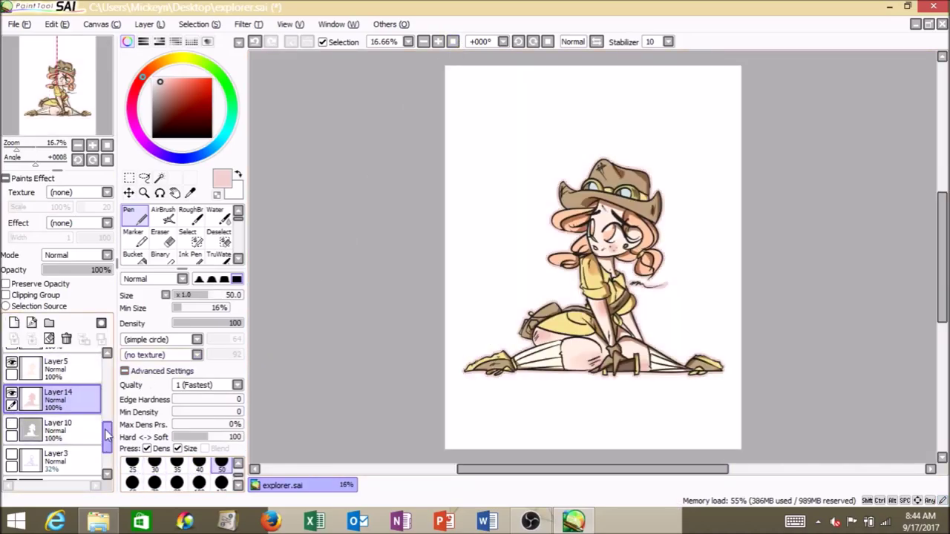
{"action": "left_click_drag", "start_coordinate": [106, 431], "coordinate": [100, 351]}
{"action": "left_click", "coordinate": [74, 364]}
{"action": "left_click", "coordinate": [78, 380]}
{"action": "left_click_drag", "start_coordinate": [109, 386], "coordinate": [71, 365]}
{"action": "left_click", "coordinate": [71, 365]}
{"action": "left_click", "coordinate": [49, 323]}
{"action": "left_click_drag", "start_coordinate": [81, 424], "coordinate": [83, 407]}
{"action": "left_click_drag", "start_coordinate": [81, 454], "coordinate": [84, 438]}
{"action": "left_click_drag", "start_coordinate": [109, 383], "coordinate": [110, 398]}
{"action": "left_click_drag", "start_coordinate": [91, 420], "coordinate": [109, 411]}
{"action": "left_click_drag", "start_coordinate": [87, 387], "coordinate": [90, 371]}
{"action": "left_click_drag", "start_coordinate": [88, 415], "coordinate": [108, 362]}
Step: Transform the character's layer set to shift the whole figure slightly upward on the canvas
{"action": "left_click", "coordinate": [31, 363]}
{"action": "key", "text": "ctrl+t"}
{"action": "mouse_move", "coordinate": [571, 295]}
{"action": "left_mouse_down"}
{"action": "mouse_move", "coordinate": [558, 270]}
{"action": "mouse_move", "coordinate": [568, 284]}
{"action": "left_mouse_up"}
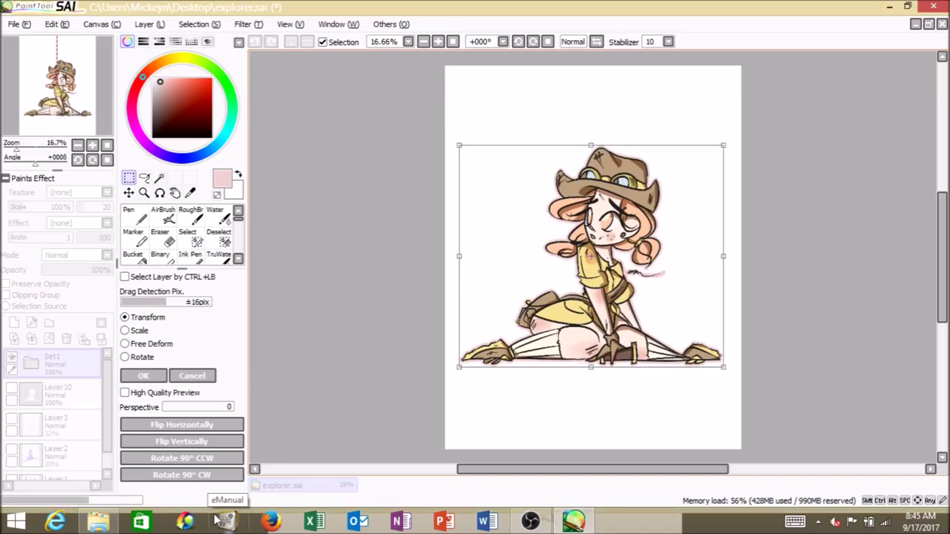
{"action": "left_click", "coordinate": [143, 375]}
Step: Add a new layer beneath the character set and set up the Pen in grayish brown at size 500
{"action": "left_click", "coordinate": [65, 380]}
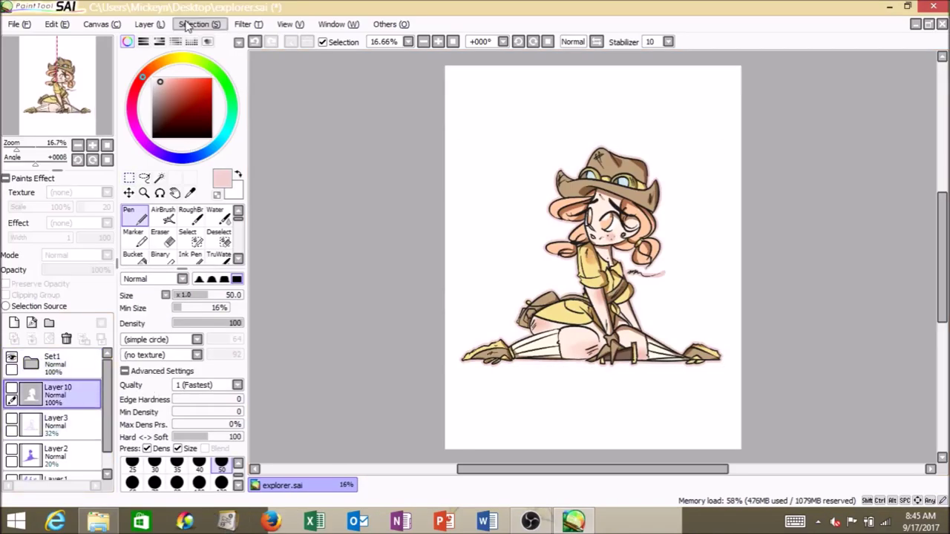
{"action": "scroll", "coordinate": [238, 486], "scroll_direction": "down", "scroll_amount": 3}
{"action": "left_click", "coordinate": [177, 481]}
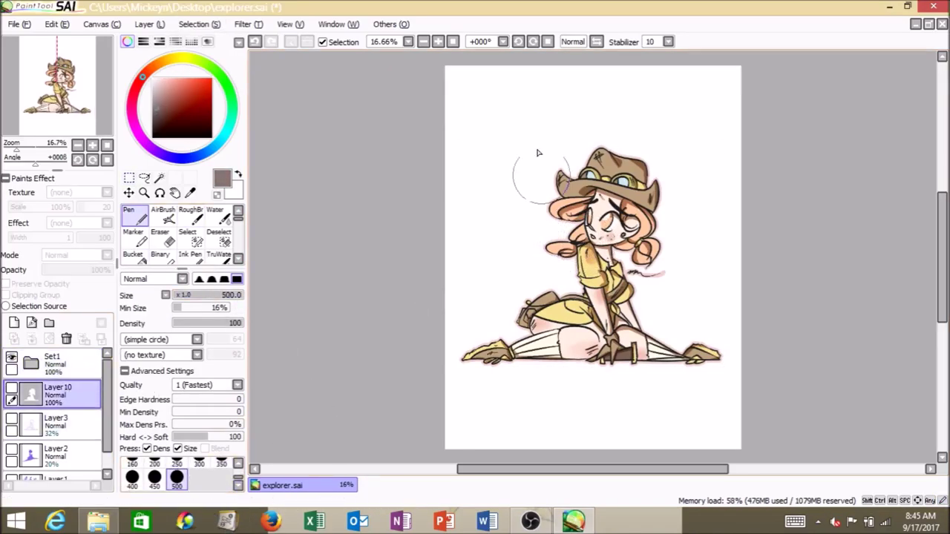
{"action": "left_click", "coordinate": [14, 323]}
{"action": "left_click_drag", "start_coordinate": [636, 162], "coordinate": [644, 170]}
{"action": "key", "text": "ctrl+z"}
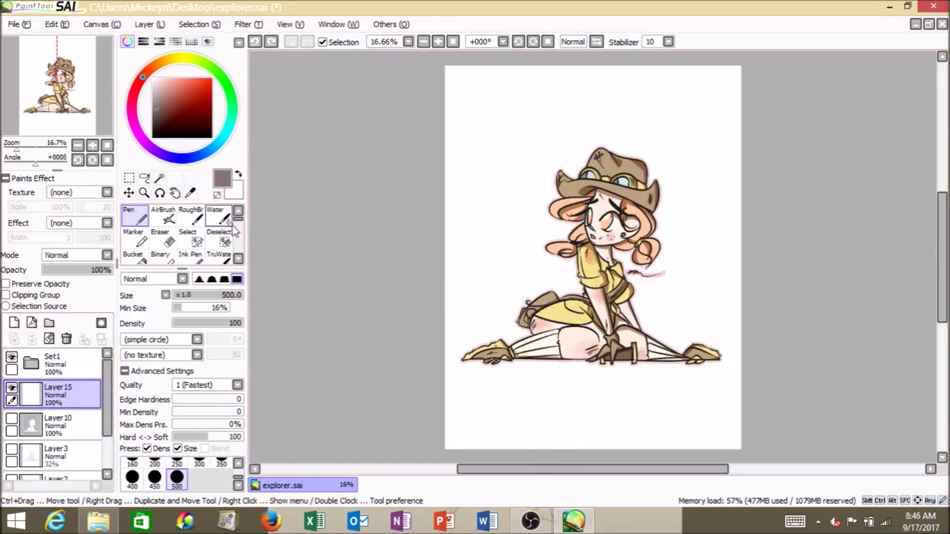
{"action": "left_click_drag", "start_coordinate": [629, 143], "coordinate": [622, 132]}
{"action": "key", "text": "ctrl+z"}
Step: Paint a large filled grayish-brown circle behind the character with the size 500 Pen
{"action": "mouse_move", "coordinate": [597, 180]}
{"action": "left_mouse_down"}
{"action": "mouse_move", "coordinate": [644, 212]}
{"action": "mouse_move", "coordinate": [543, 284]}
{"action": "left_mouse_up"}
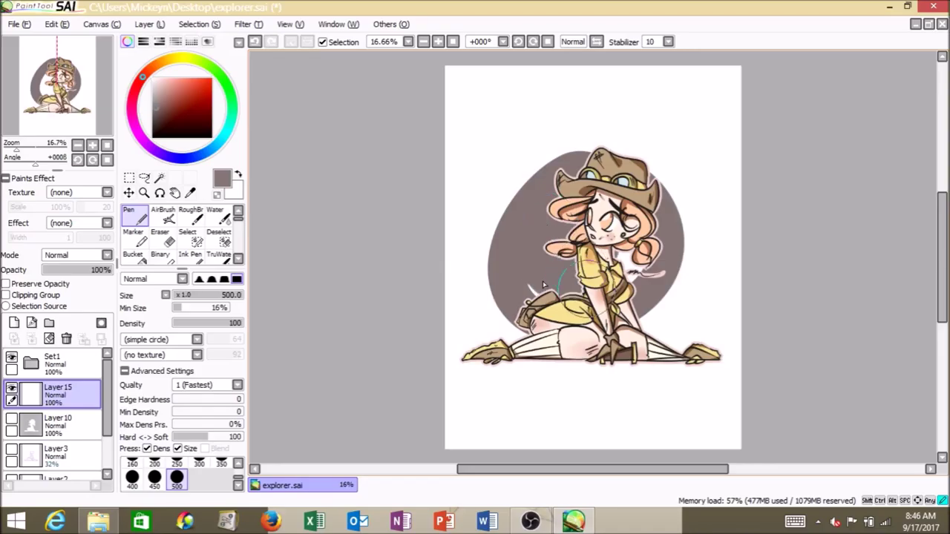
{"action": "mouse_move", "coordinate": [586, 181]}
{"action": "left_mouse_down"}
{"action": "mouse_move", "coordinate": [579, 214]}
{"action": "mouse_move", "coordinate": [656, 298]}
{"action": "left_mouse_up"}
{"action": "left_click_drag", "start_coordinate": [493, 260], "coordinate": [540, 270]}
{"action": "key", "text": "ctrl+z"}
{"action": "left_click_drag", "start_coordinate": [551, 190], "coordinate": [523, 312]}
{"action": "key", "text": "ctrl+z"}
{"action": "mouse_move", "coordinate": [611, 176]}
{"action": "left_mouse_down"}
{"action": "mouse_move", "coordinate": [535, 291]}
{"action": "mouse_move", "coordinate": [656, 308]}
{"action": "left_mouse_up"}
{"action": "left_click", "coordinate": [456, 44]}
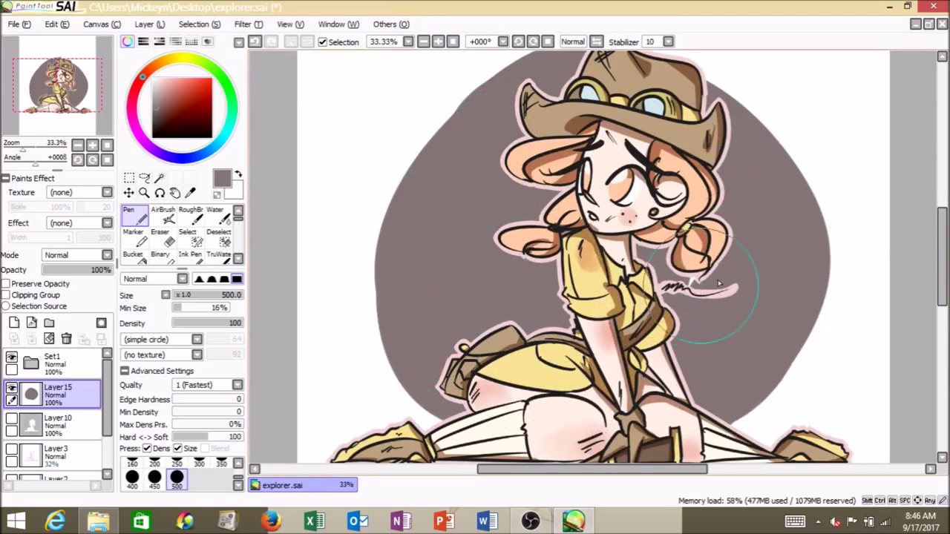
{"action": "left_click_drag", "start_coordinate": [942, 273], "coordinate": [942, 267]}
{"action": "left_click", "coordinate": [238, 244]}
{"action": "left_click", "coordinate": [239, 210]}
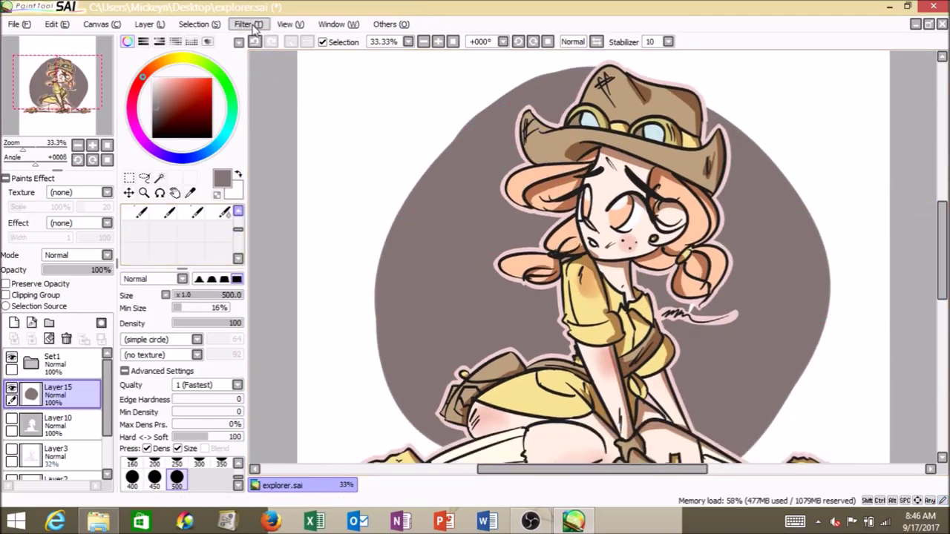
{"action": "left_click", "coordinate": [214, 25]}
{"action": "mouse_move", "coordinate": [158, 27]}
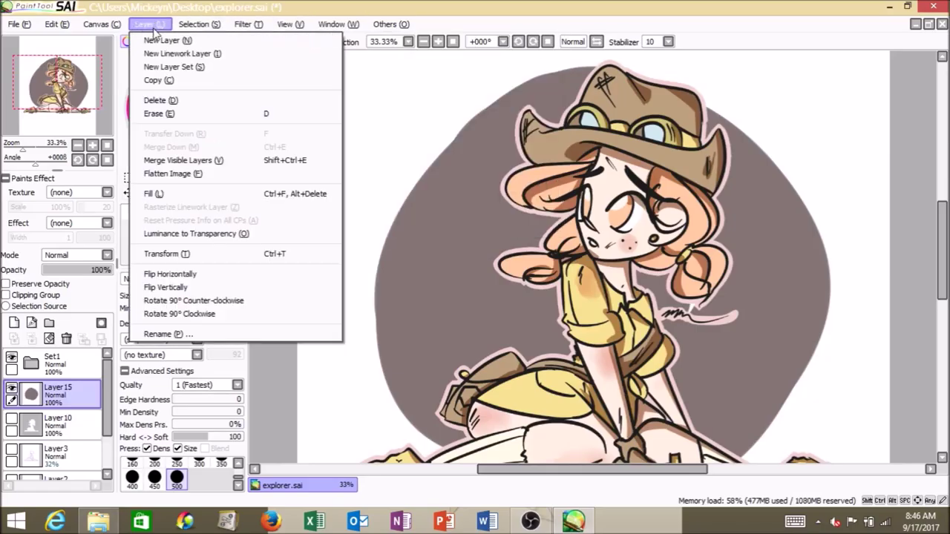
{"action": "left_click", "coordinate": [475, 170]}
Step: Even out the background circle by painting its right edge outward and tidying the rim with the Eraser at size 84
{"action": "left_click_drag", "start_coordinate": [736, 435], "coordinate": [784, 311]}
{"action": "left_click", "coordinate": [238, 210]}
{"action": "left_click", "coordinate": [238, 211]}
{"action": "left_click", "coordinate": [164, 239]}
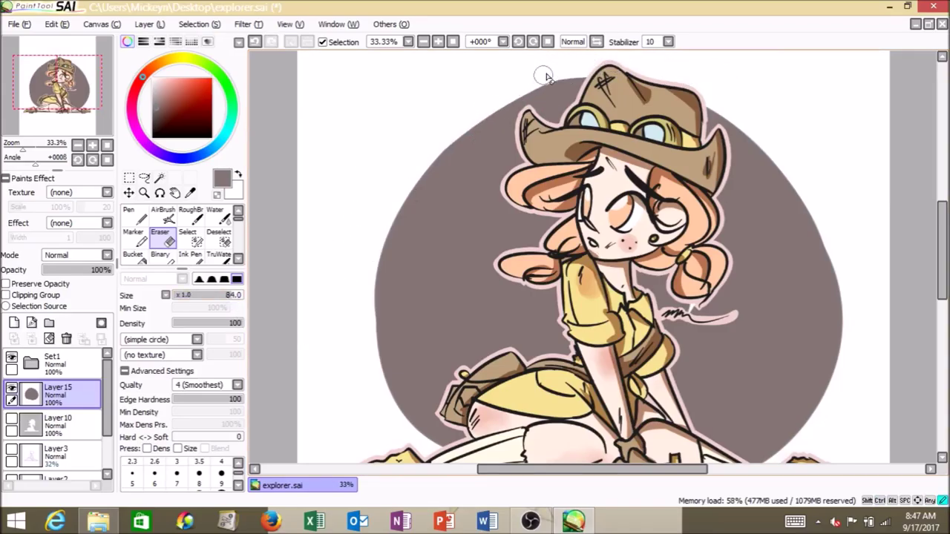
{"action": "scroll", "coordinate": [546, 76], "scroll_direction": "down", "scroll_amount": 1}
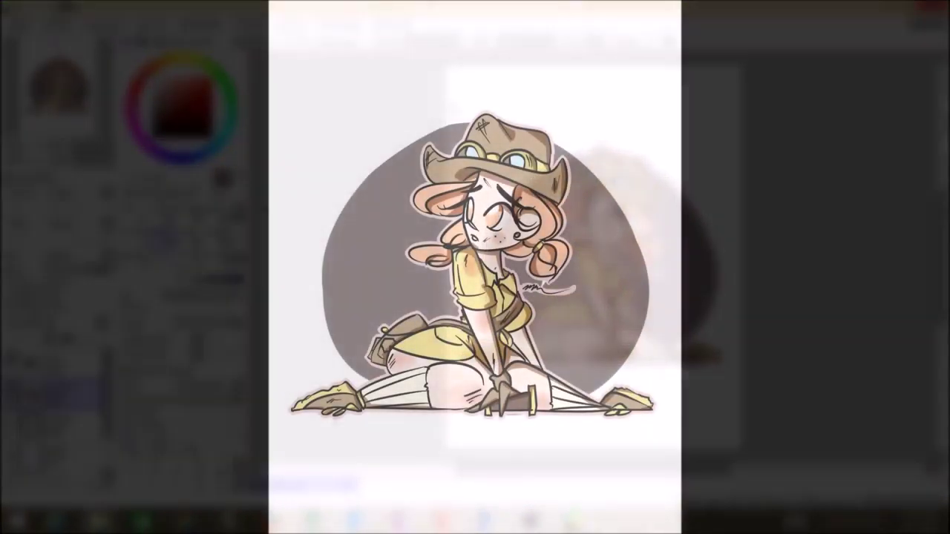